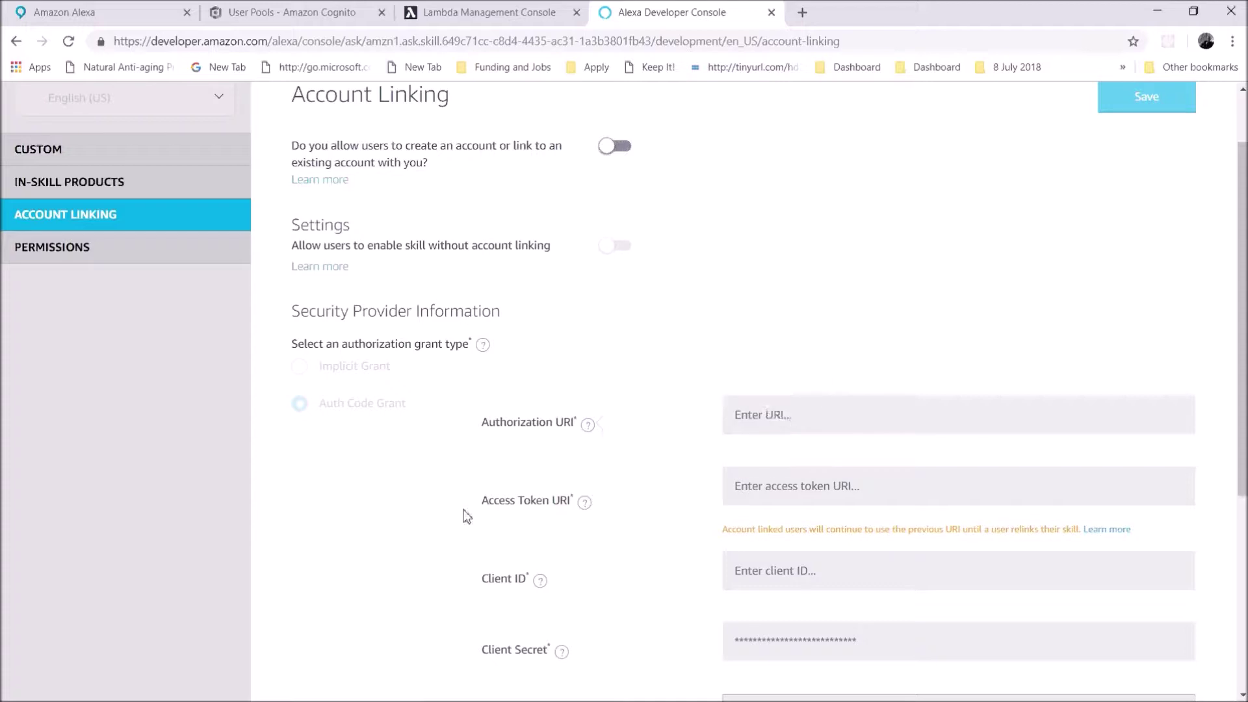
- Allow users to create an account or link to an existing account in the skill's Account Linking settings
scroll(946, 496, "down", 2)
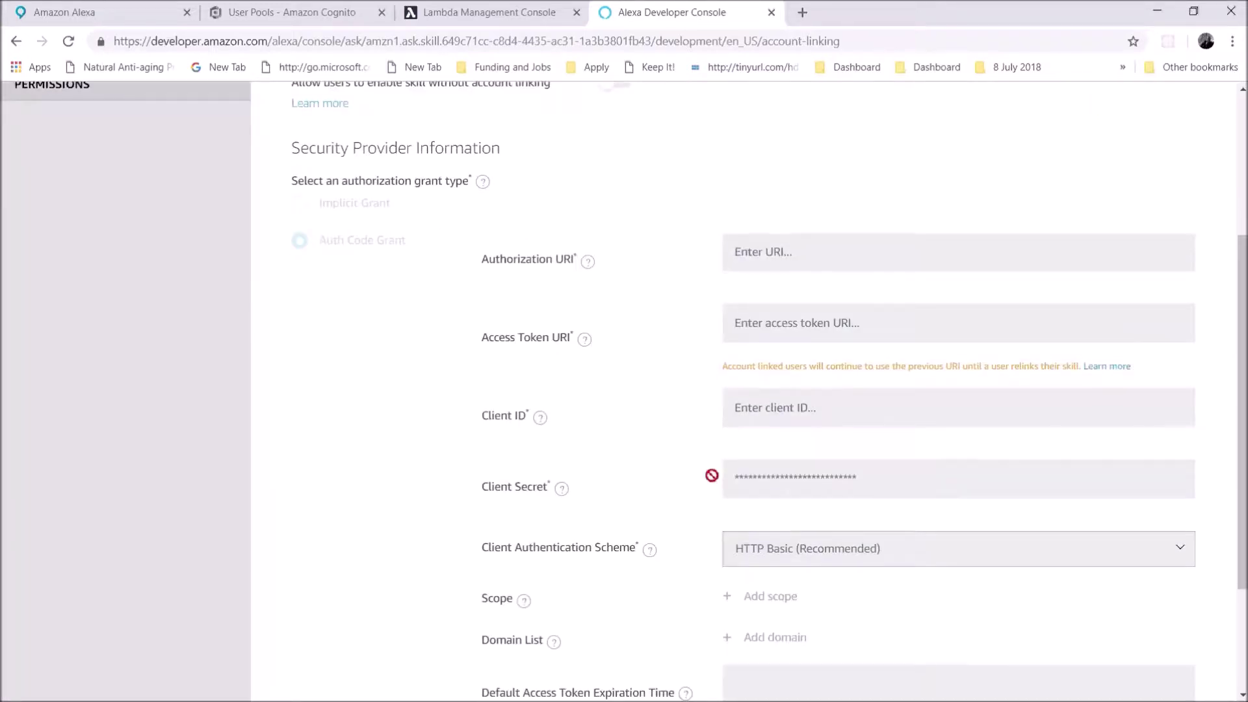
scroll(670, 421, "up", 4)
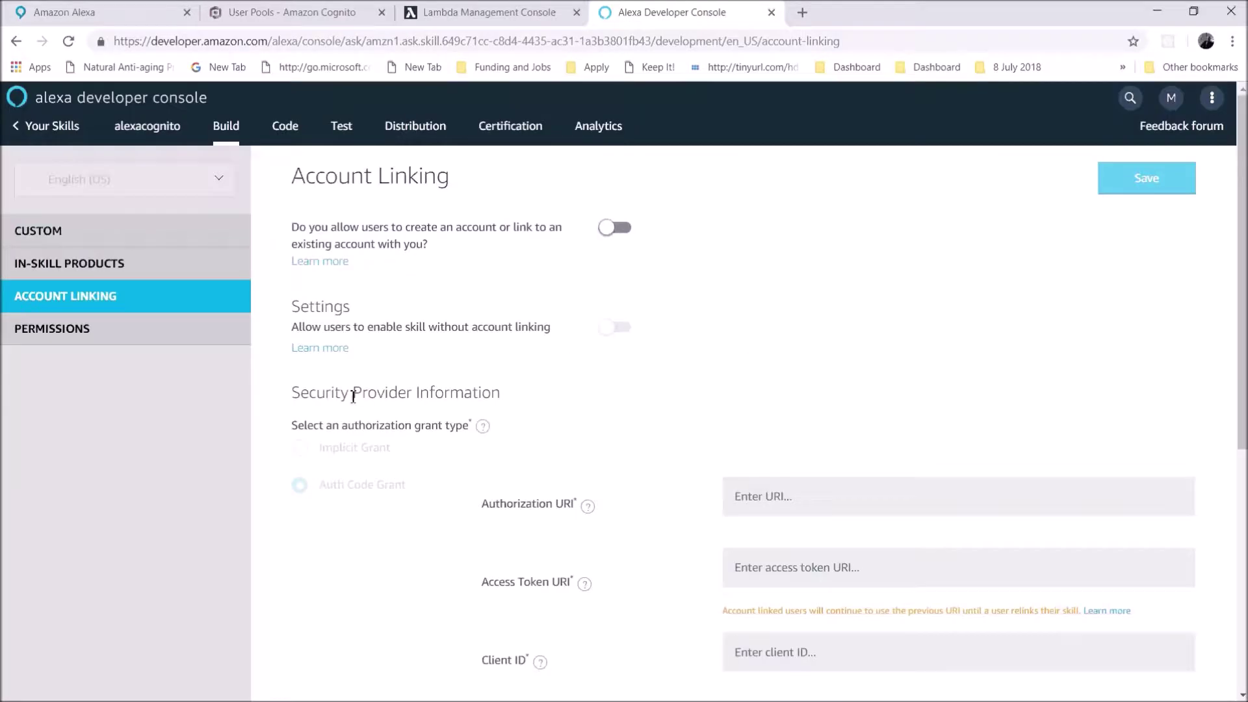
left_click_drag(339, 429, 468, 437)
left_click(478, 431)
mouse_move(484, 434)
left_click_drag(343, 229, 516, 229)
left_click(610, 239)
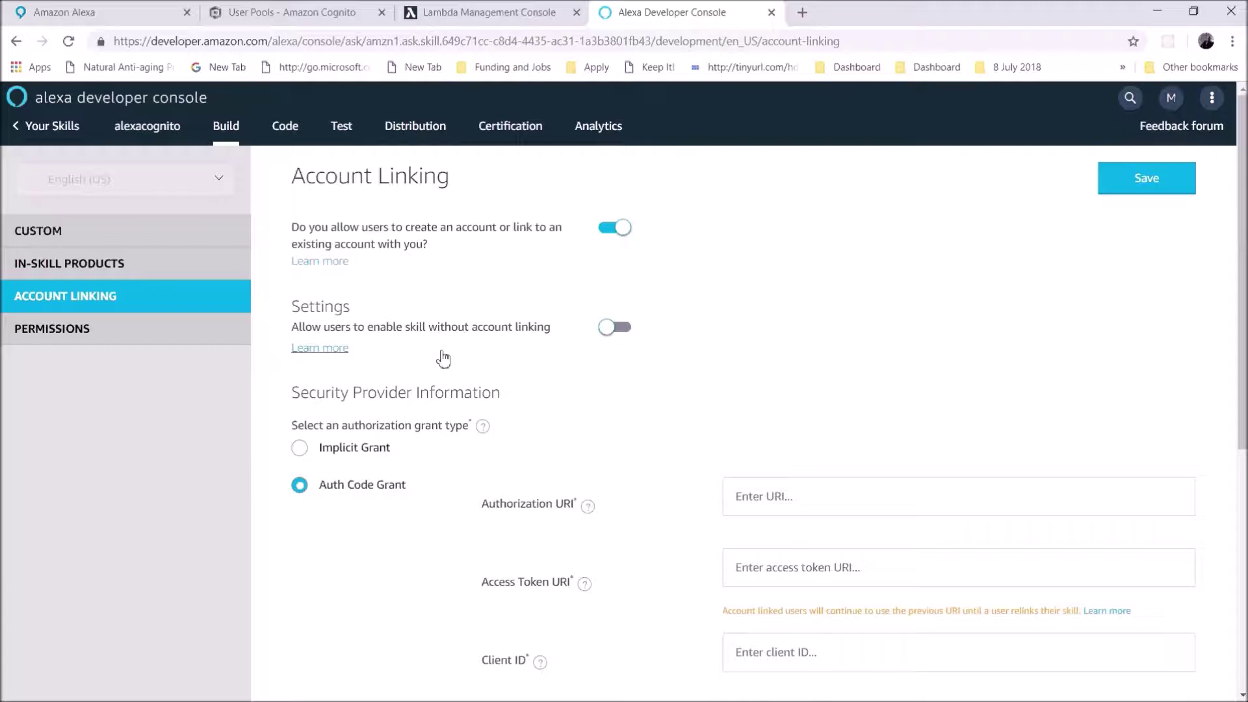
- Compare the fields of both authorization grant types and set the grant type to Implicit Grant
left_click(372, 455)
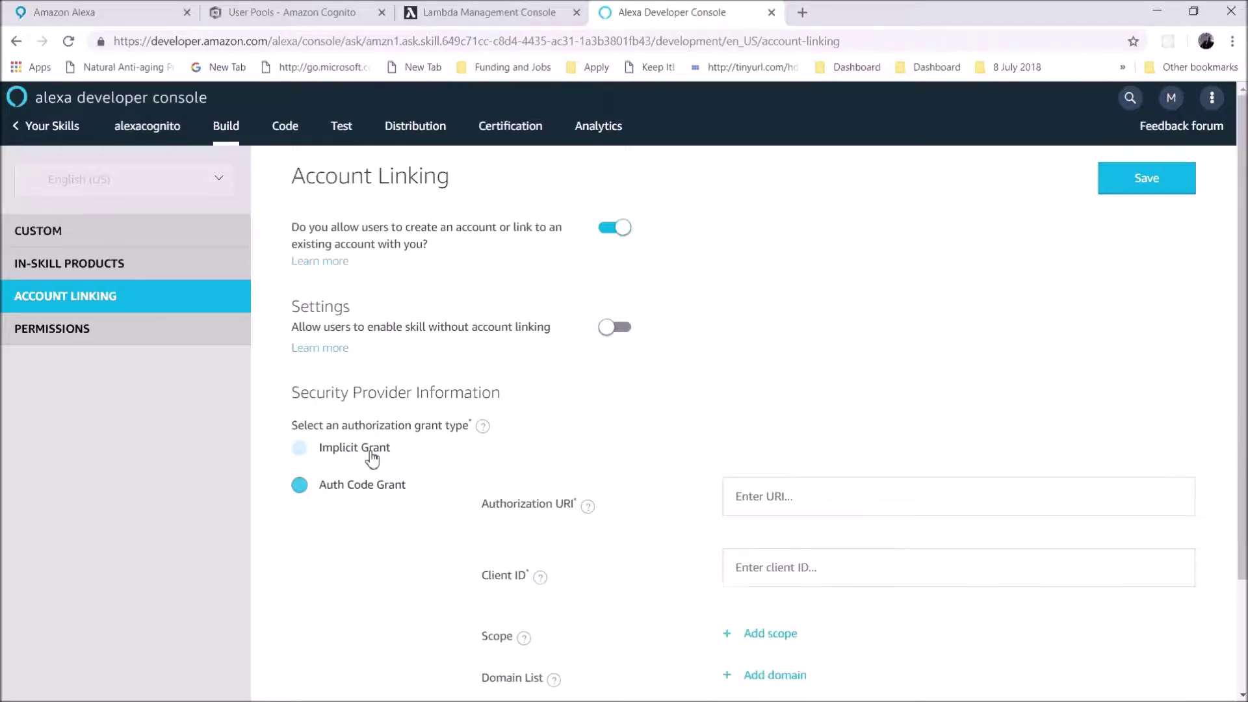
scroll(380, 449, "down", 2)
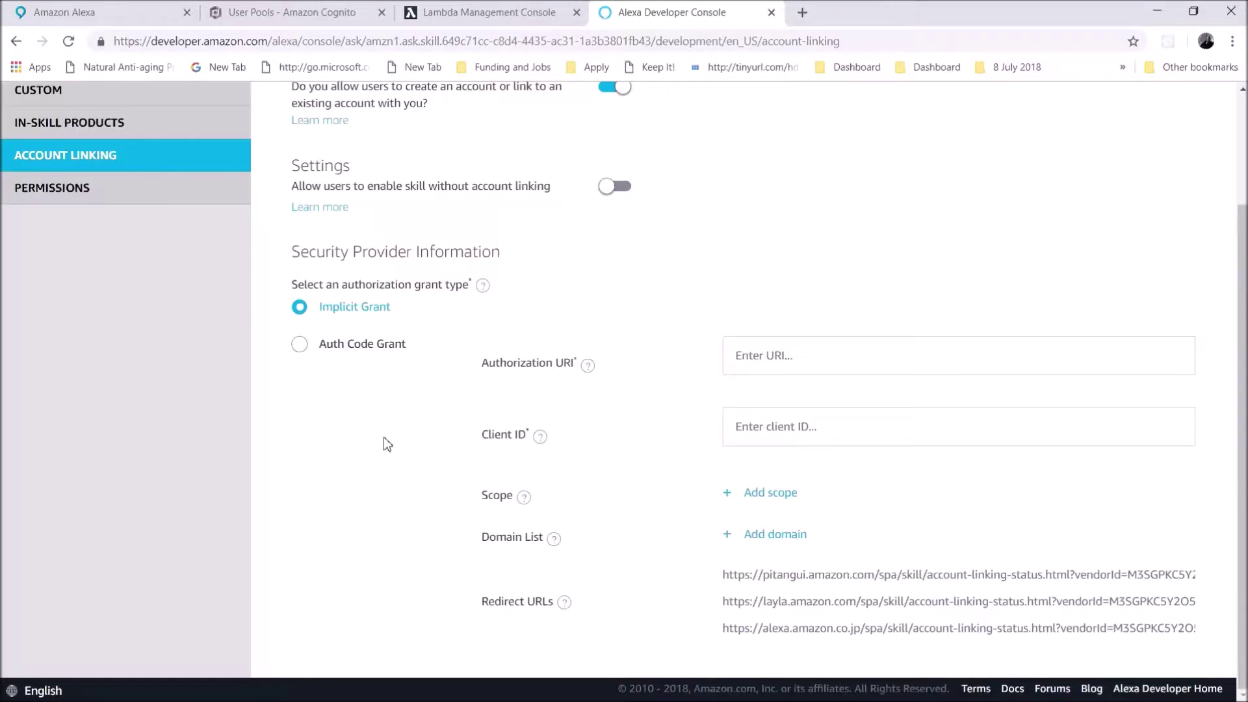
left_click(358, 350)
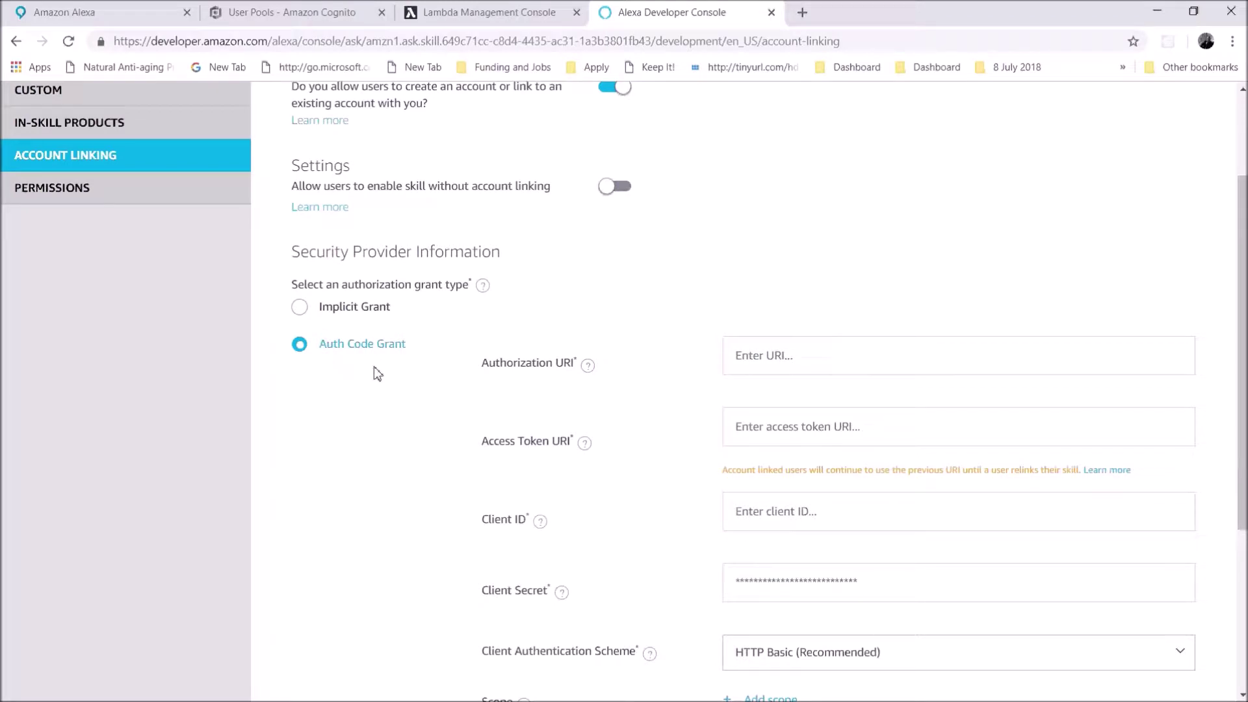
left_click(364, 312)
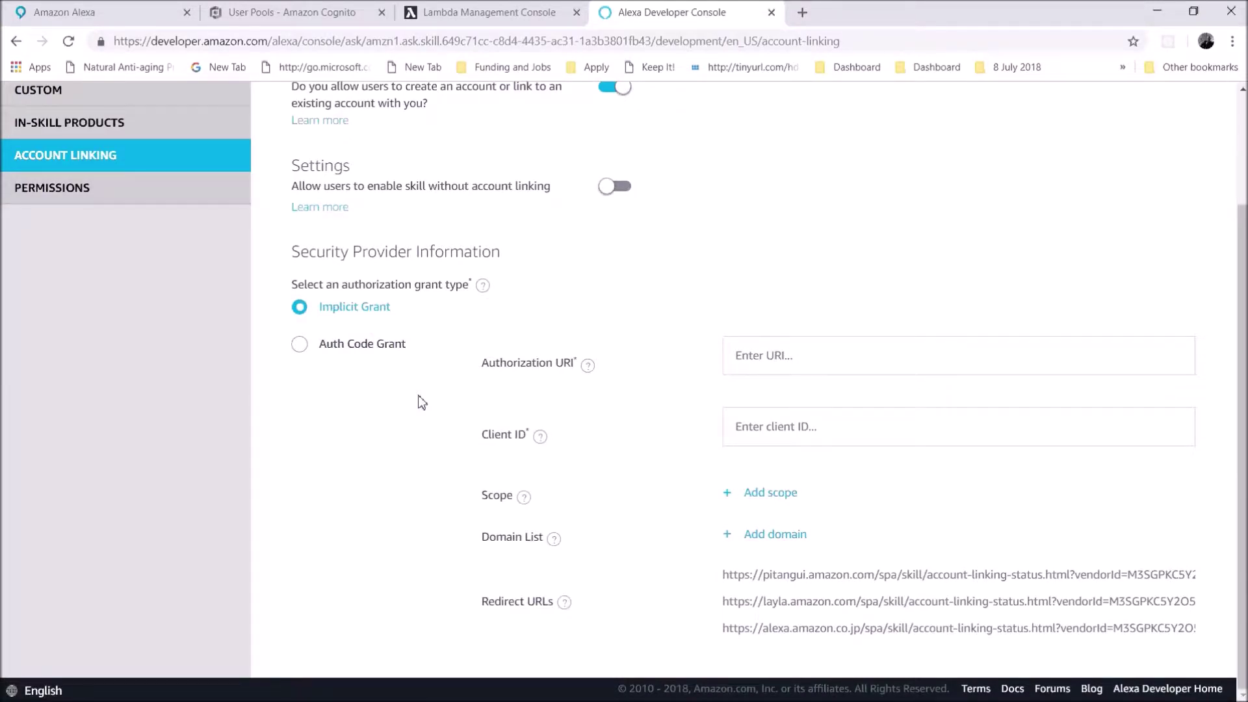
- Open a new browser tab and copy the alexa_cognito user pool's domain URL from its app integration summary in Amazon Cognito
left_click(799, 16)
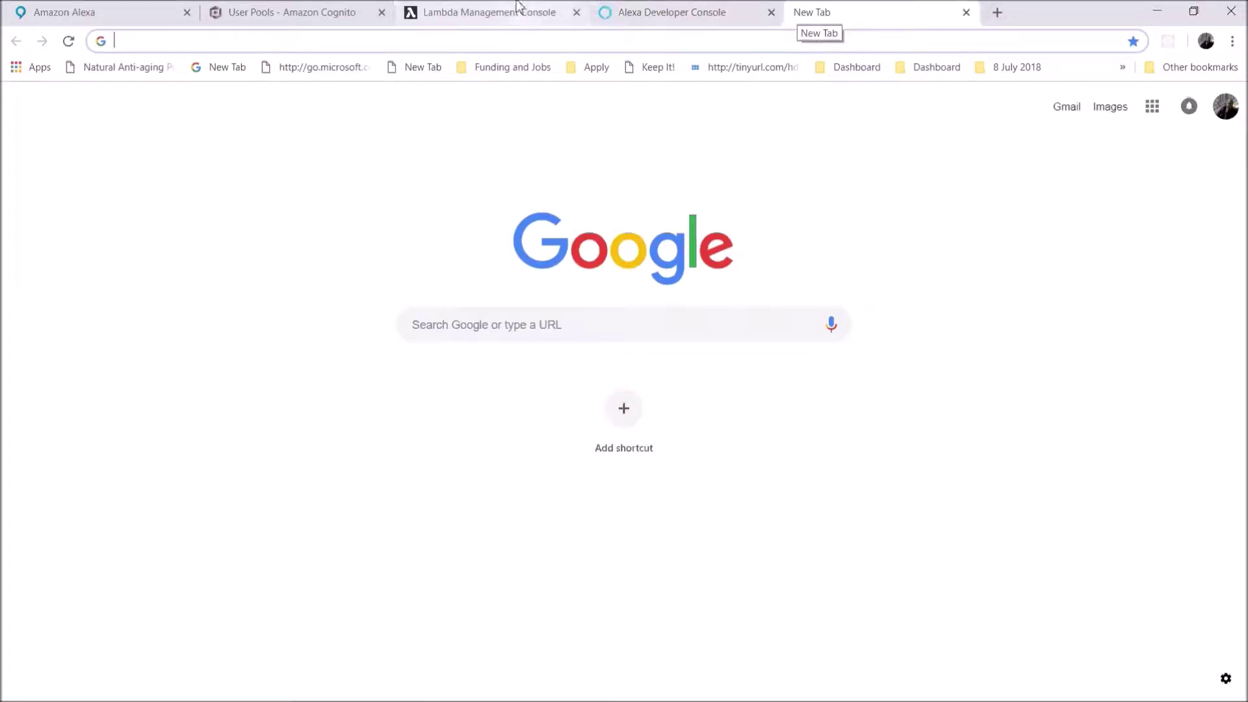
left_click(251, 15)
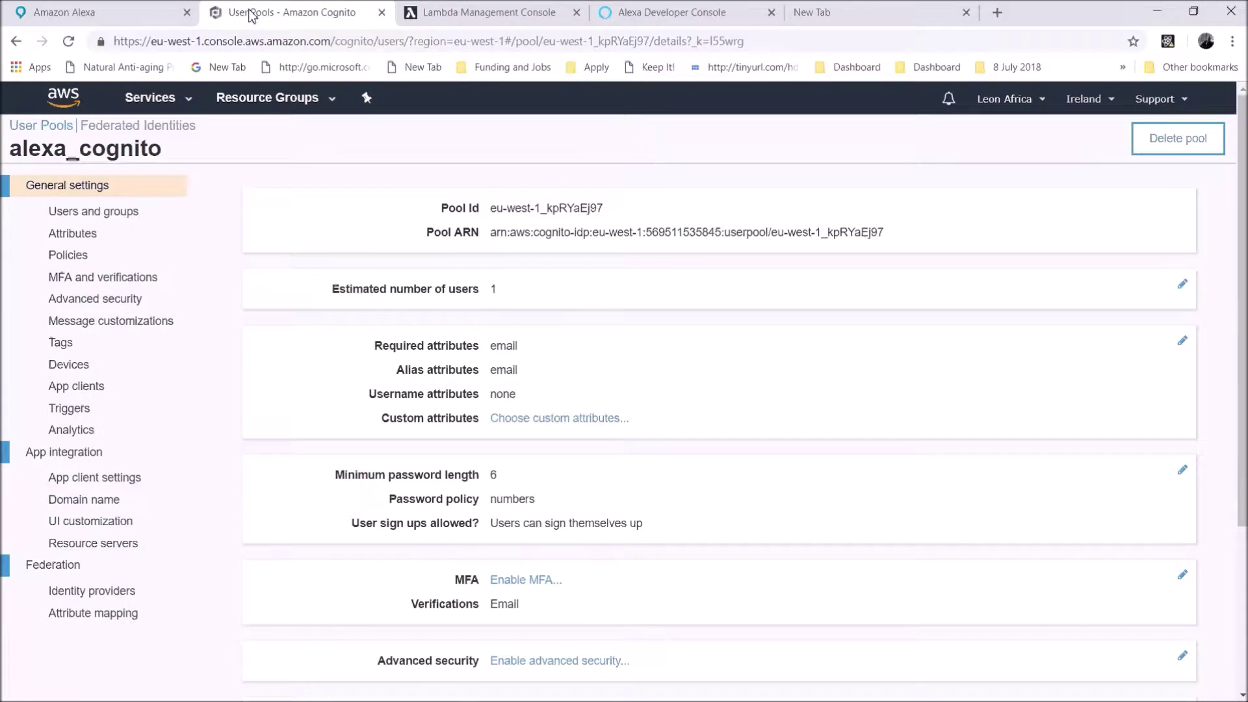
left_click(87, 481)
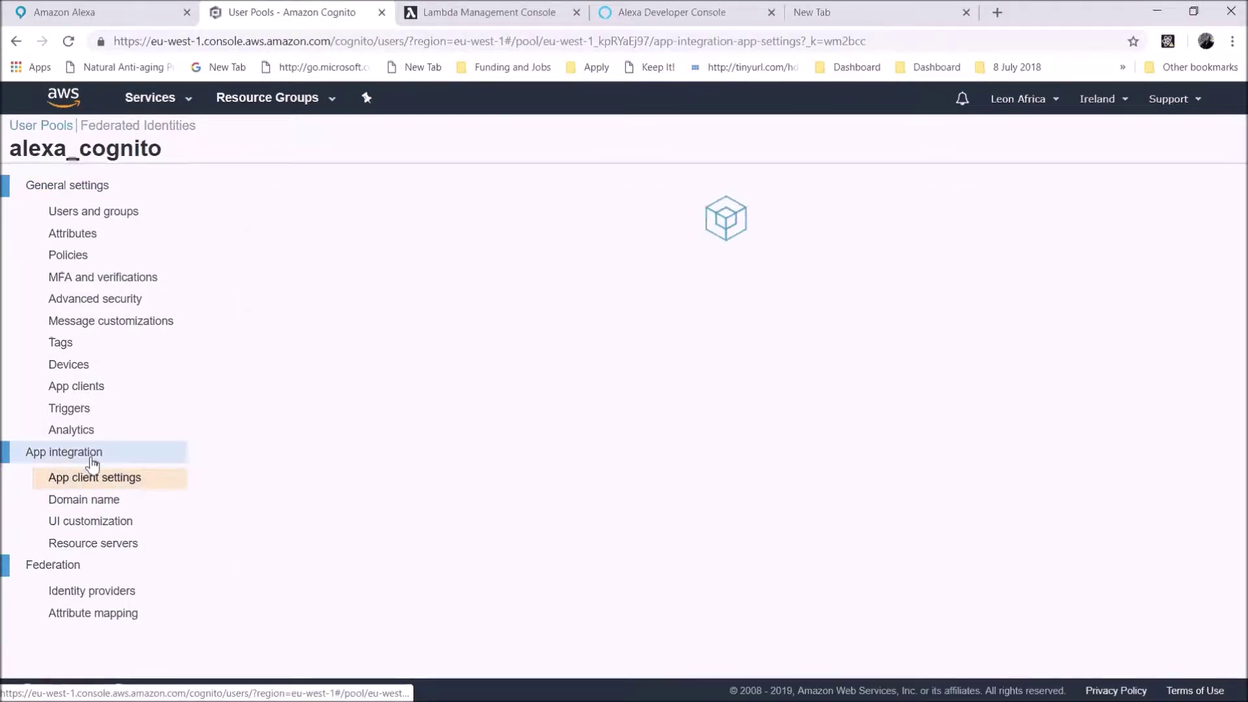
left_click(85, 457)
left_click_drag(1050, 267, 482, 265)
key("ctrl+c")
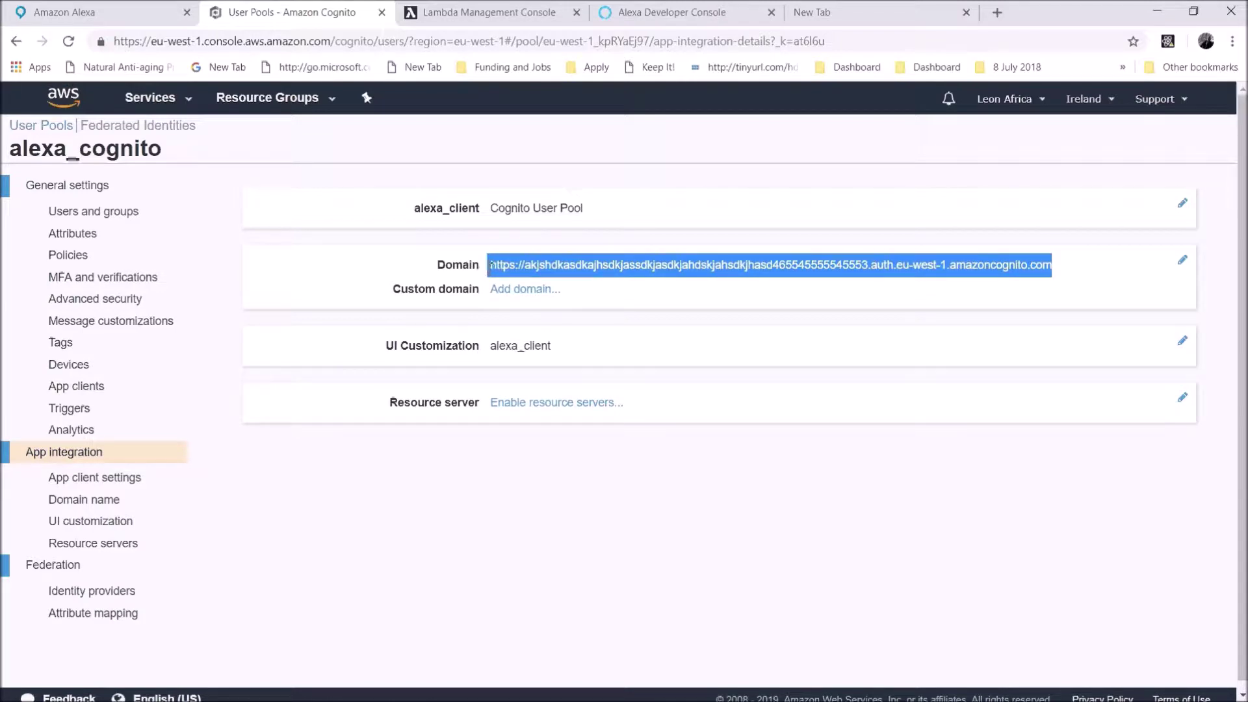
- Load the copied Cognito domain's login page, including its client_id and redirect_uri parameters, in the new browser tab
left_click(883, 19)
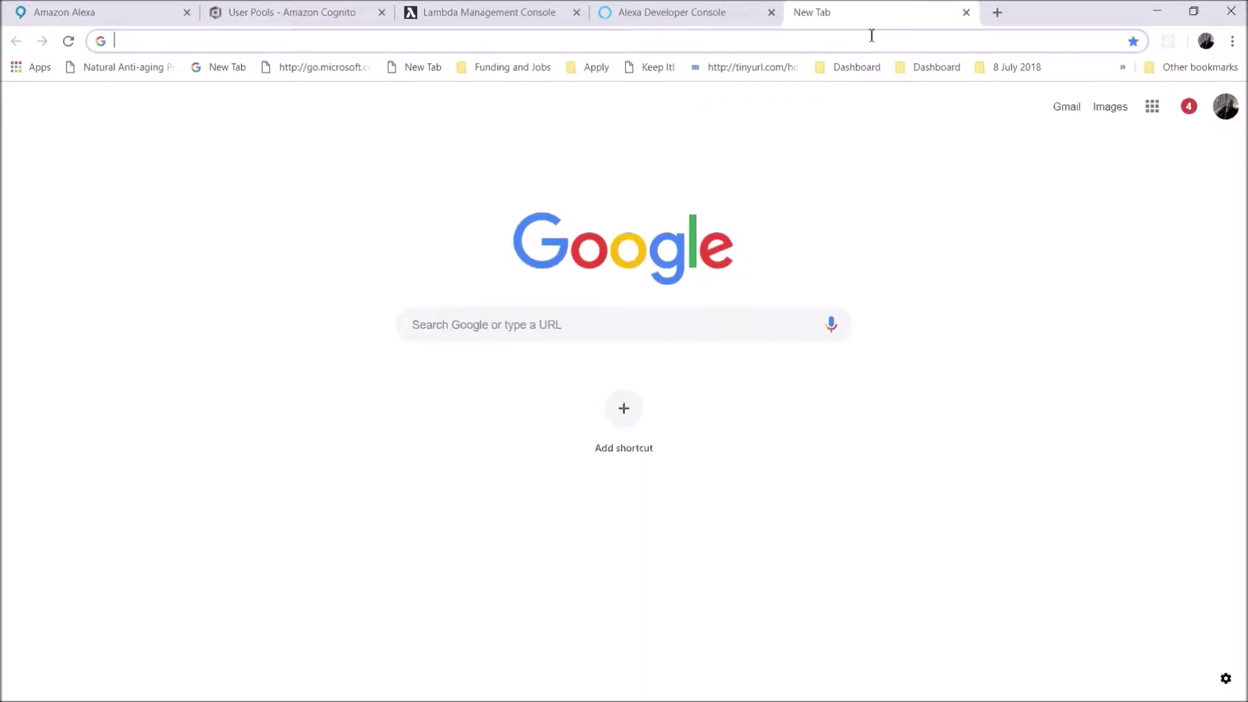
key("ctrl+v")
key("Down")
key("Return")
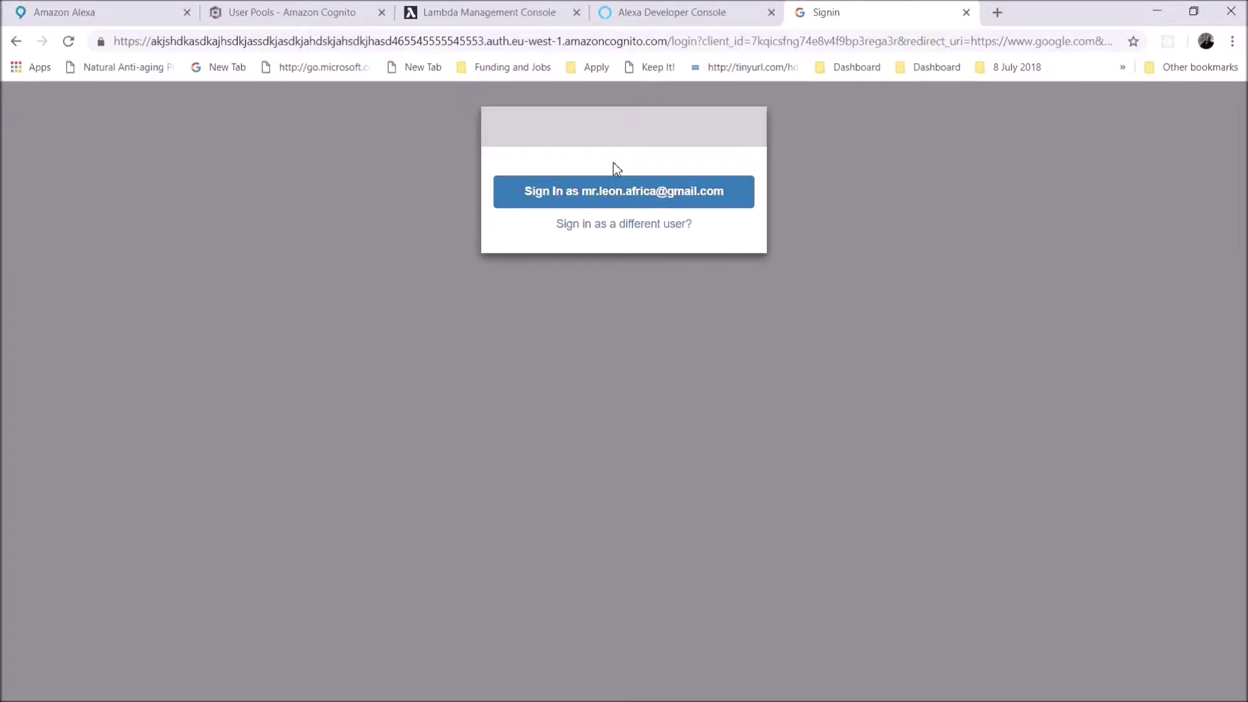
- Copy the Cognito login page's full URL into the skill's Authorization URI in the Alexa Developer Console
left_click(677, 40)
left_click(669, 20)
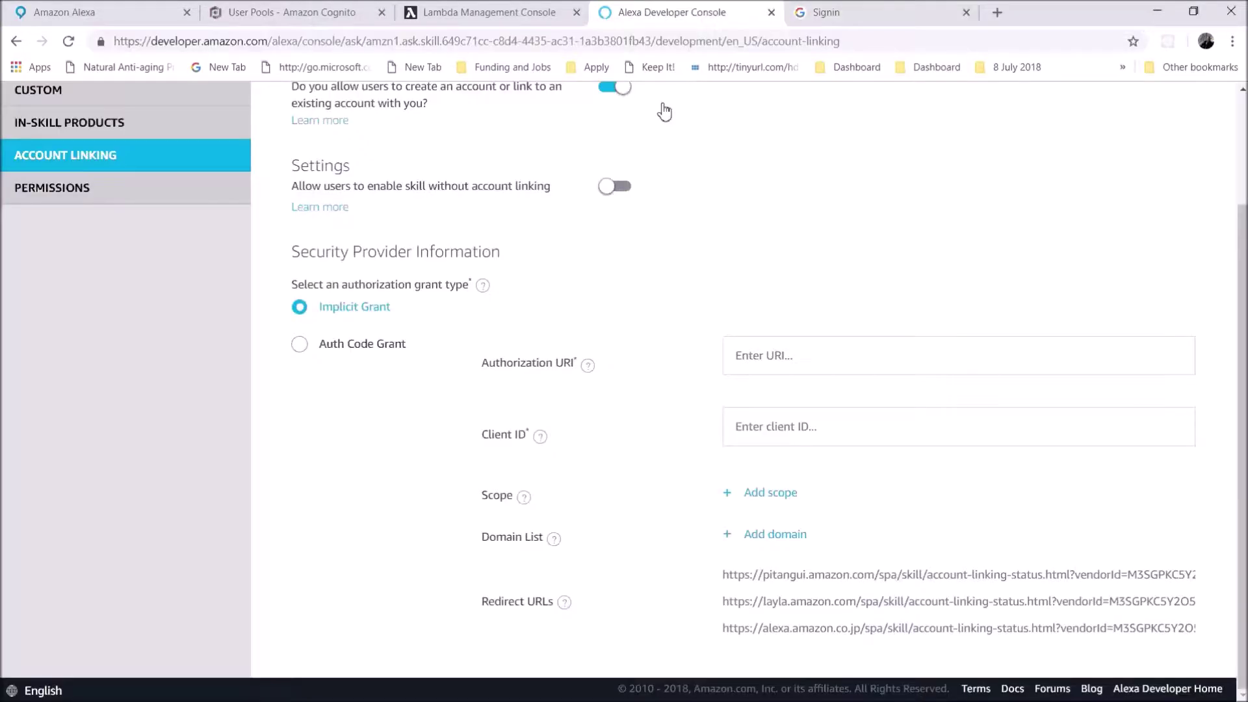
left_click(801, 366)
key("ctrl+v")
key("Return")
- Copy the alexa_client app client ID from Cognito's app client settings into the skill's Client ID in the Alexa Developer Console
left_click(293, 16)
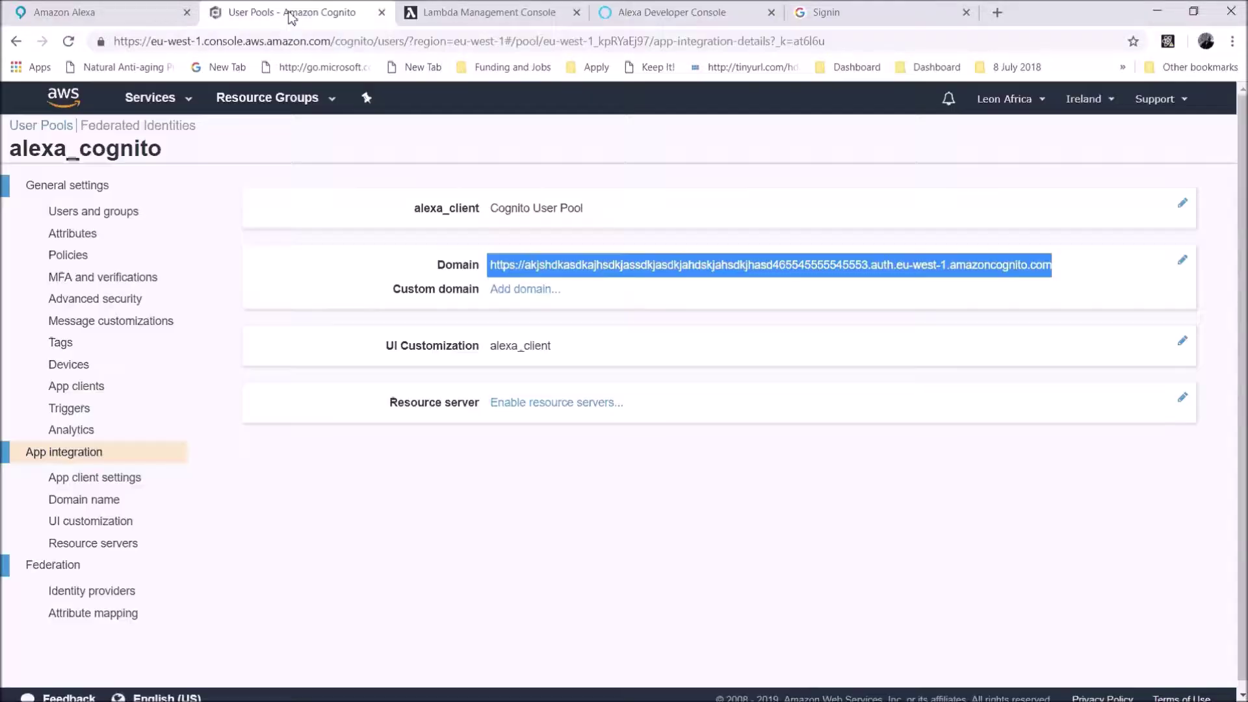
left_click(87, 481)
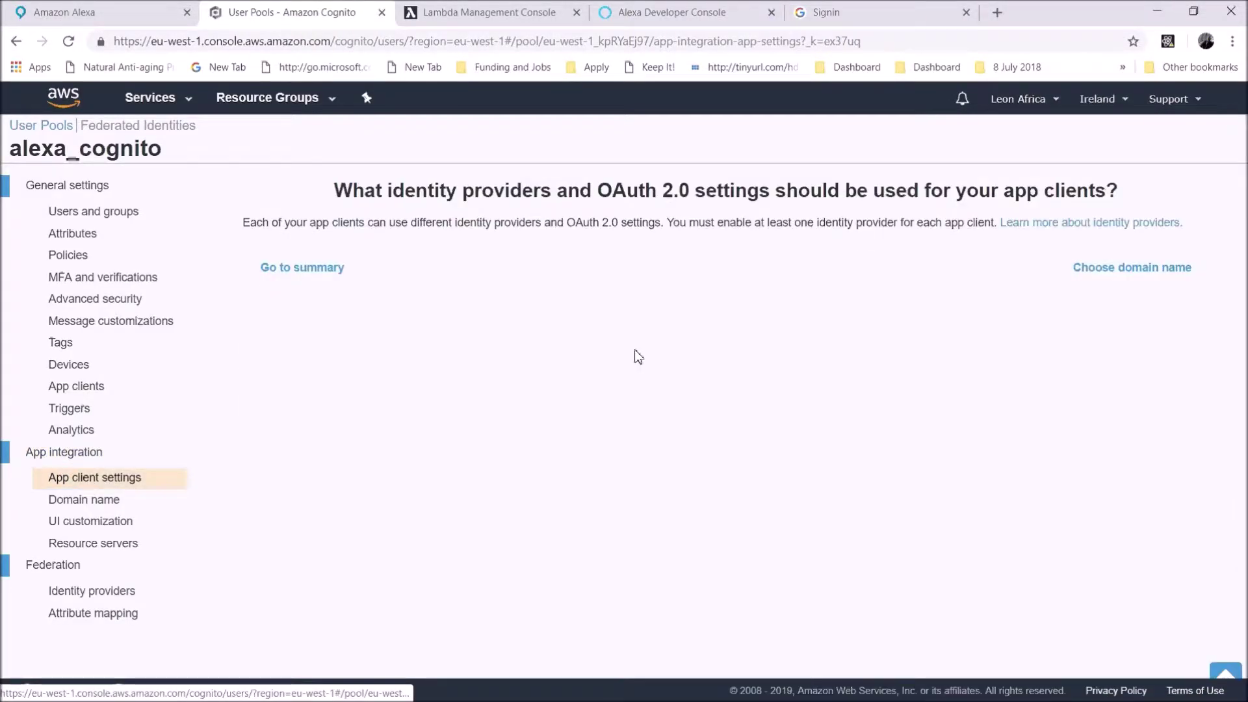
double_click(694, 314)
right_click(696, 312)
left_click(722, 321)
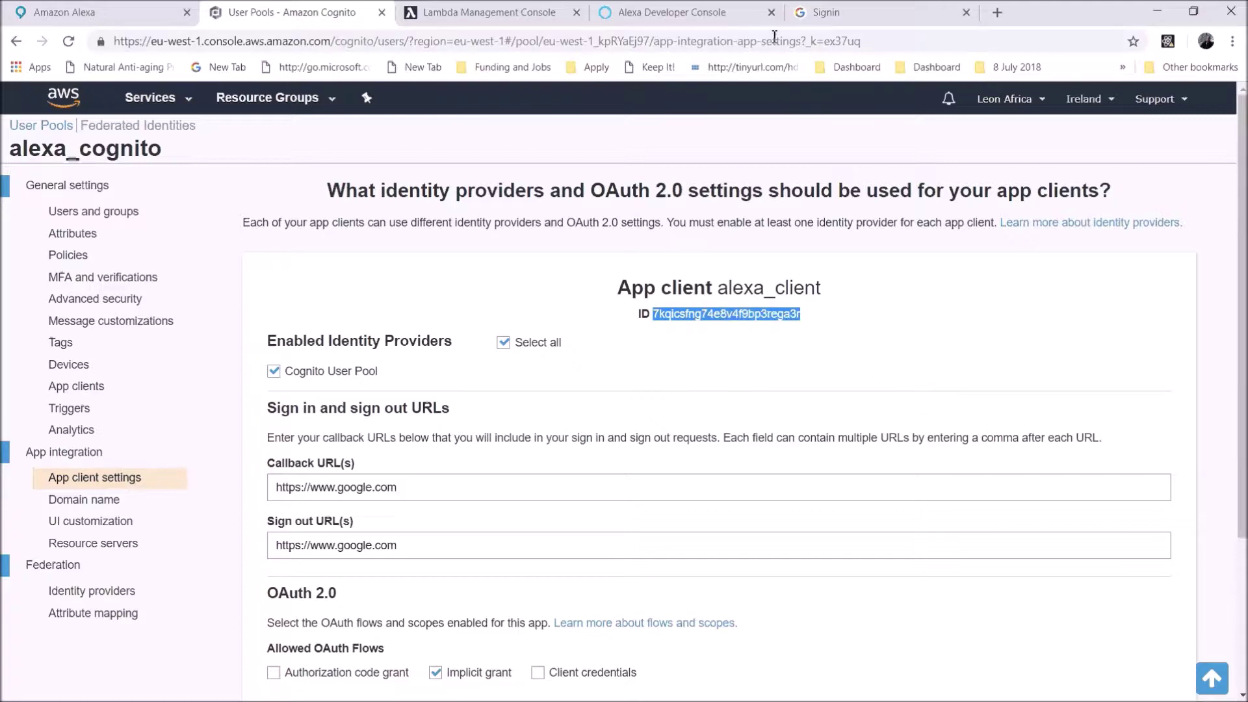
left_click(672, 12)
left_click(742, 413)
key("ctrl+v")
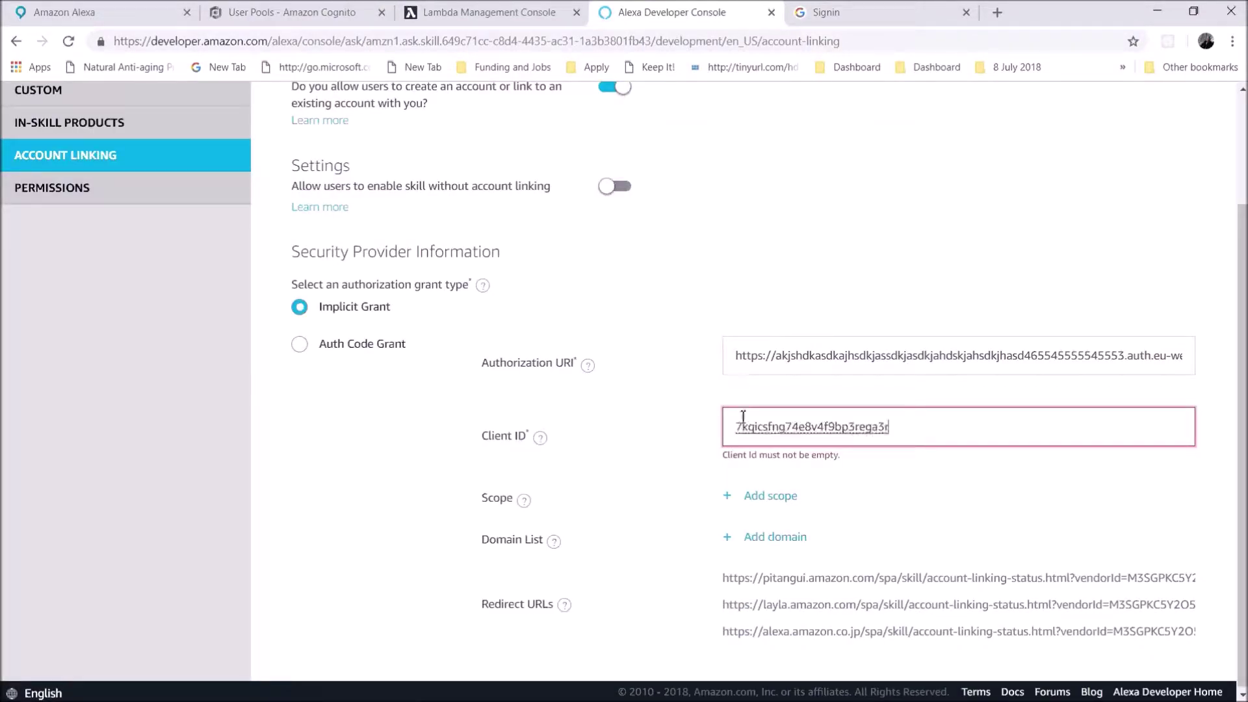
left_click(680, 479)
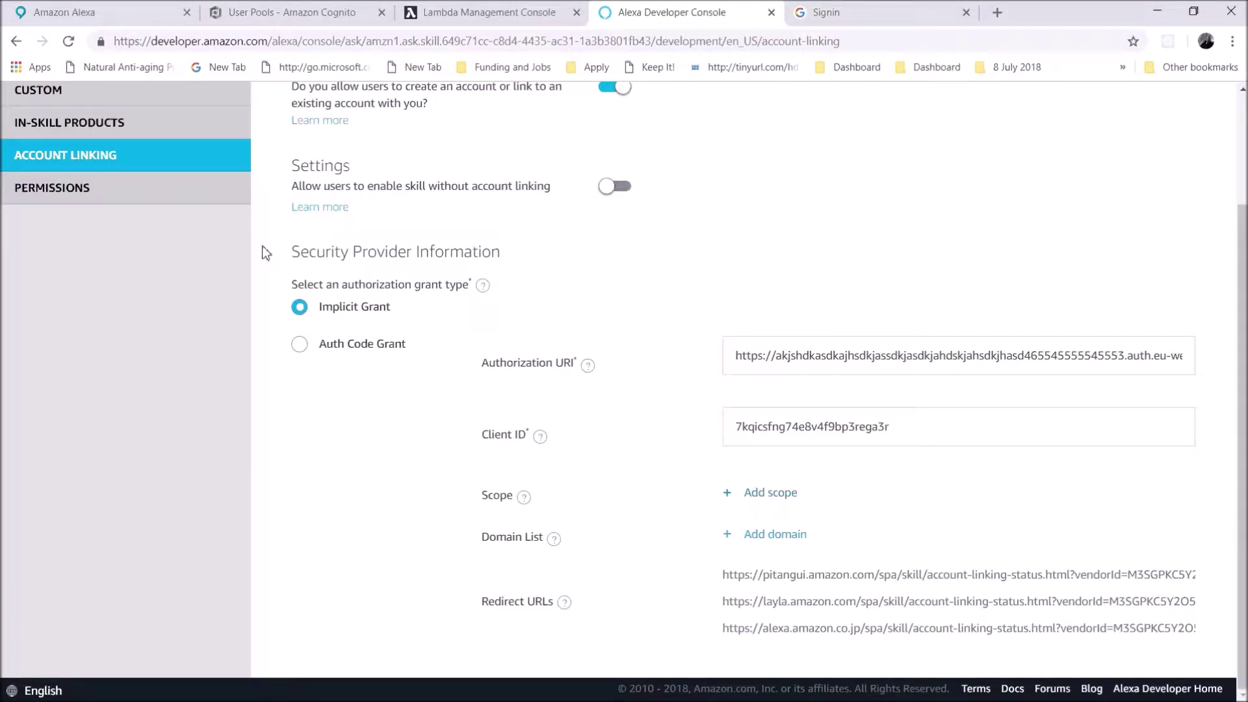
- Check the allowed OAuth scopes in the Cognito app client settings and add the scope email to the skill's account linking
left_click(289, 12)
scroll(324, 502, "down", 1)
scroll(323, 502, "down", 1)
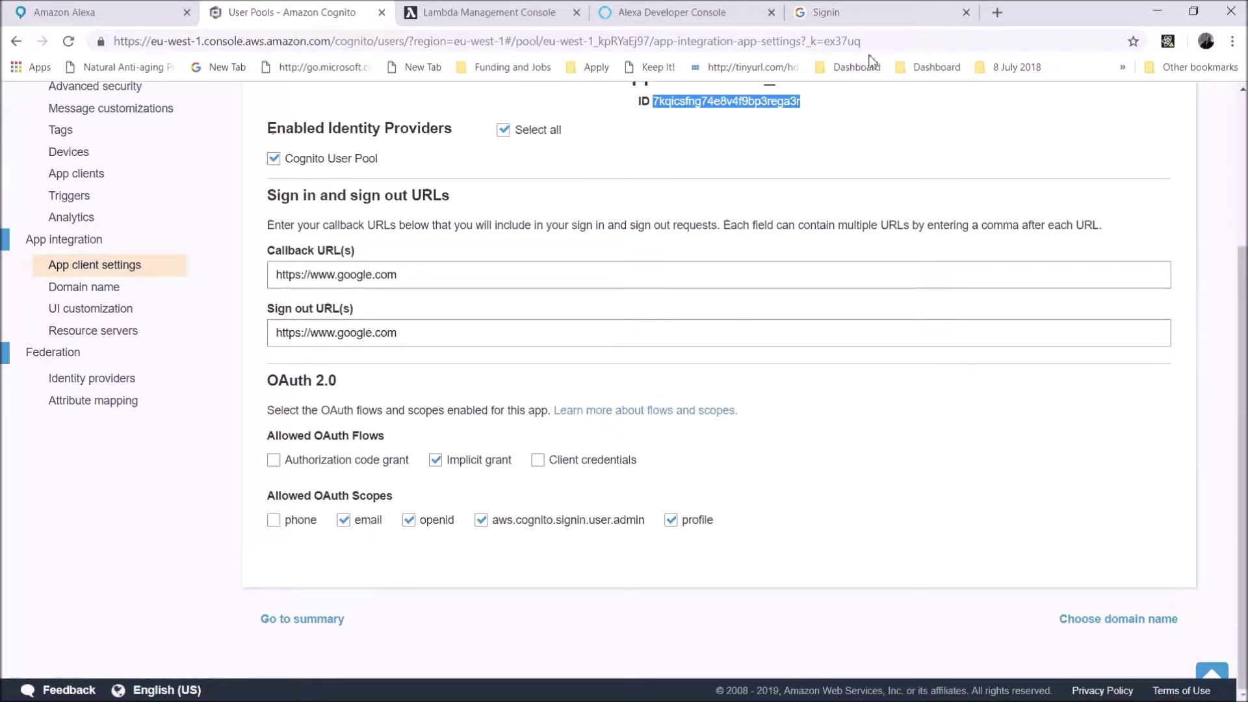
left_click(823, 13)
left_click(673, 13)
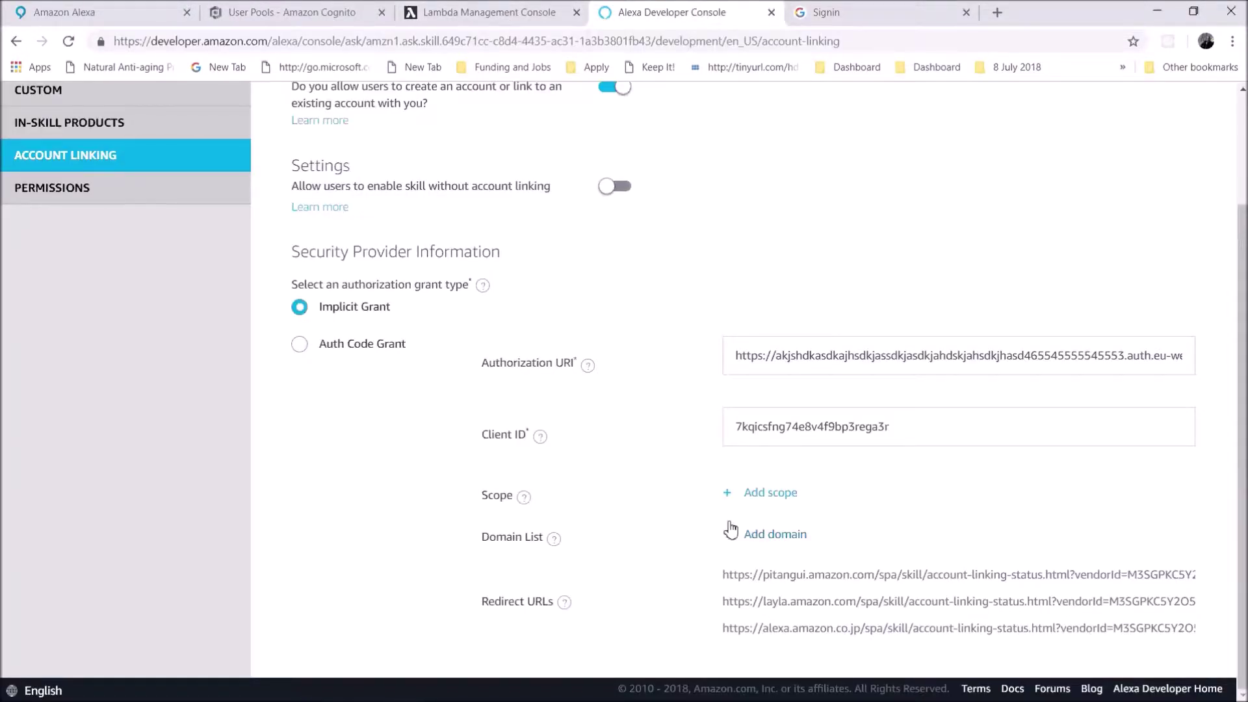
left_click(762, 493)
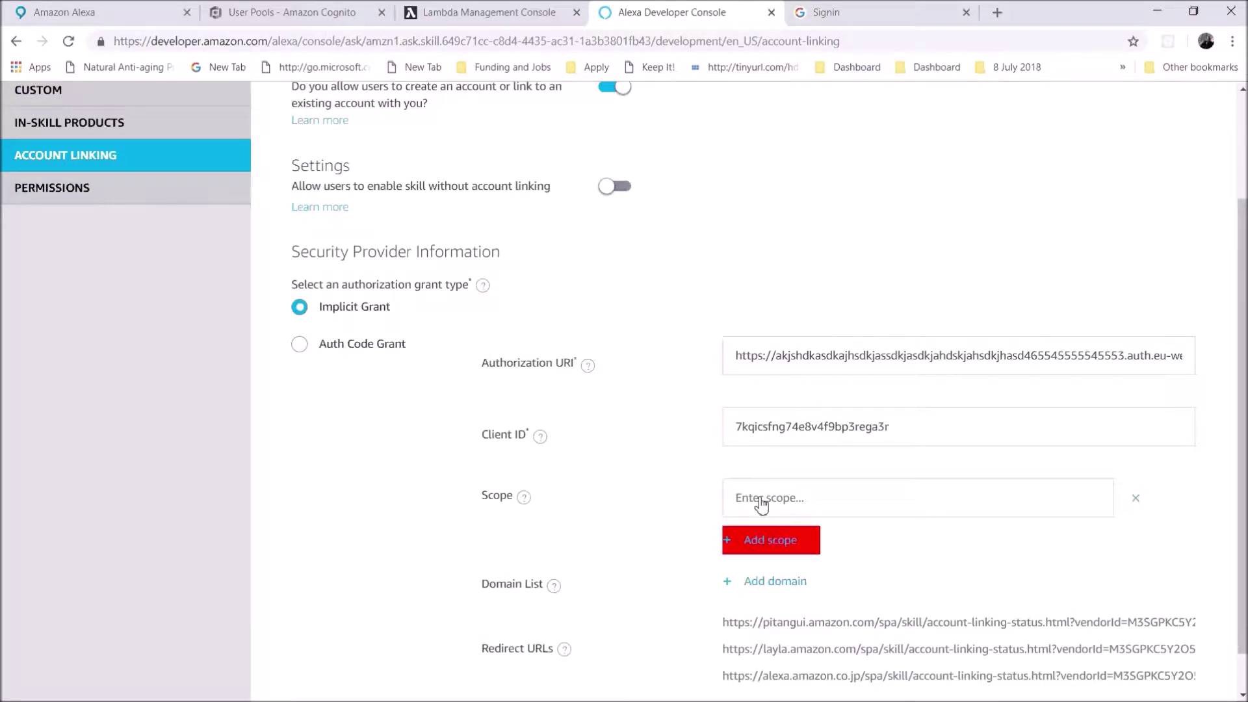
left_click(762, 502)
type("email")
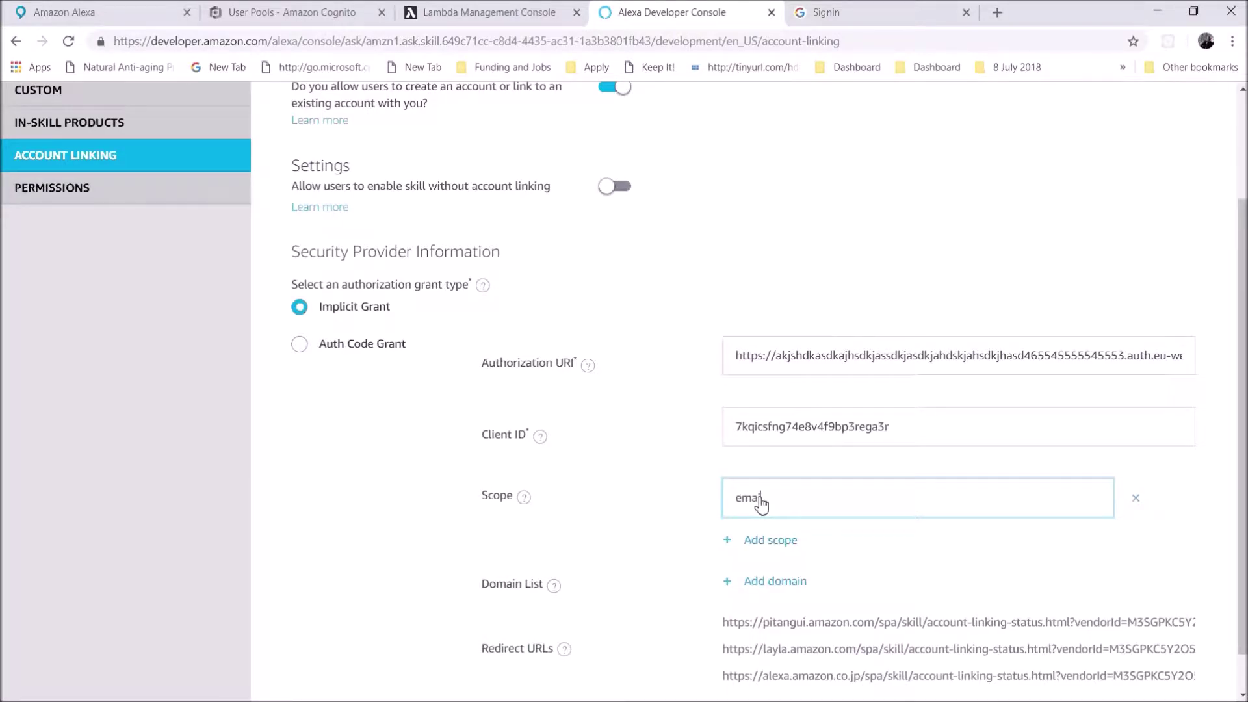
- Add openid as a second scope and create another empty scope entry below it
left_click(759, 540)
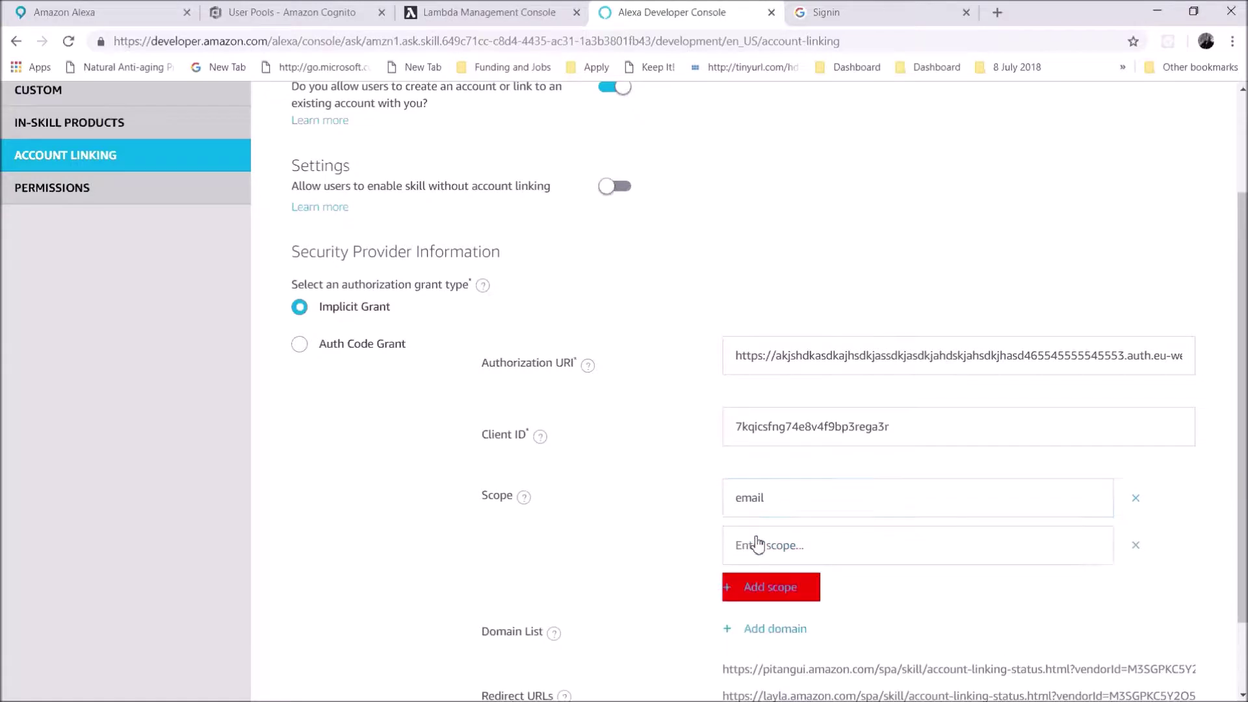
left_click(757, 544)
type("openid")
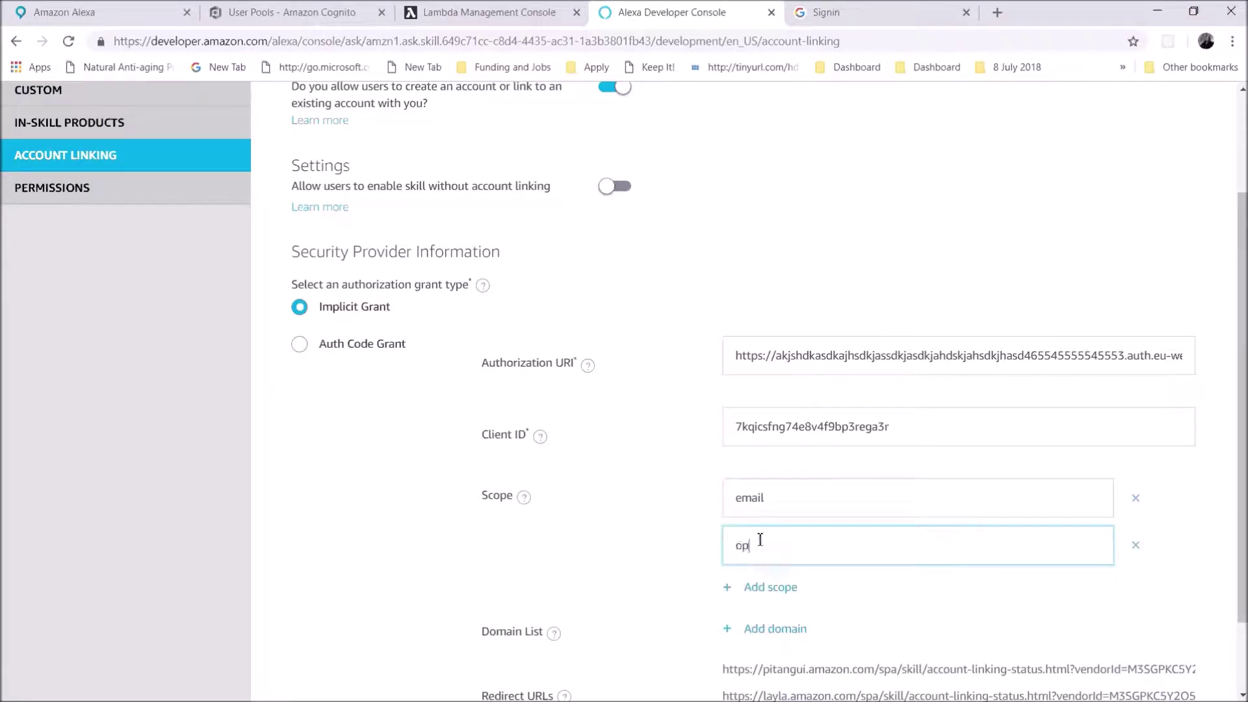
left_click(770, 588)
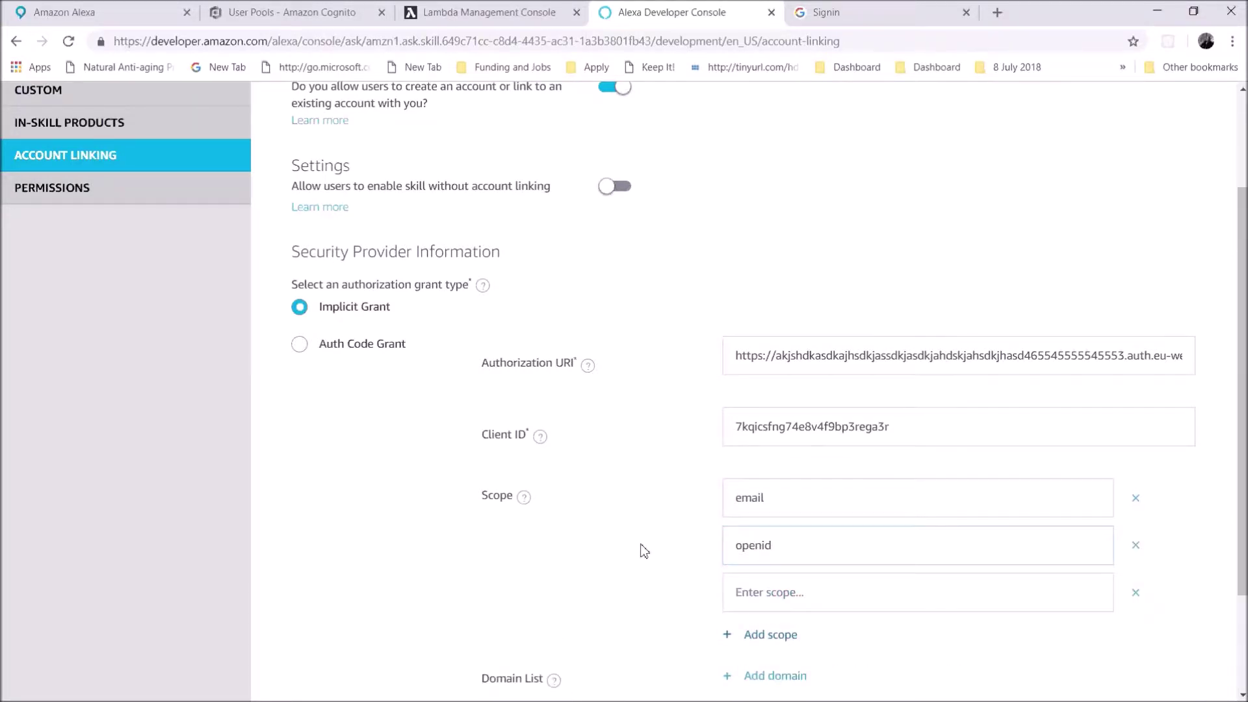
- Copy the first redirect URL, the pitangui.amazon.com address, from the account linking settings
scroll(641, 549, "down", 2)
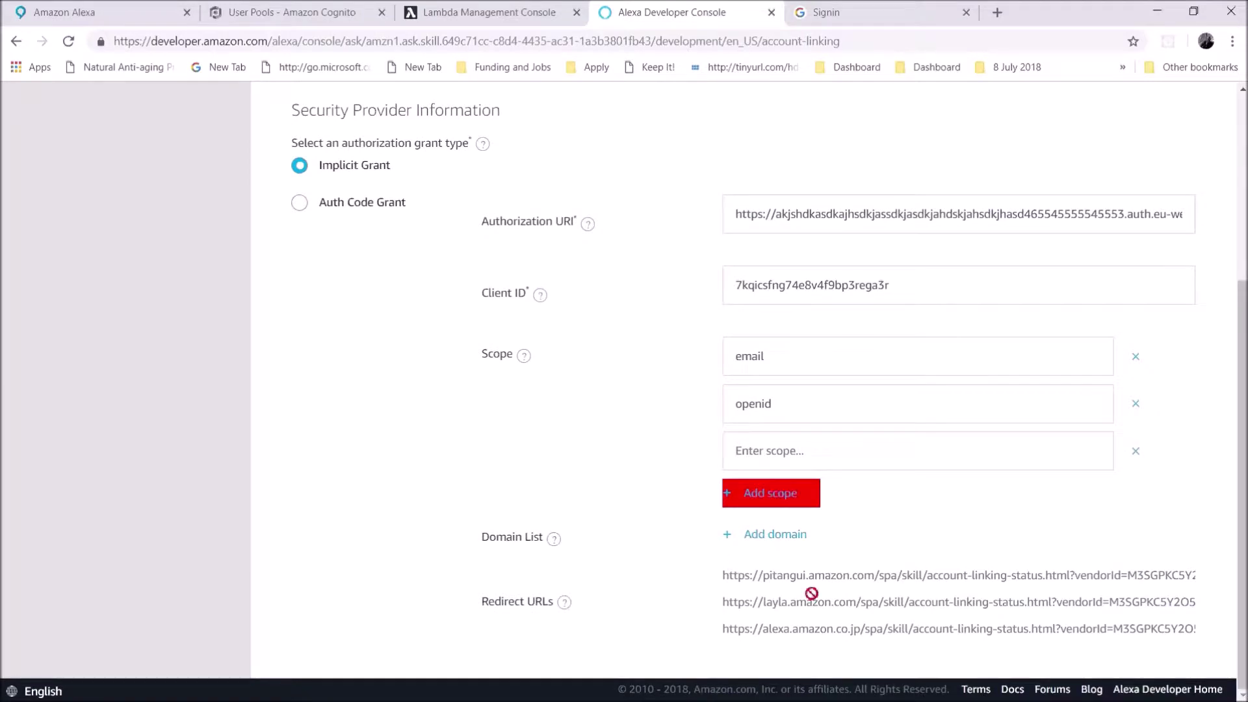
left_click_drag(721, 576, 1209, 584)
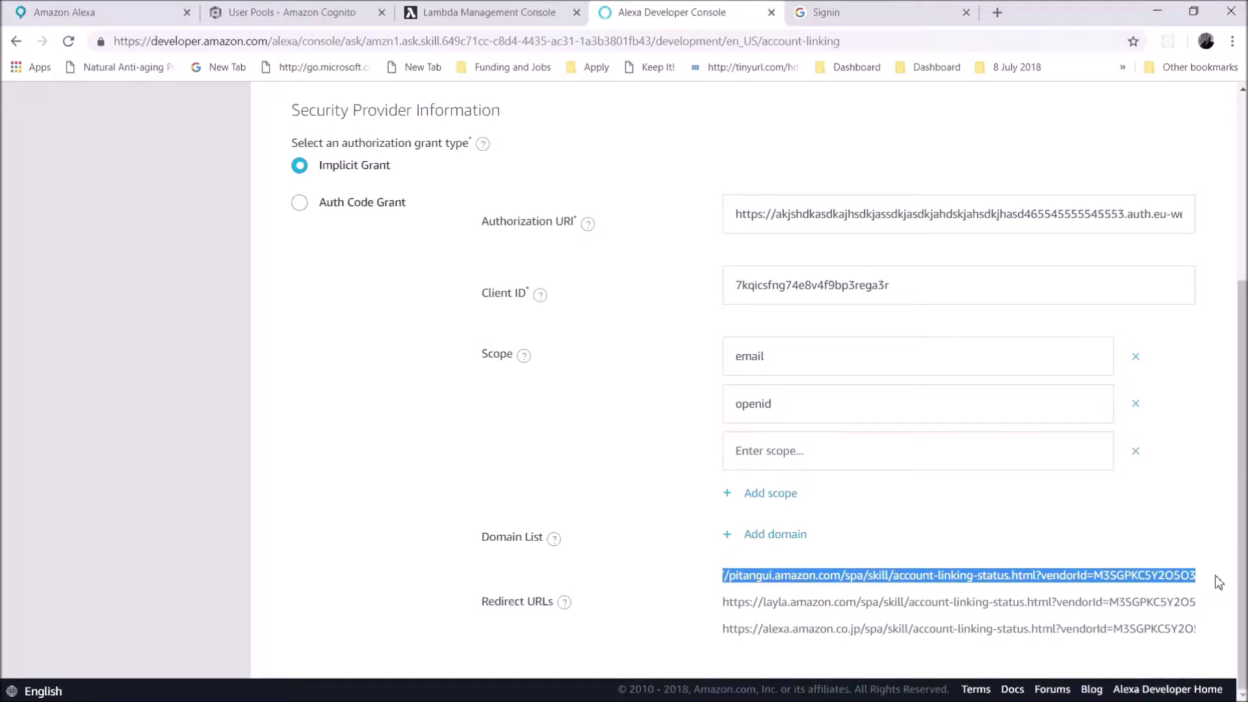
right_click(1127, 585)
left_click(1129, 588)
left_click(941, 594)
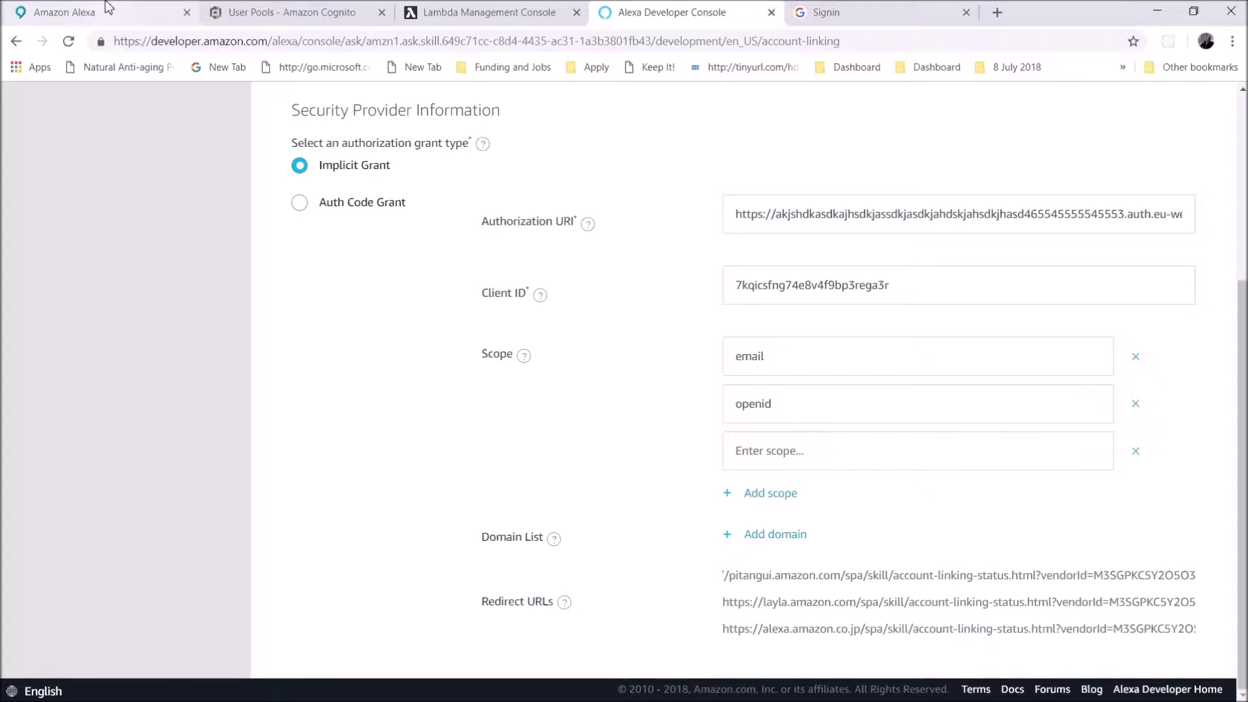
- Replace the Cognito app client's callback URL with the copied pitangui.amazon.com redirect URL and save the changes
left_click(260, 15)
triple_click(351, 276)
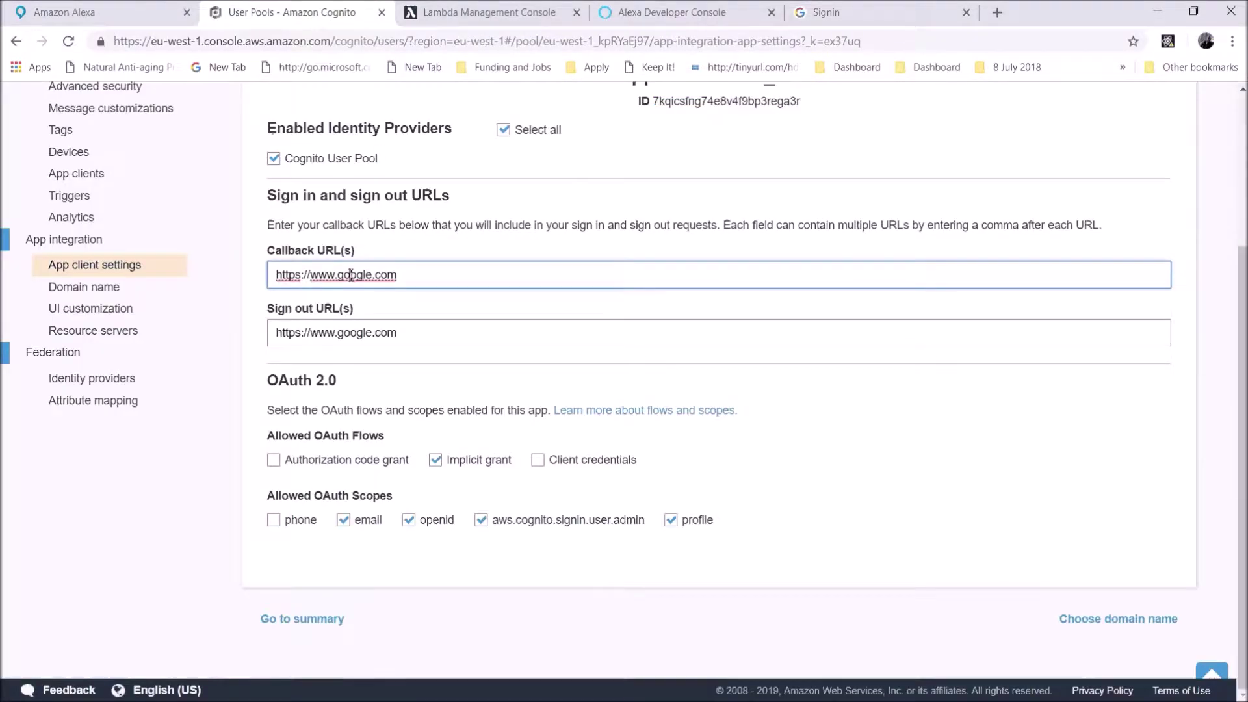
key("ctrl+v")
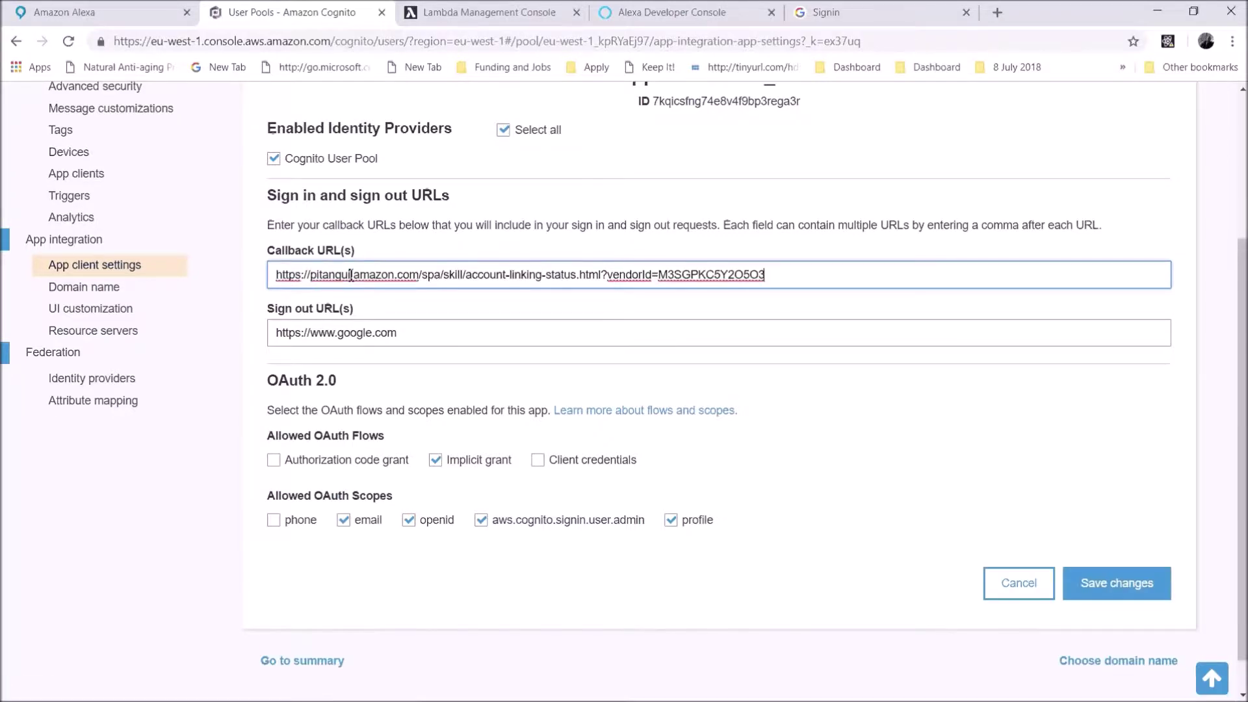
left_click(1085, 587)
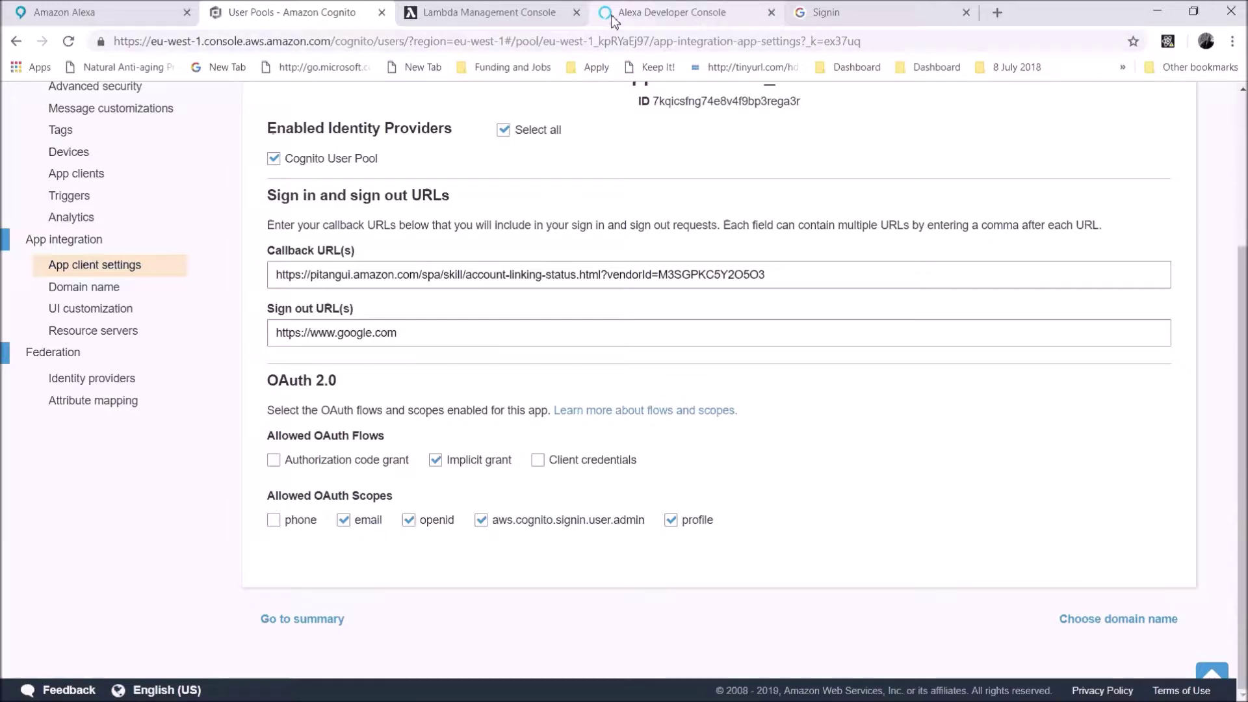
- Return to the Alexa Developer Console and save the skill's account linking configuration
left_click(505, 14)
left_click(670, 13)
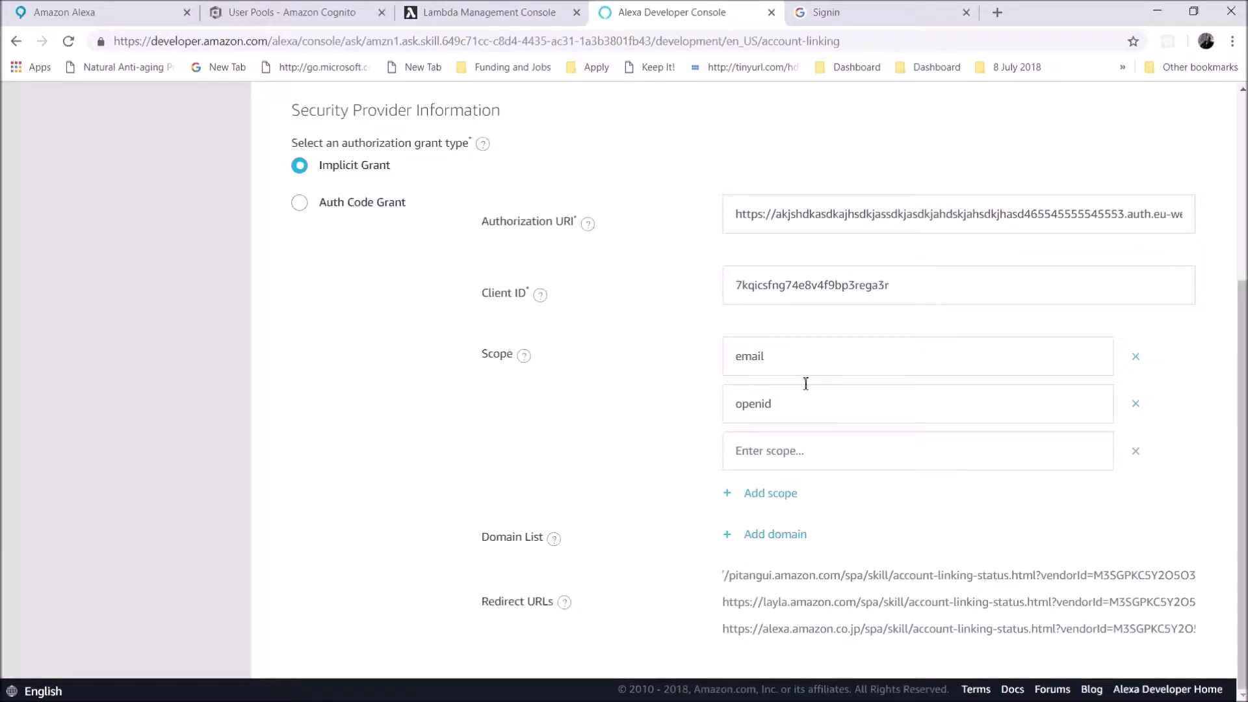
scroll(802, 404, "up", 5)
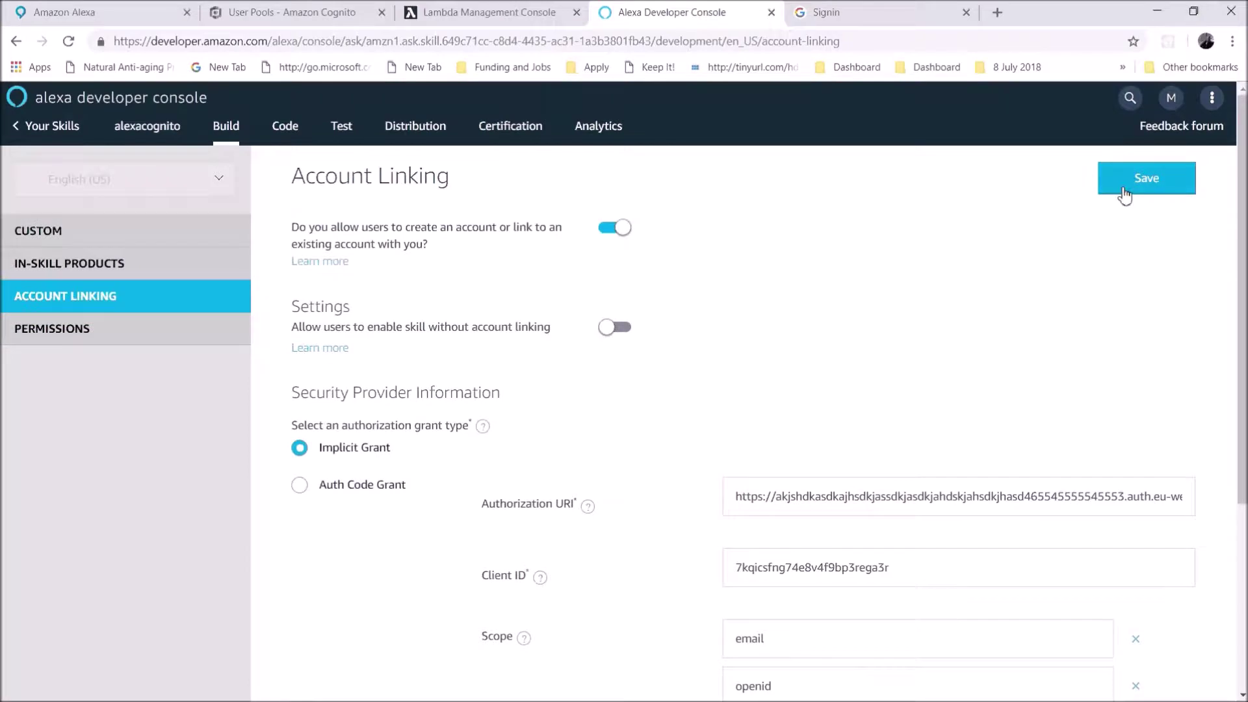
left_click(1129, 188)
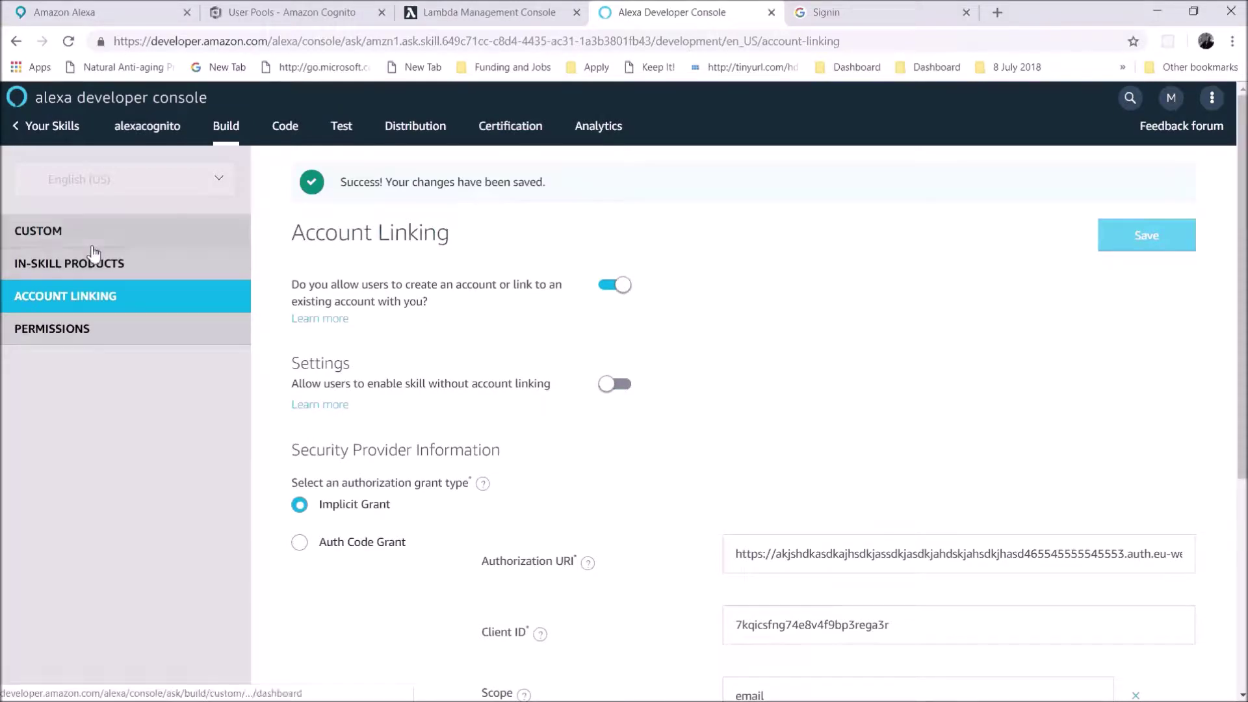
- Return to the skills list, reopen the alexacognito skill and open its invocation settings
left_click(52, 126)
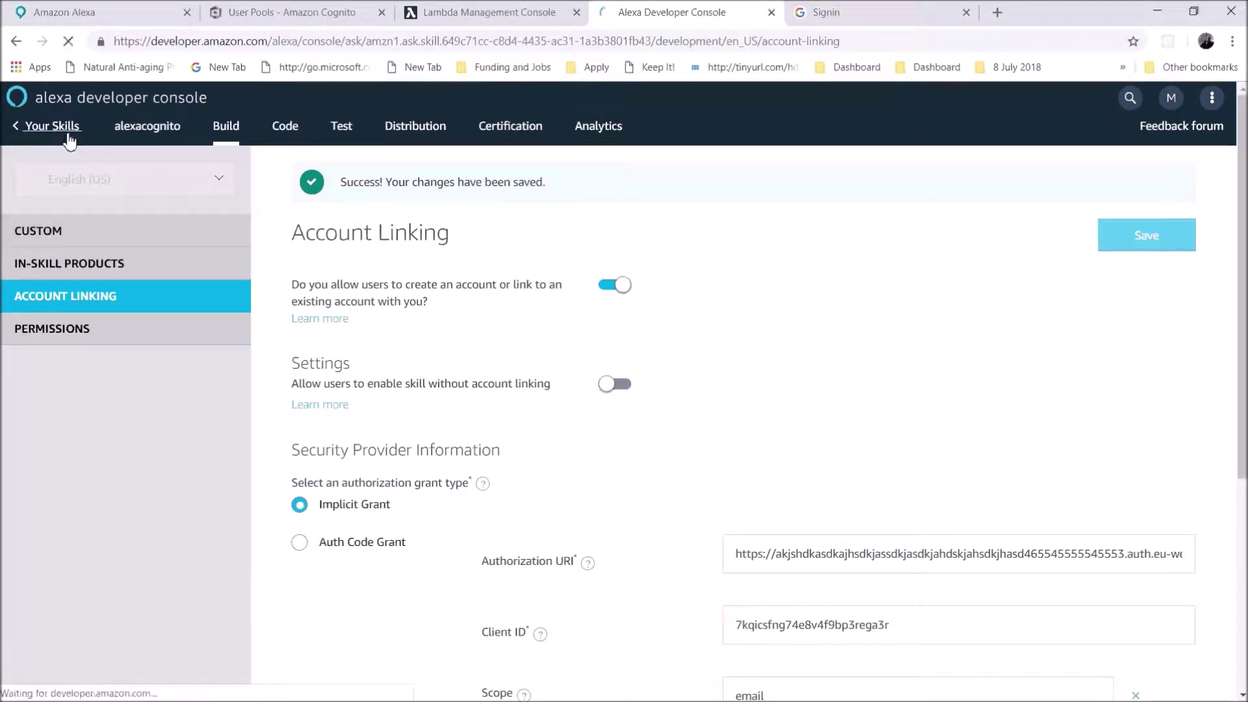
left_click(104, 13)
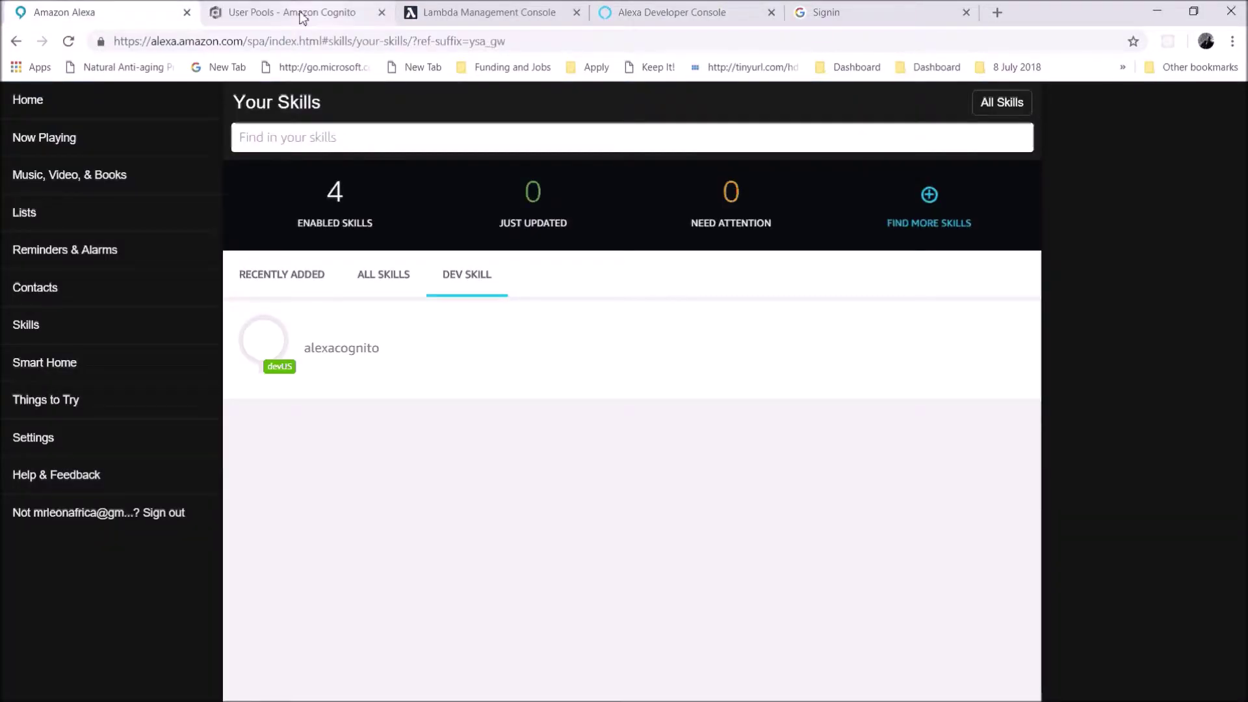
left_click(646, 11)
left_click(182, 516)
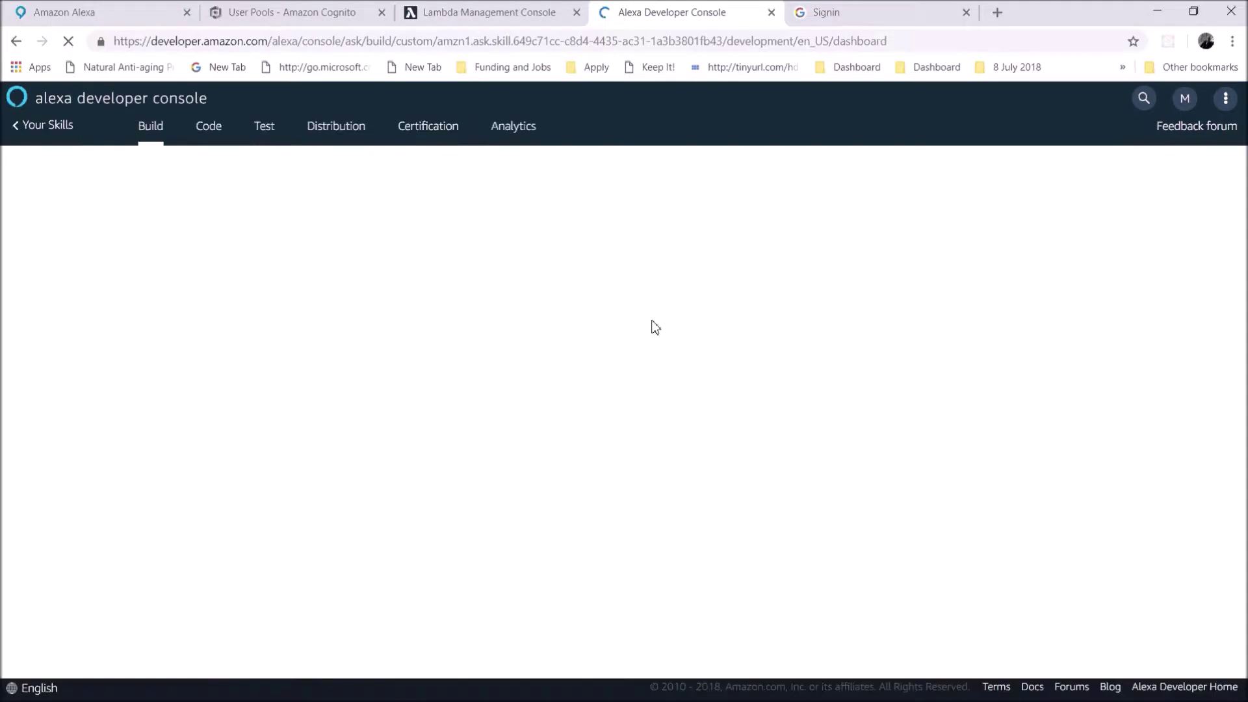
scroll(88, 202, "down", 2)
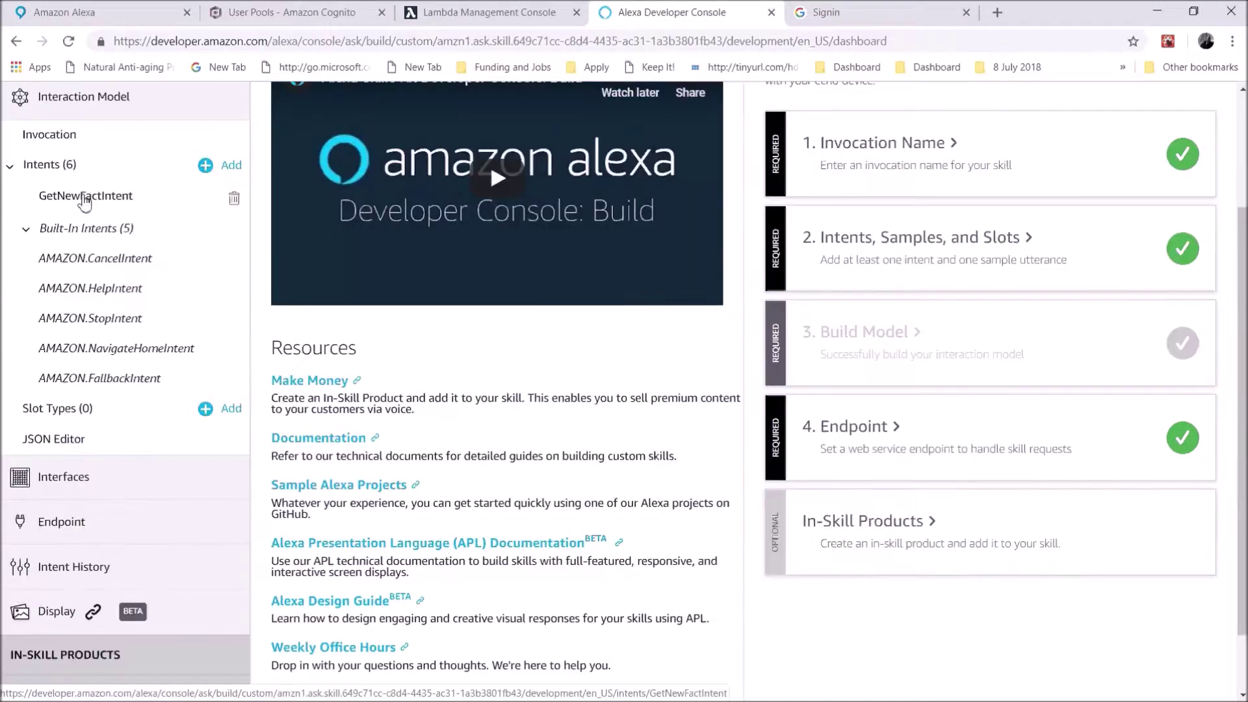
scroll(85, 203, "up", 2)
left_click(34, 297)
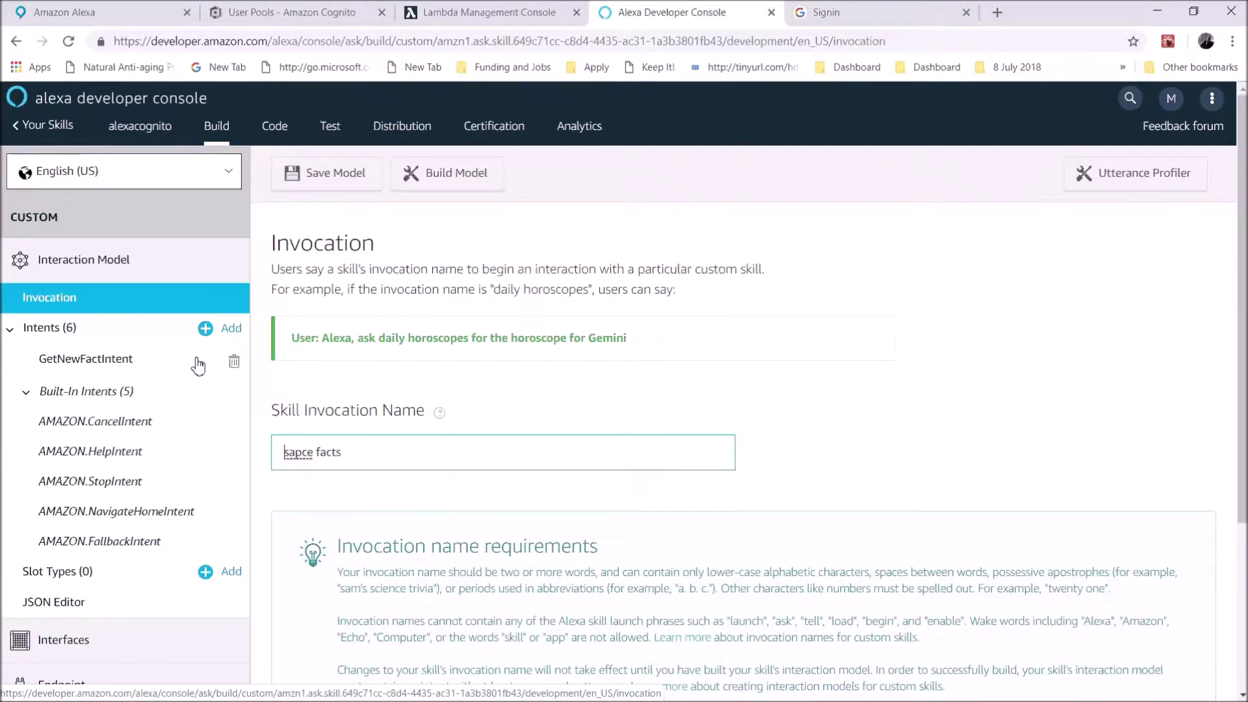
- Correct the skill invocation name to "space facts" and save the model
double_click(305, 456)
type("space")
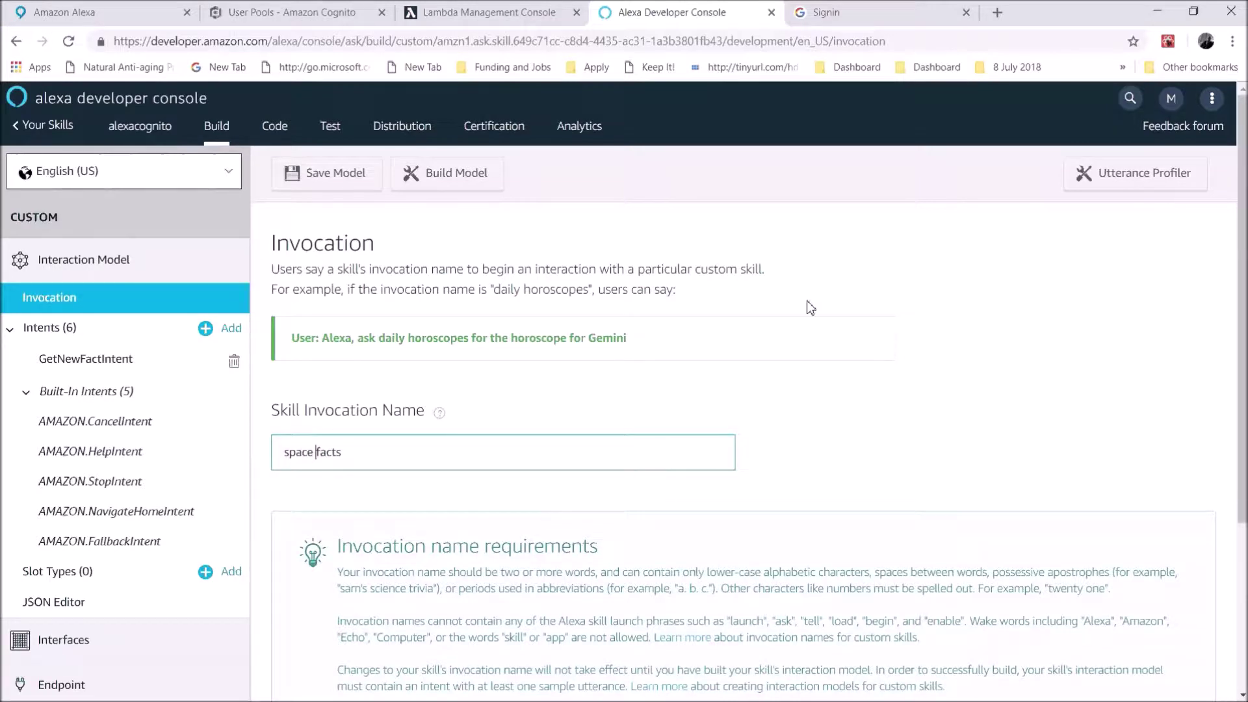
left_click(363, 184)
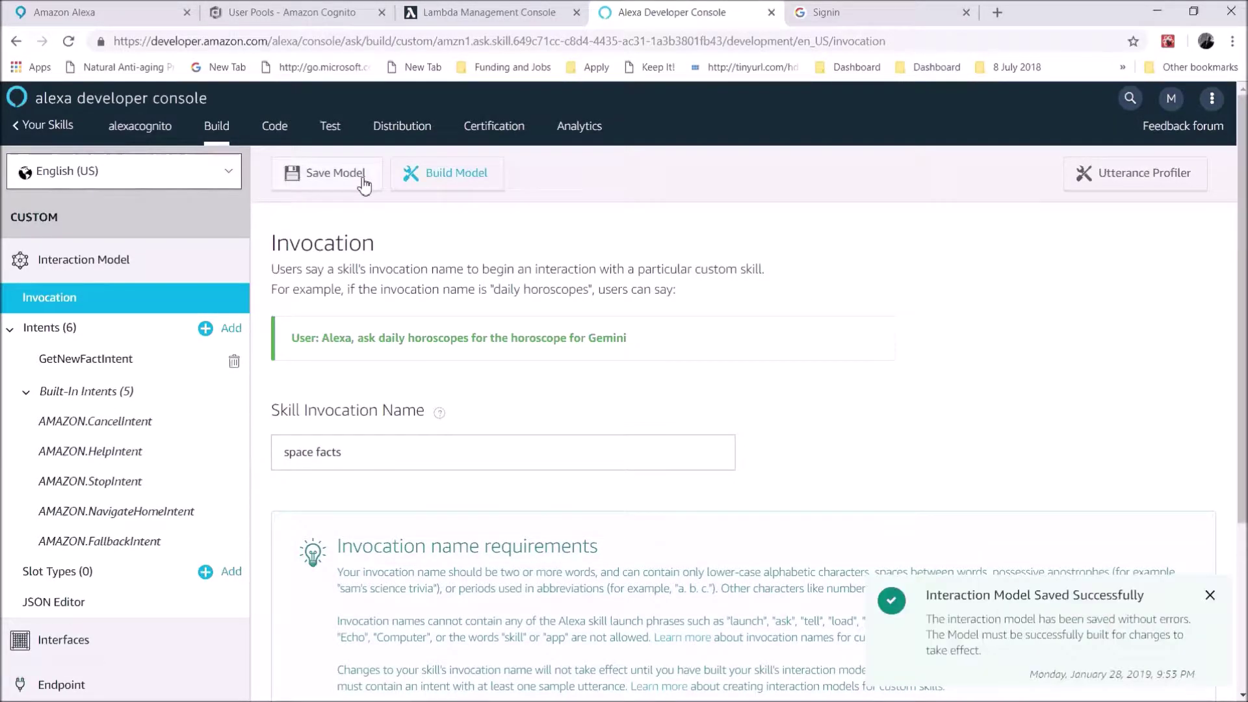
- Build the alexacognito skill's interaction model
scroll(793, 394, "down", 4)
scroll(794, 395, "up", 4)
left_click(445, 189)
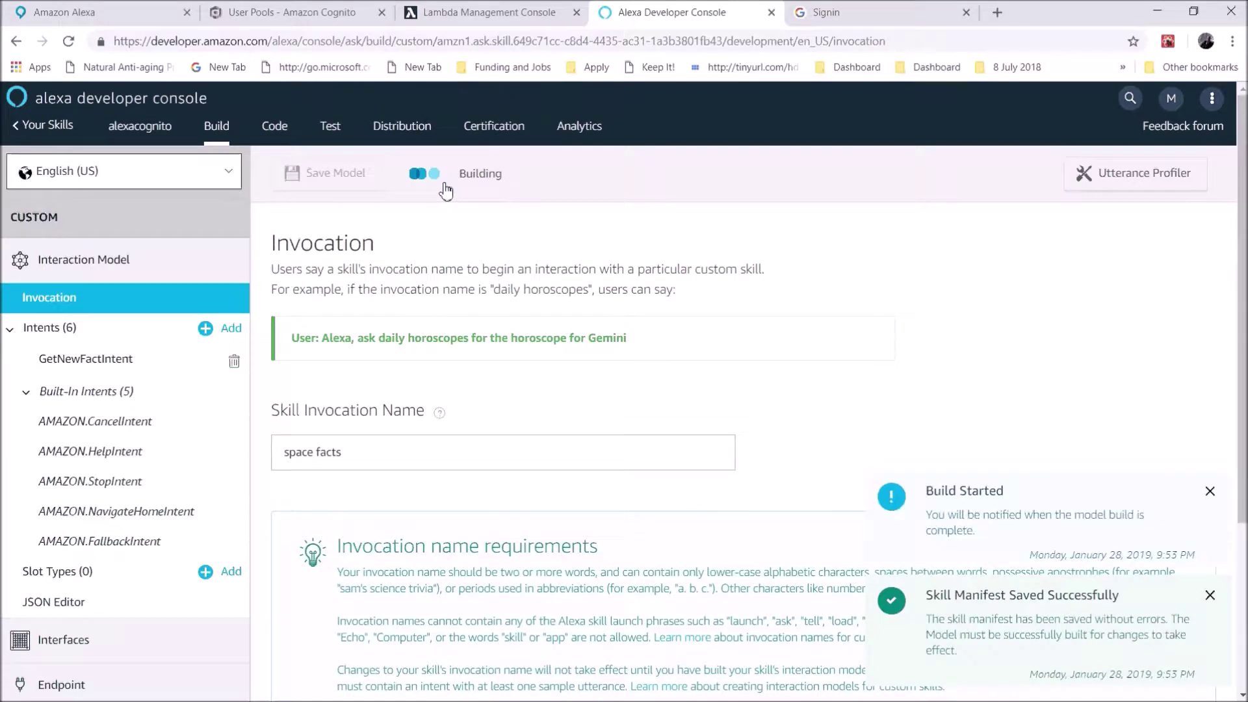
- Switch to Amazon Alexa, open the alexacognito dev skill and try to enable it
left_click(127, 15)
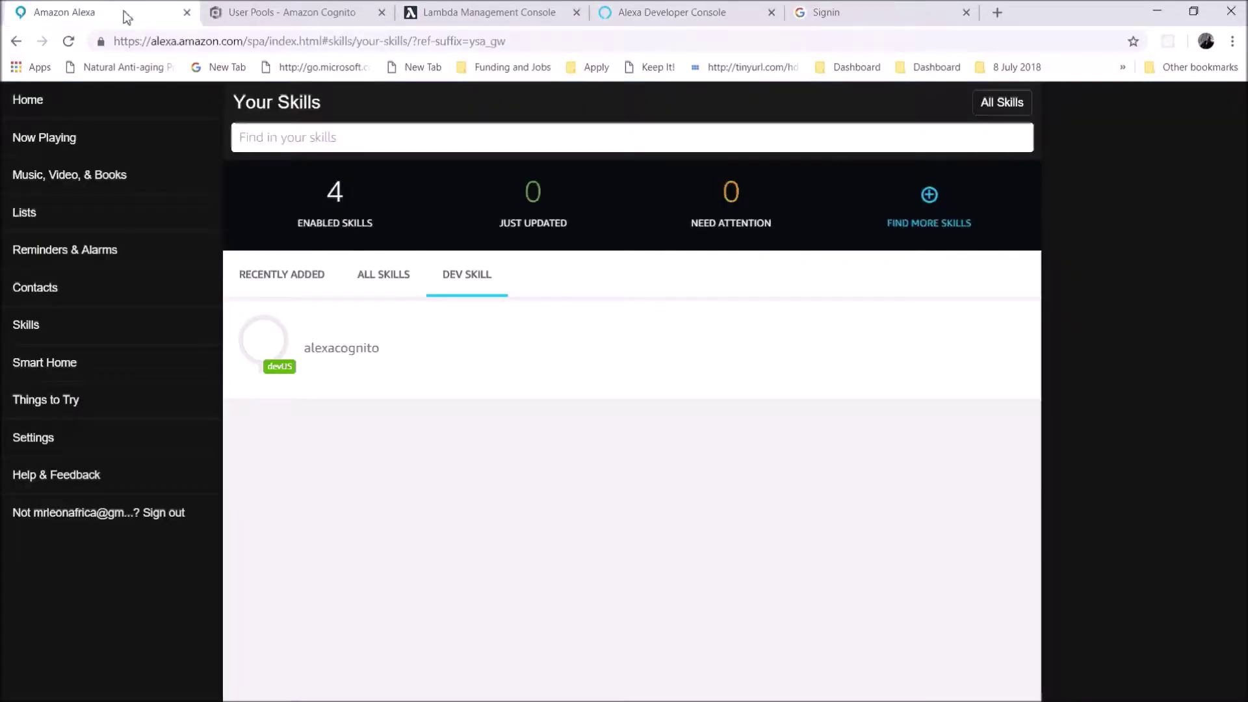
left_click(322, 363)
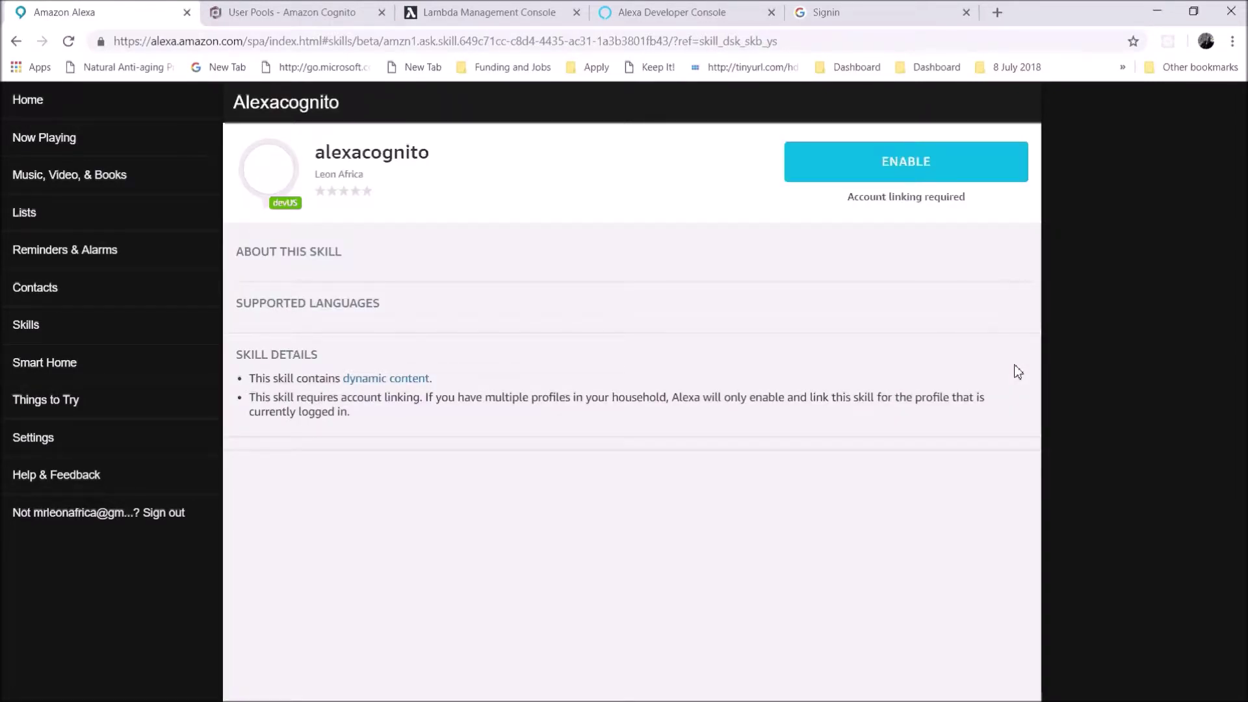
triple_click(917, 197)
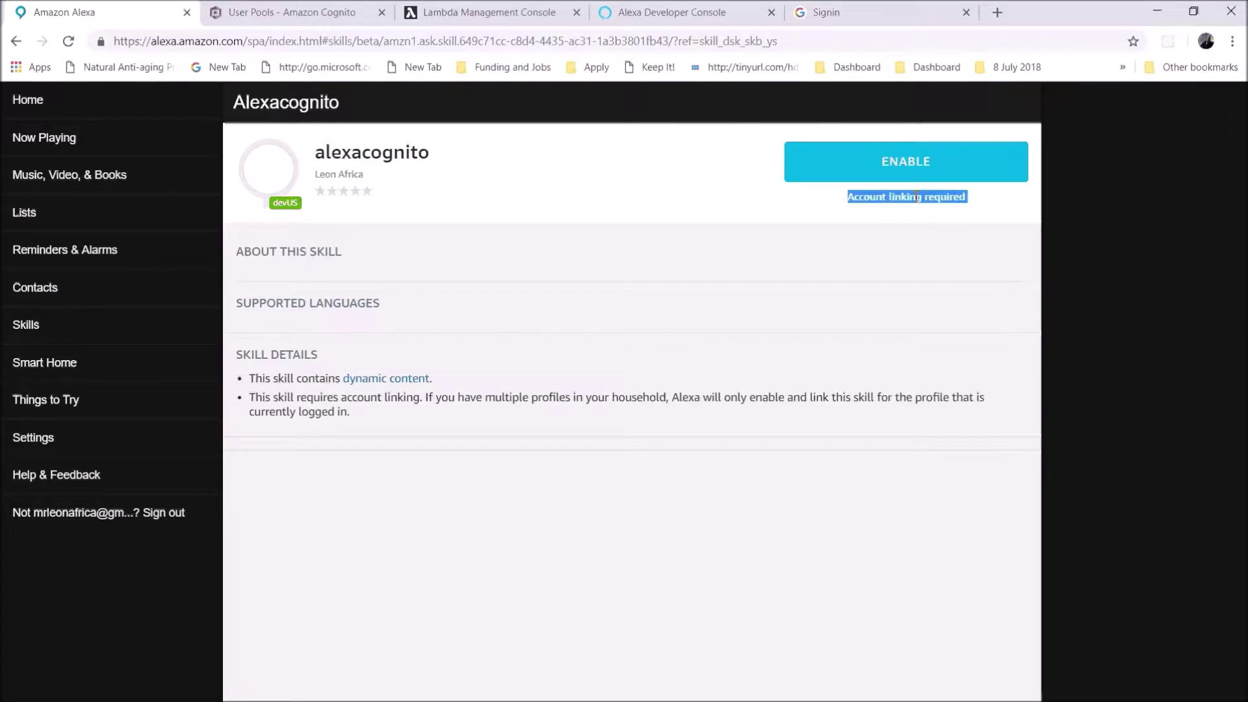
left_click(900, 162)
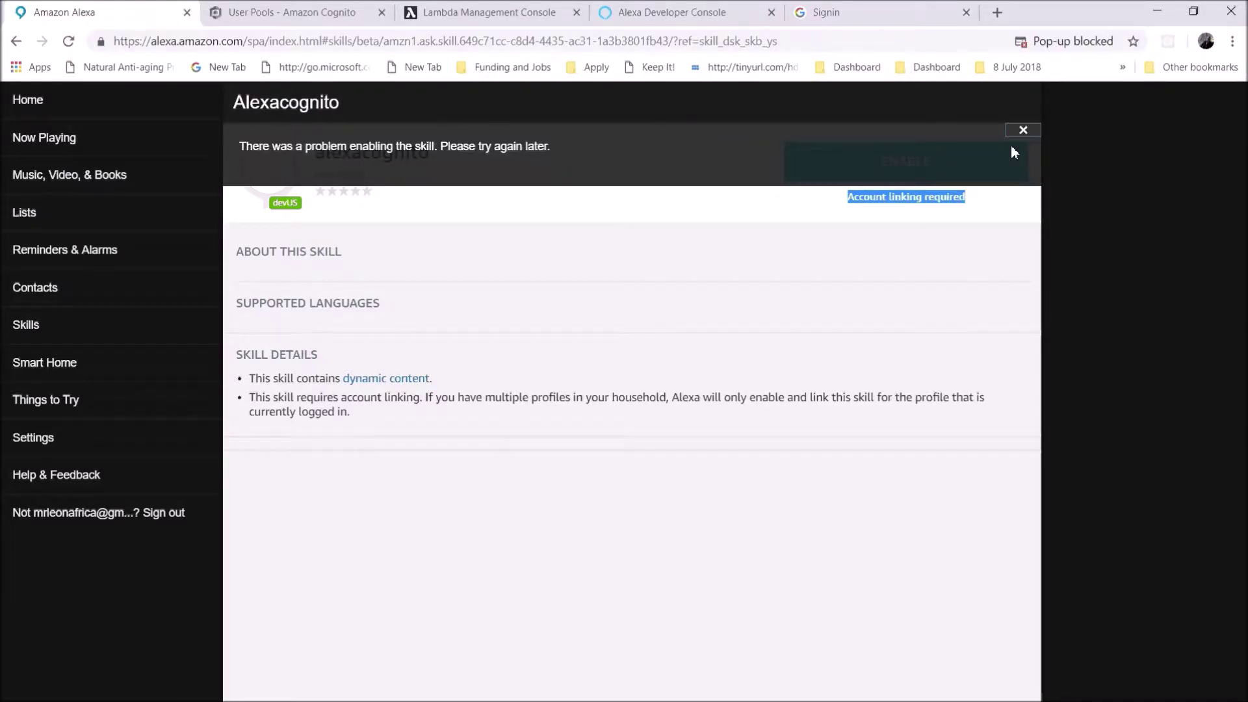
left_click(1023, 131)
left_click(965, 157)
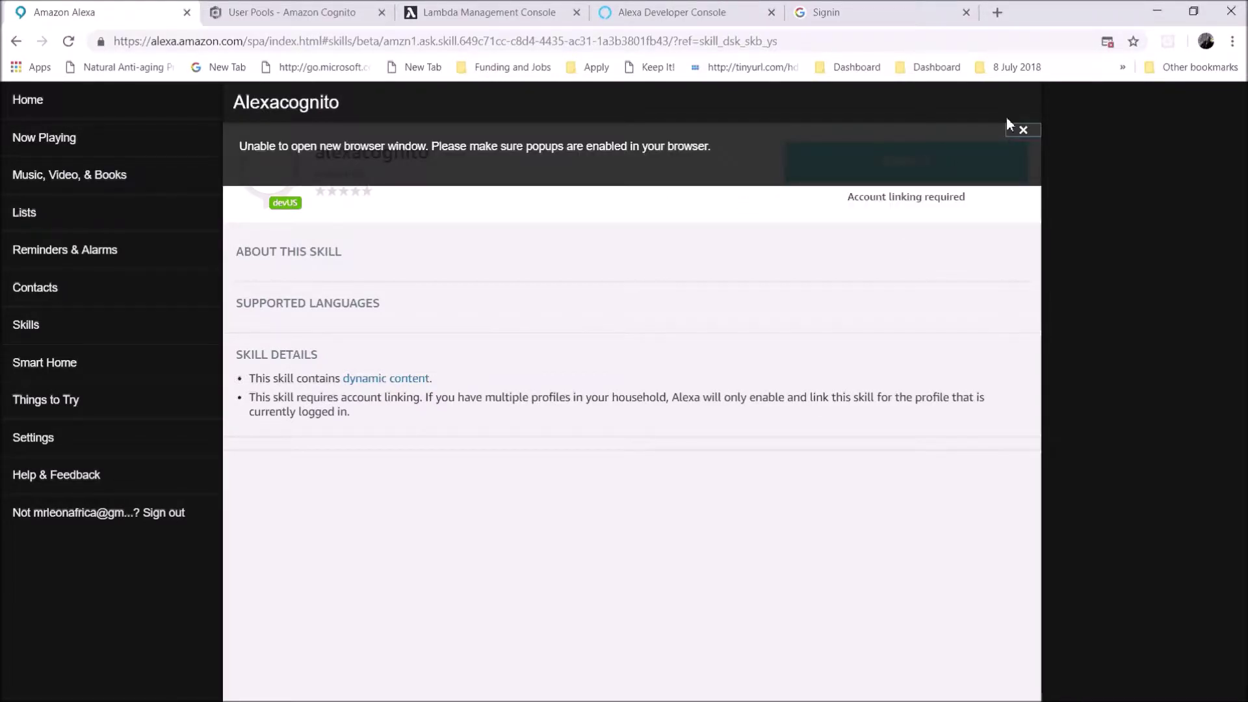
left_click(1022, 130)
left_click(1108, 41)
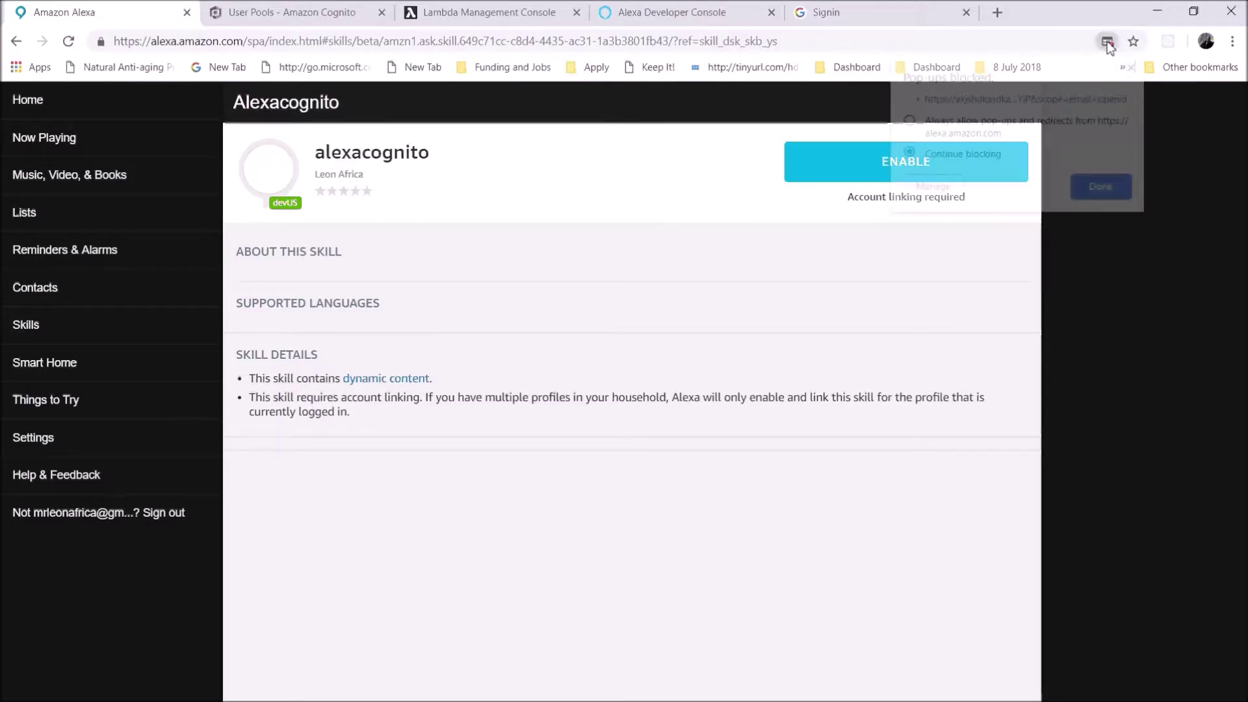
left_click(915, 124)
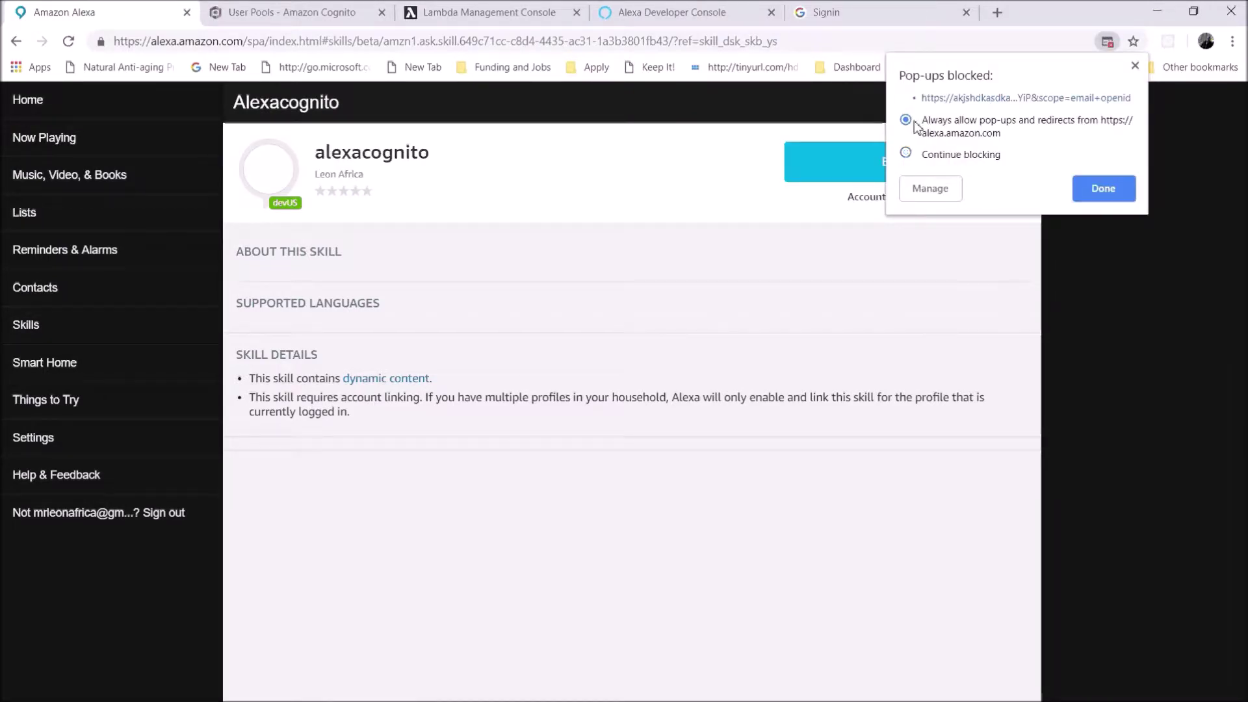
left_click(1103, 188)
- Try to enable the alexacognito skill again and view the error details on the sign-in page
left_click(905, 184)
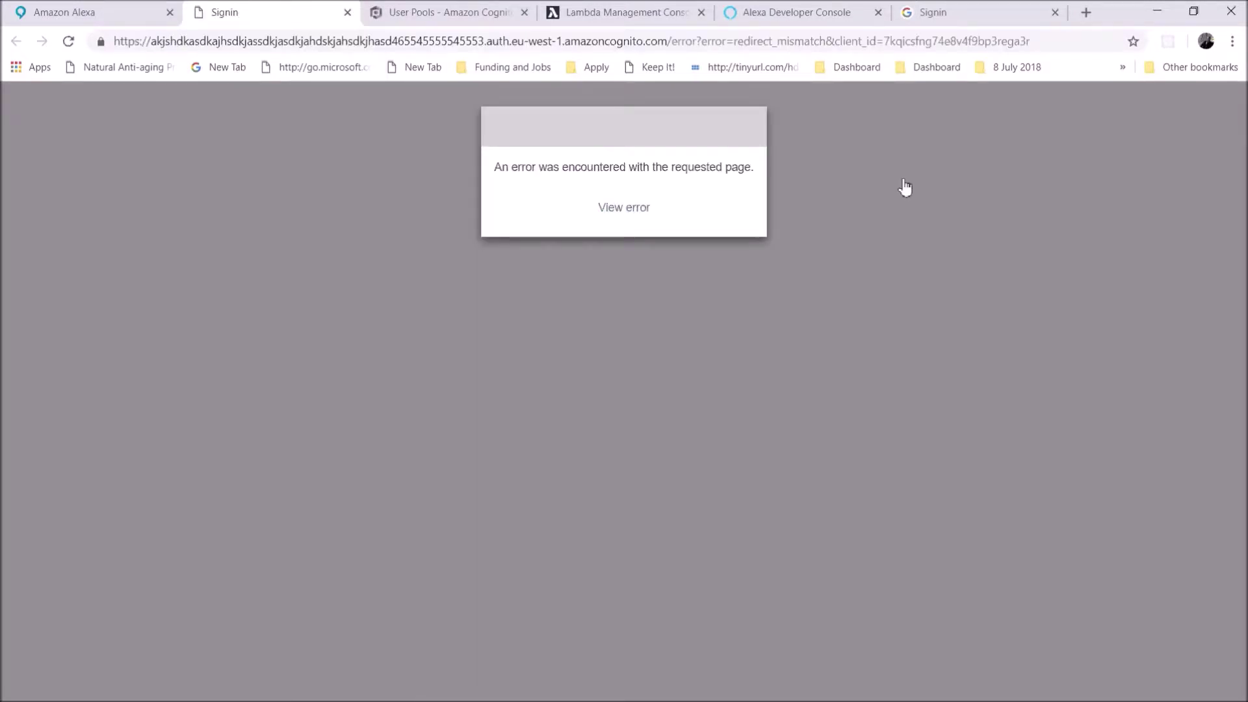
left_click(623, 207)
left_click_drag(588, 238, 733, 236)
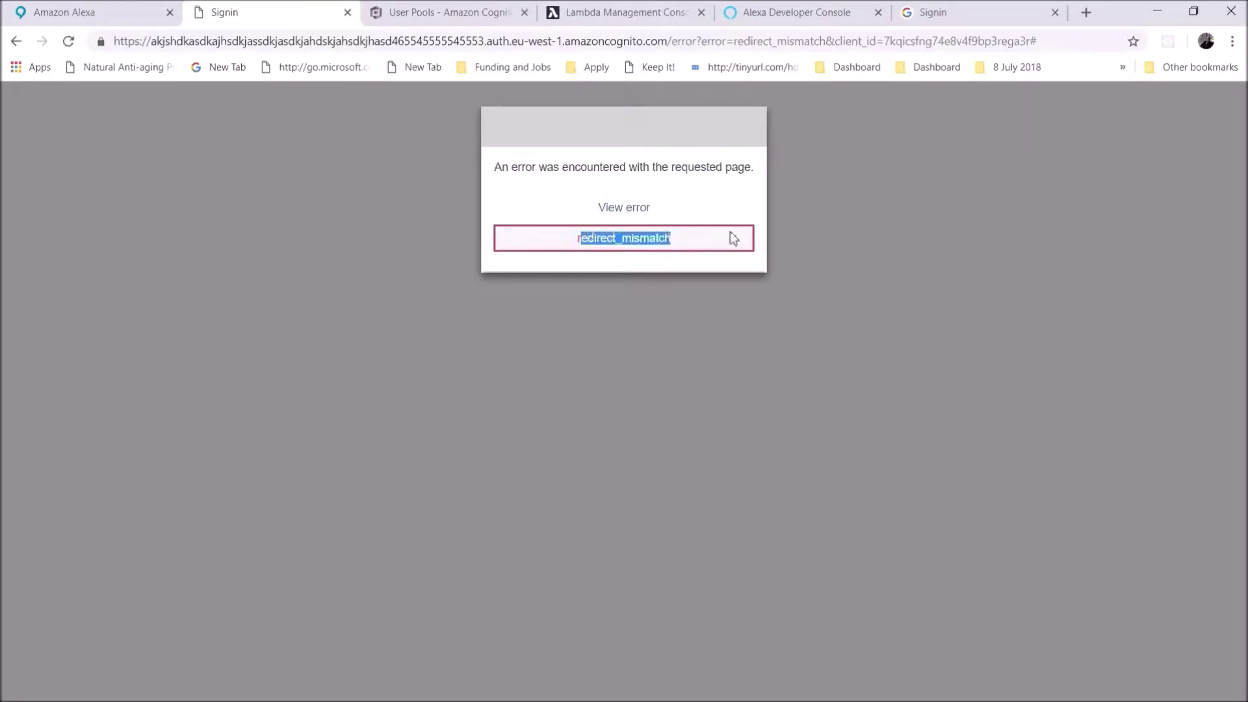
left_click(846, 238)
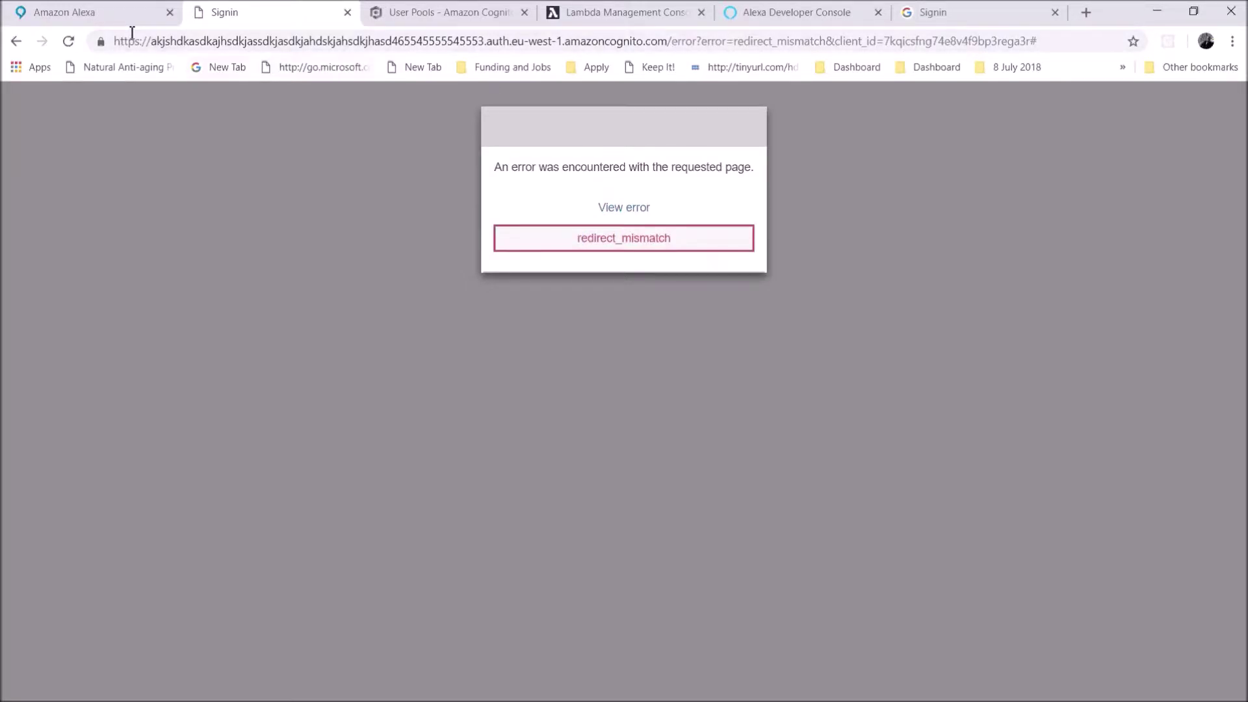
- Switch to the Cognito app client settings, replace the sign out URL with the copied pitangui.amazon.com redirect URL and save the changes
left_click(130, 13)
left_click(418, 13)
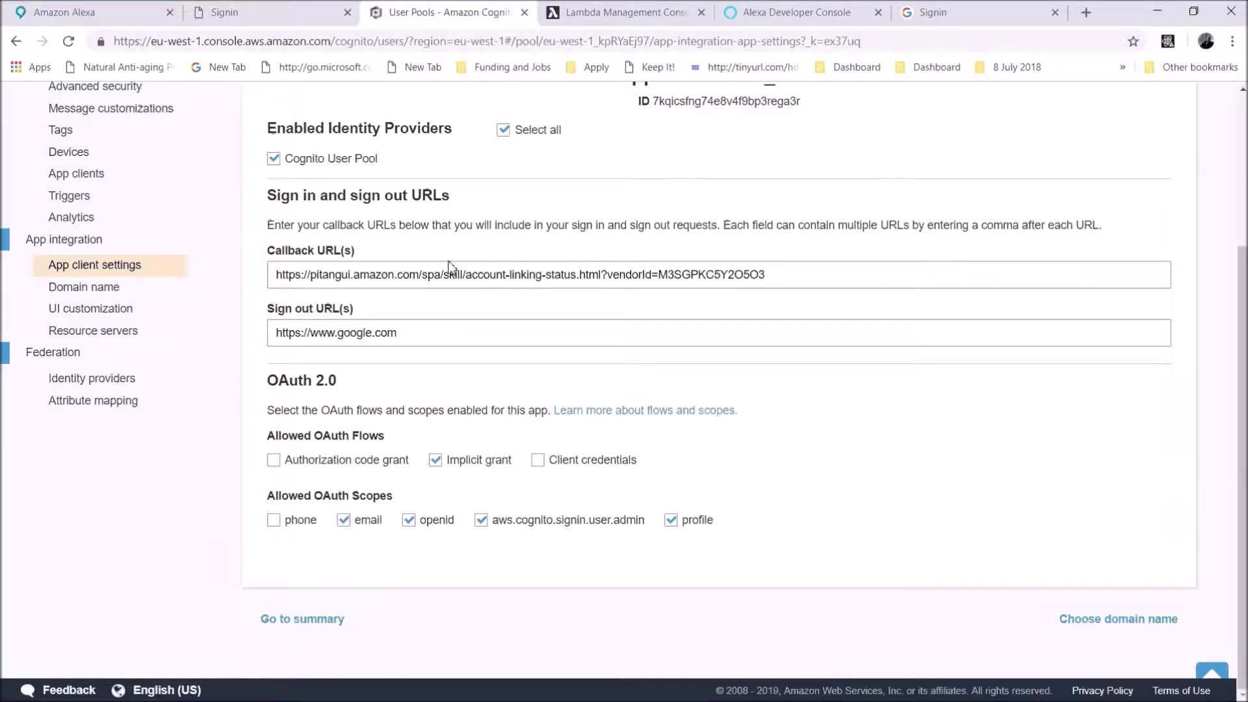
left_click(384, 341)
key("ctrl+a")
right_click(384, 341)
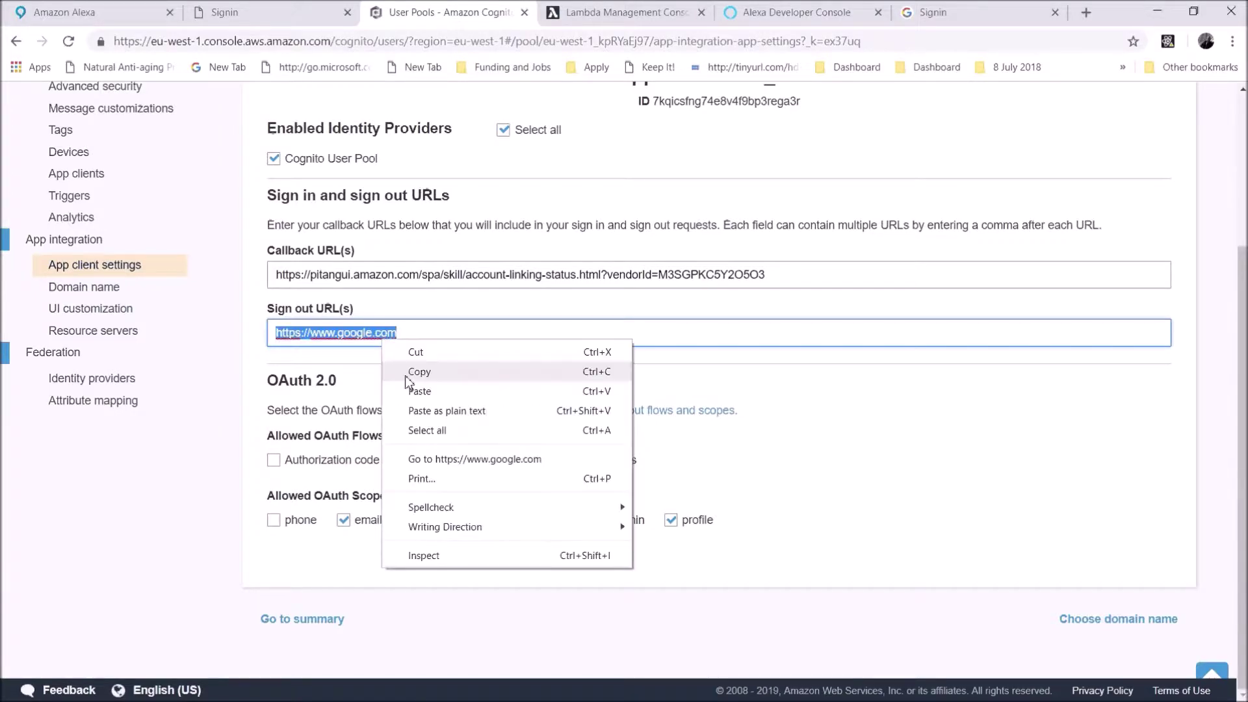
left_click(420, 392)
left_click(1118, 597)
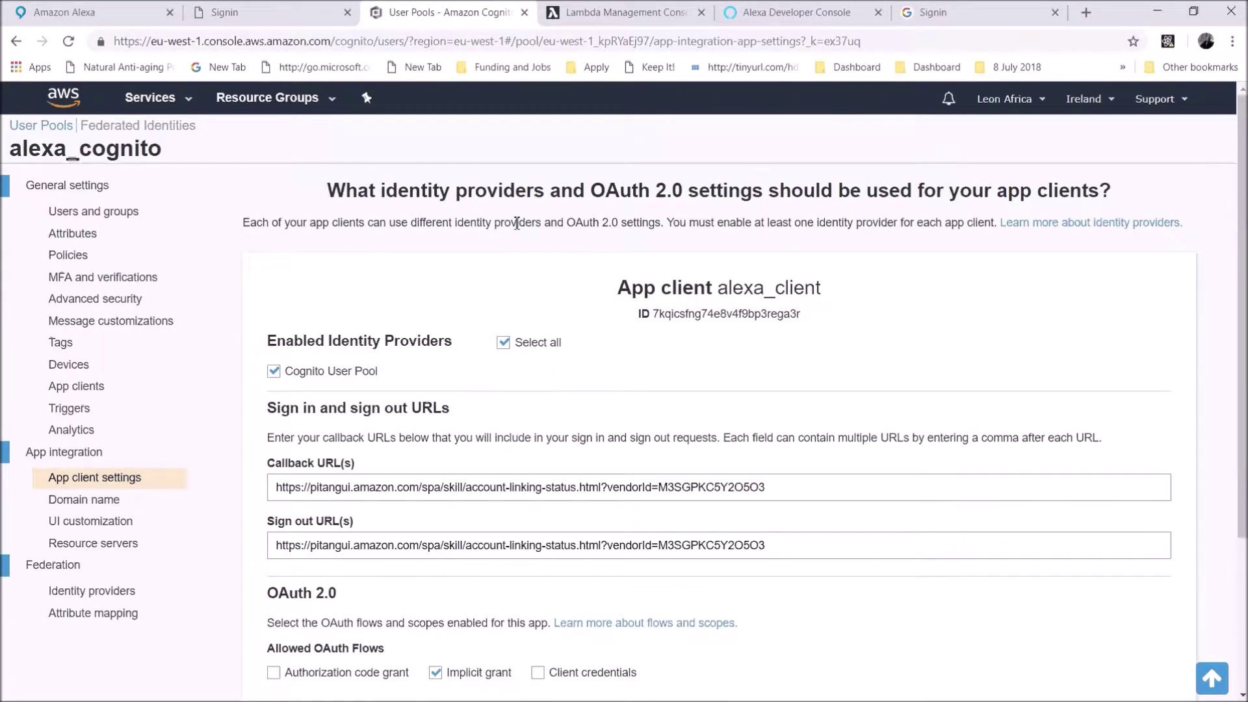
- Close the sign-in error page and disable the alexacognito skill in Amazon Alexa
left_click(325, 11)
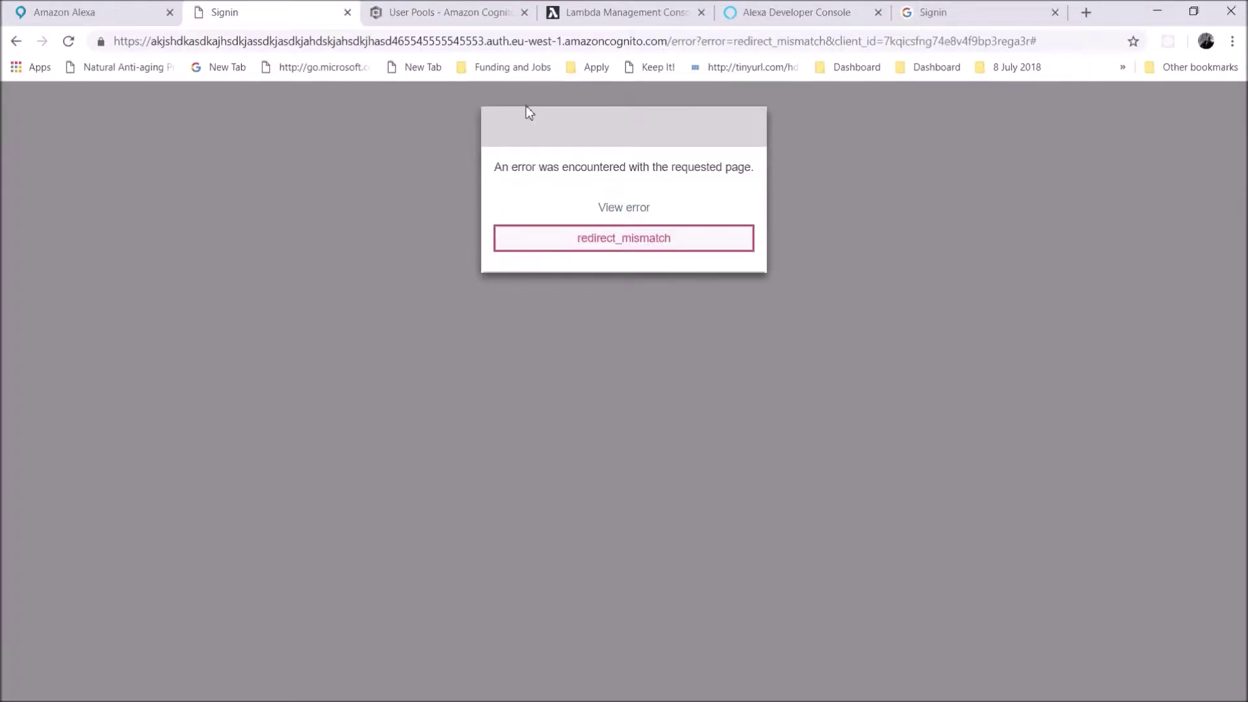
left_click(460, 12)
scroll(585, 331, "down", 5)
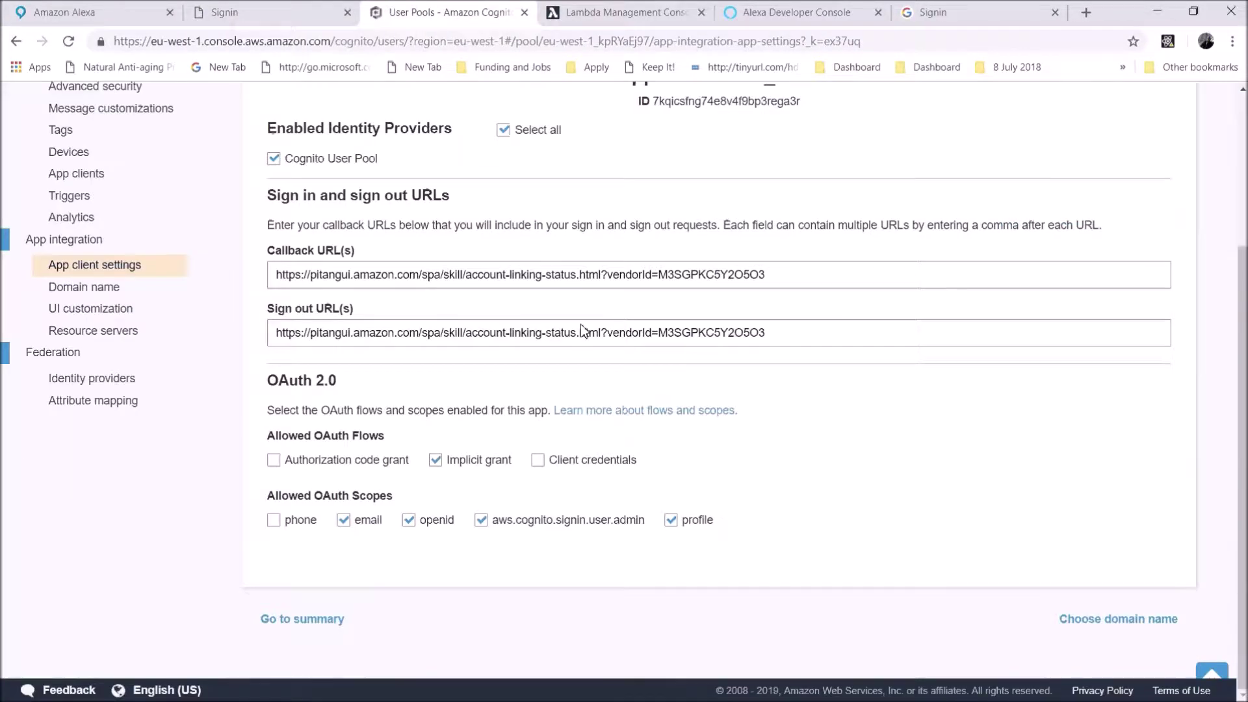
scroll(937, 554, "up", 5)
left_click(302, 8)
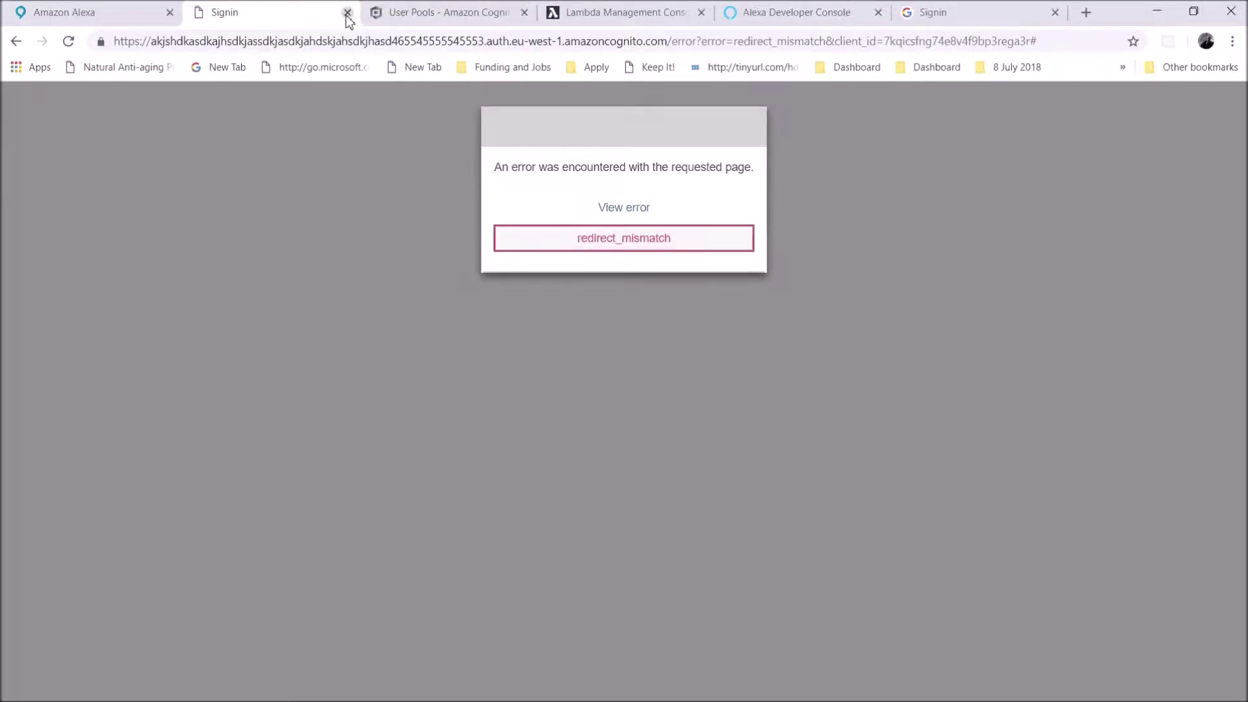
left_click(348, 12)
left_click(117, 12)
left_click(900, 175)
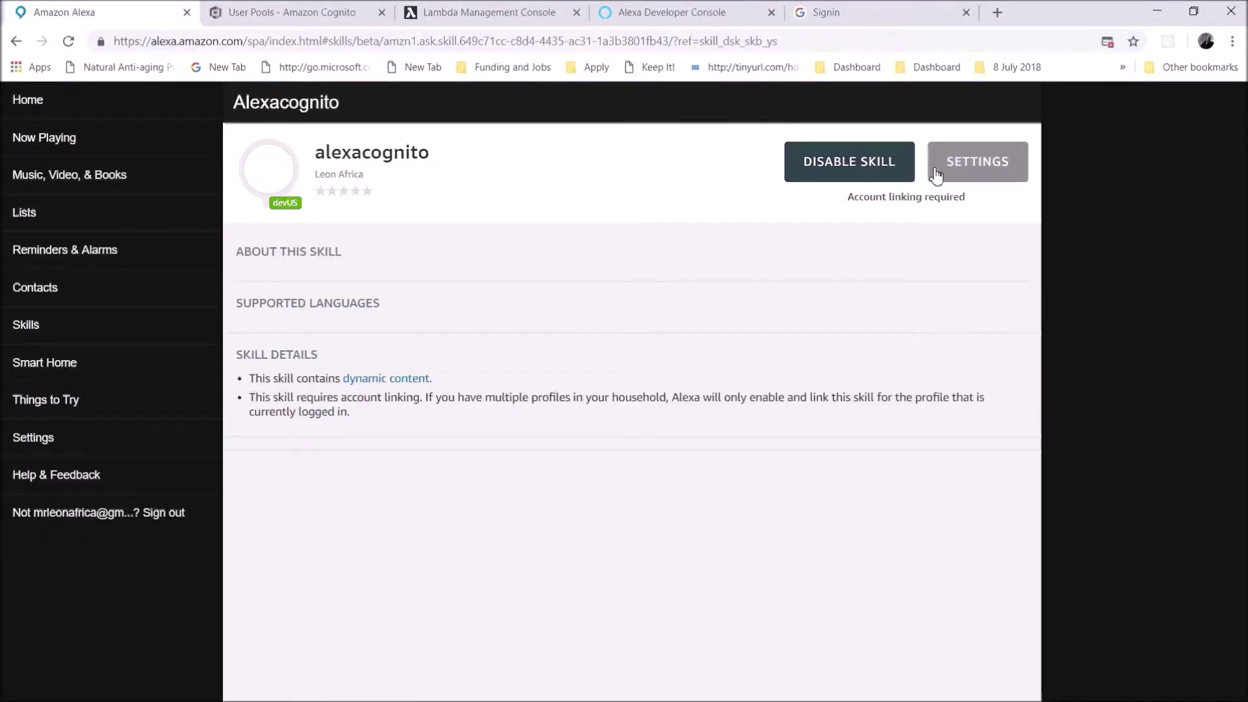
- Compare the callback URL and sign out URL in the Cognito app client settings
left_click(287, 12)
scroll(317, 276, "down", 3)
left_click(281, 275)
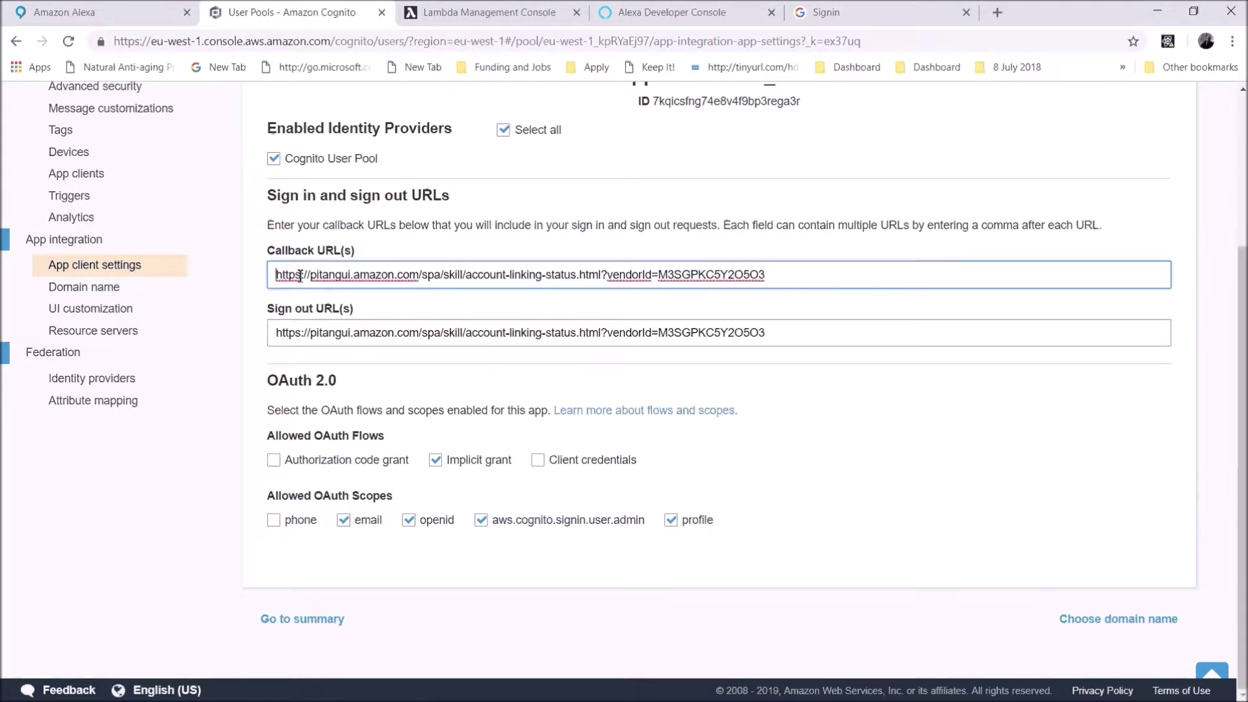
key("ctrl+a")
left_click_drag(766, 333, 270, 329)
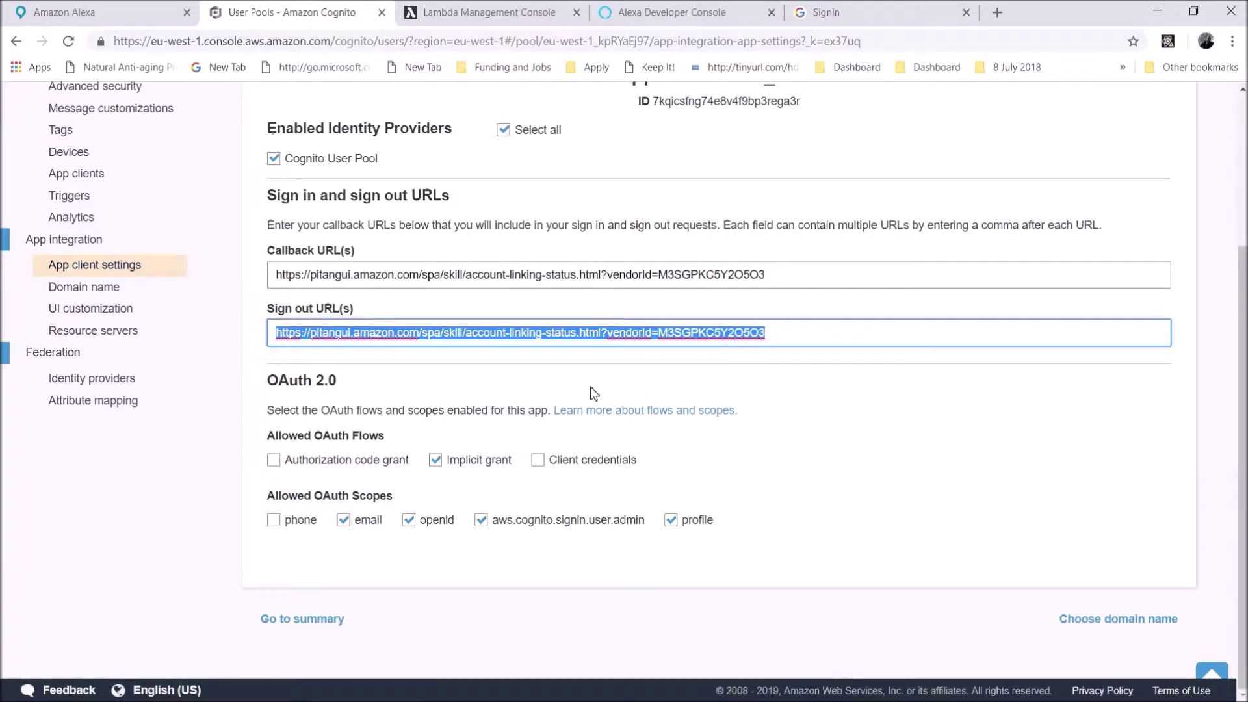
left_click(624, 340)
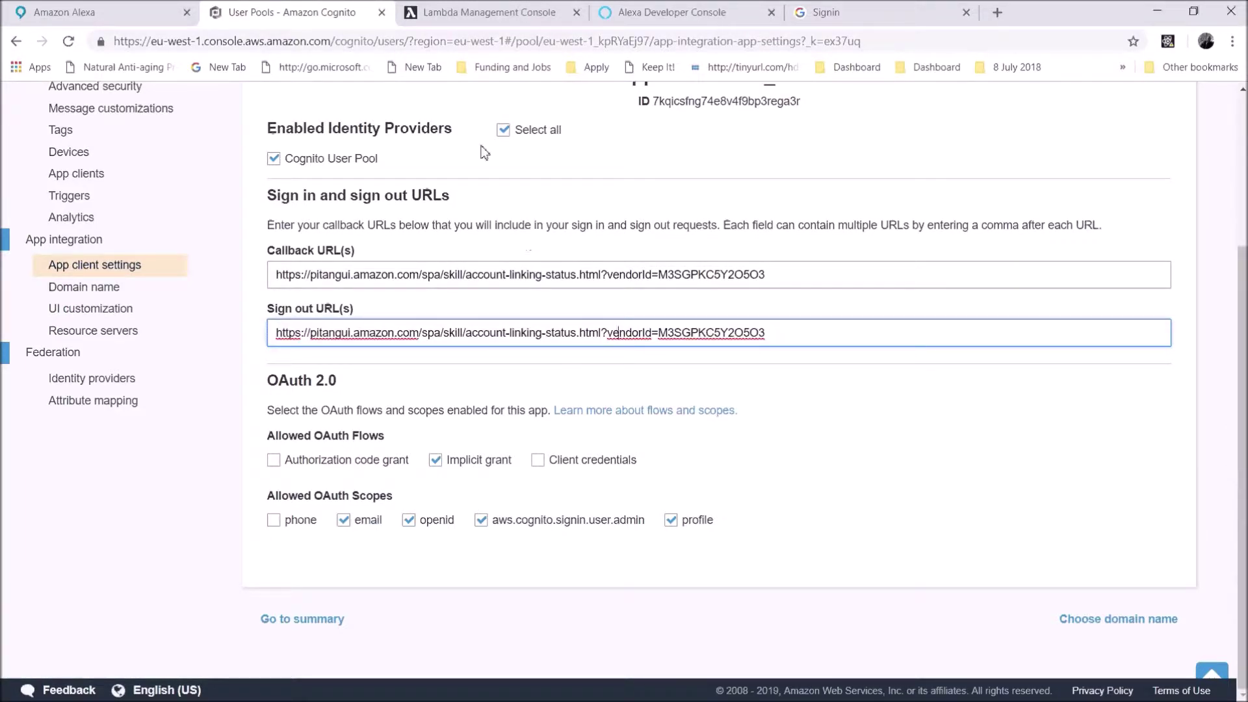
scroll(715, 268, "up", 3)
scroll(715, 268, "up", 1)
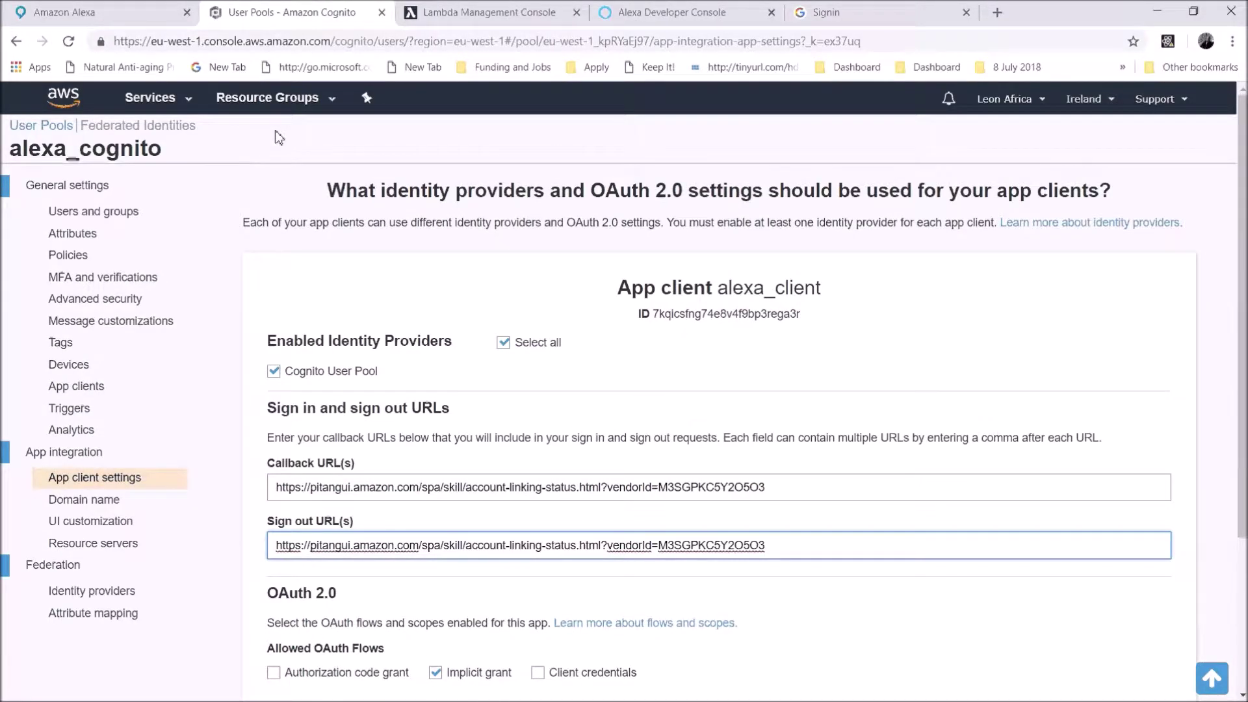
- Check the user pool's domain in the app integration overview and the alexa_client callback URL
left_click(97, 453)
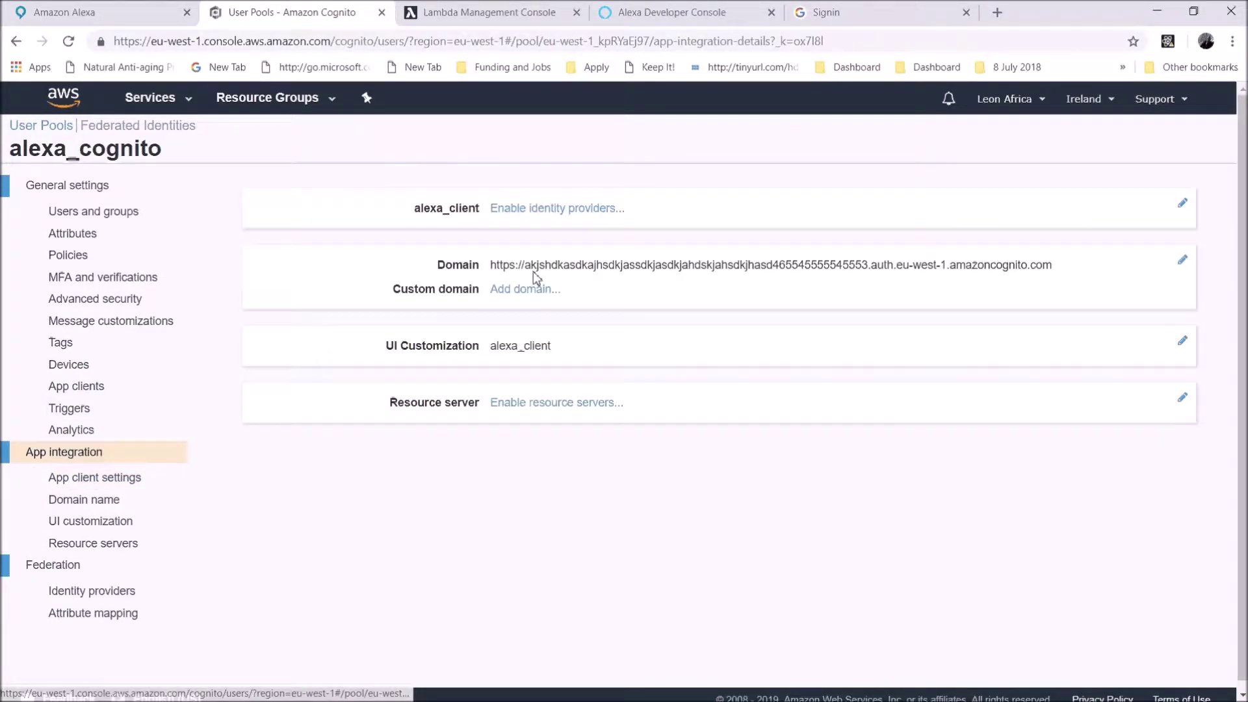
left_click_drag(487, 267, 1056, 268)
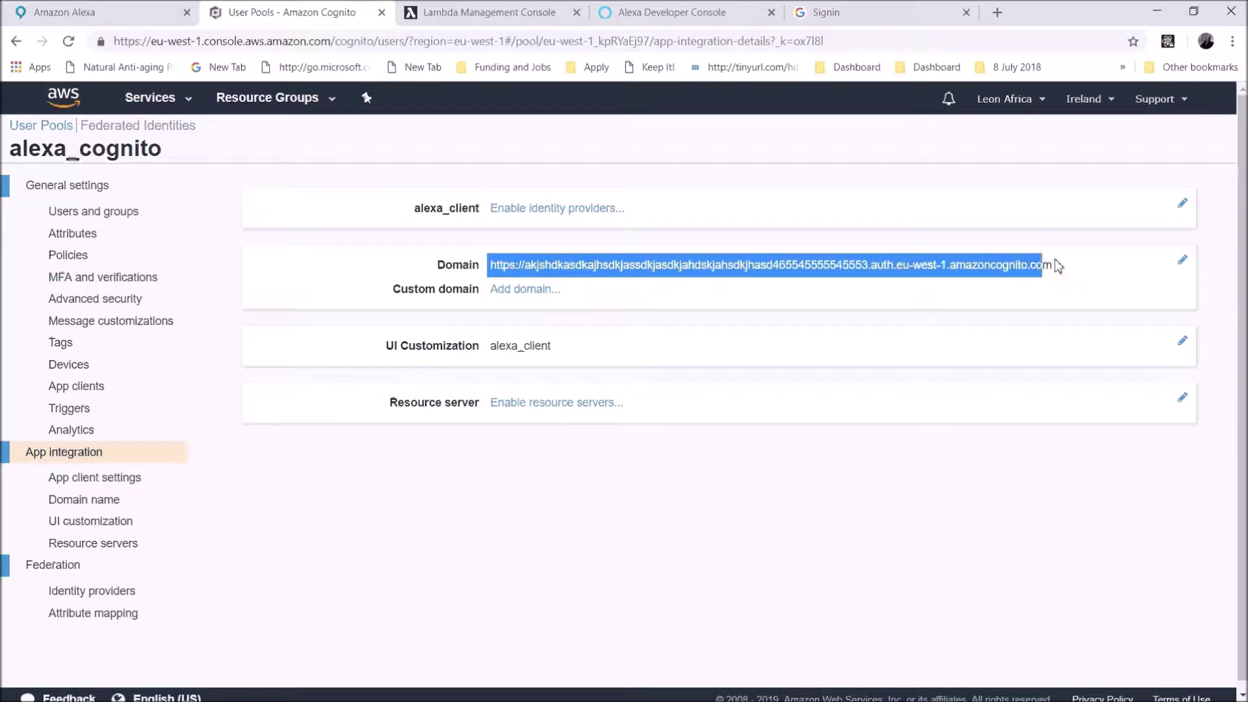
left_click(1058, 267)
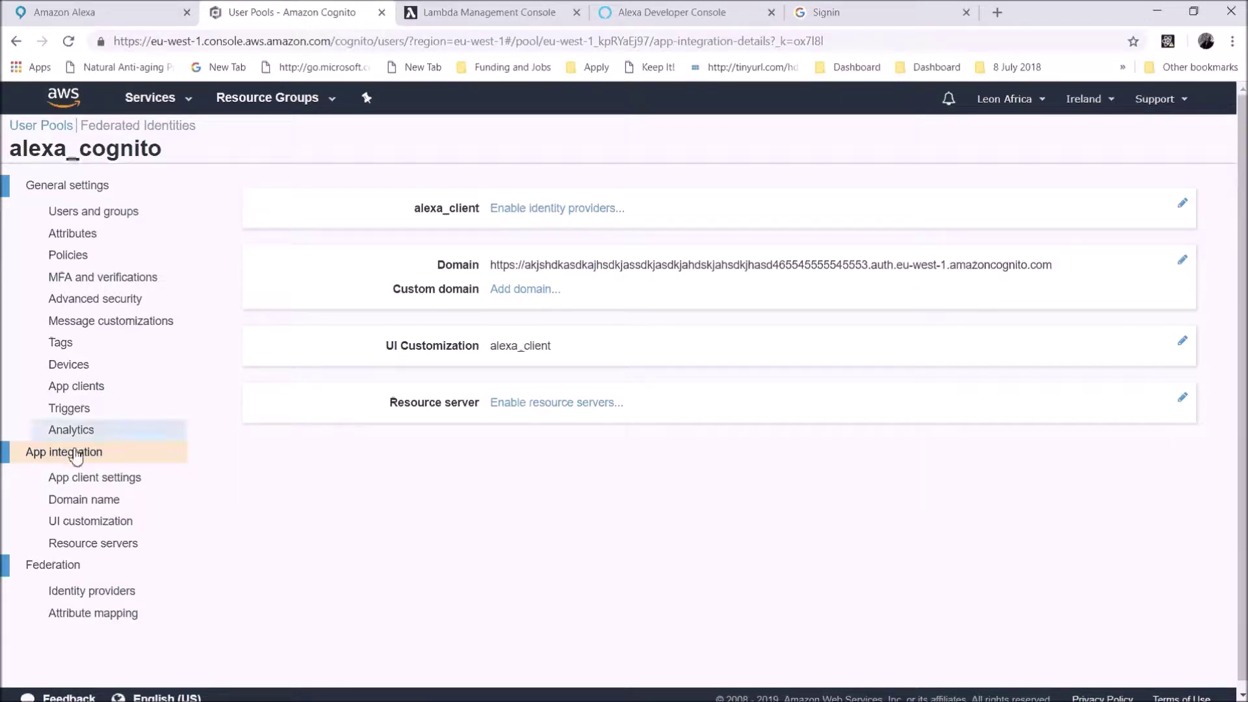
left_click(85, 478)
triple_click(441, 488)
left_click(441, 488)
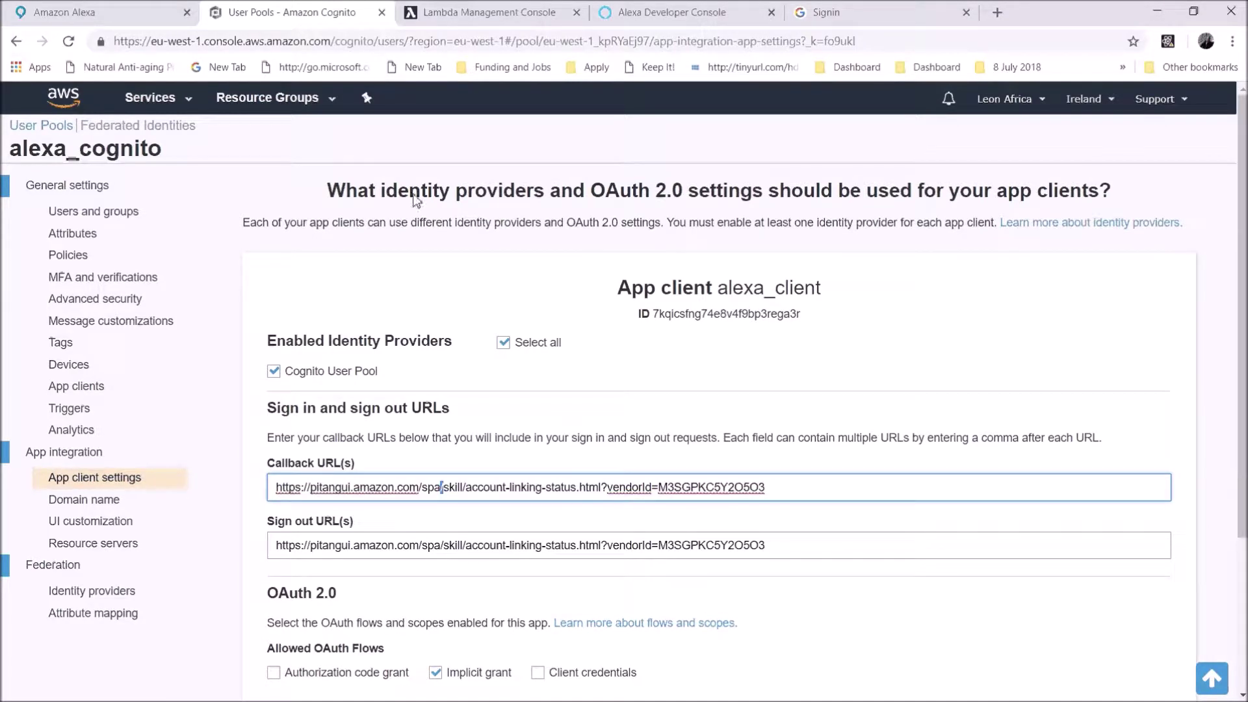
- Return to Amazon Alexa and retry enabling the alexacognito skill
left_click(137, 14)
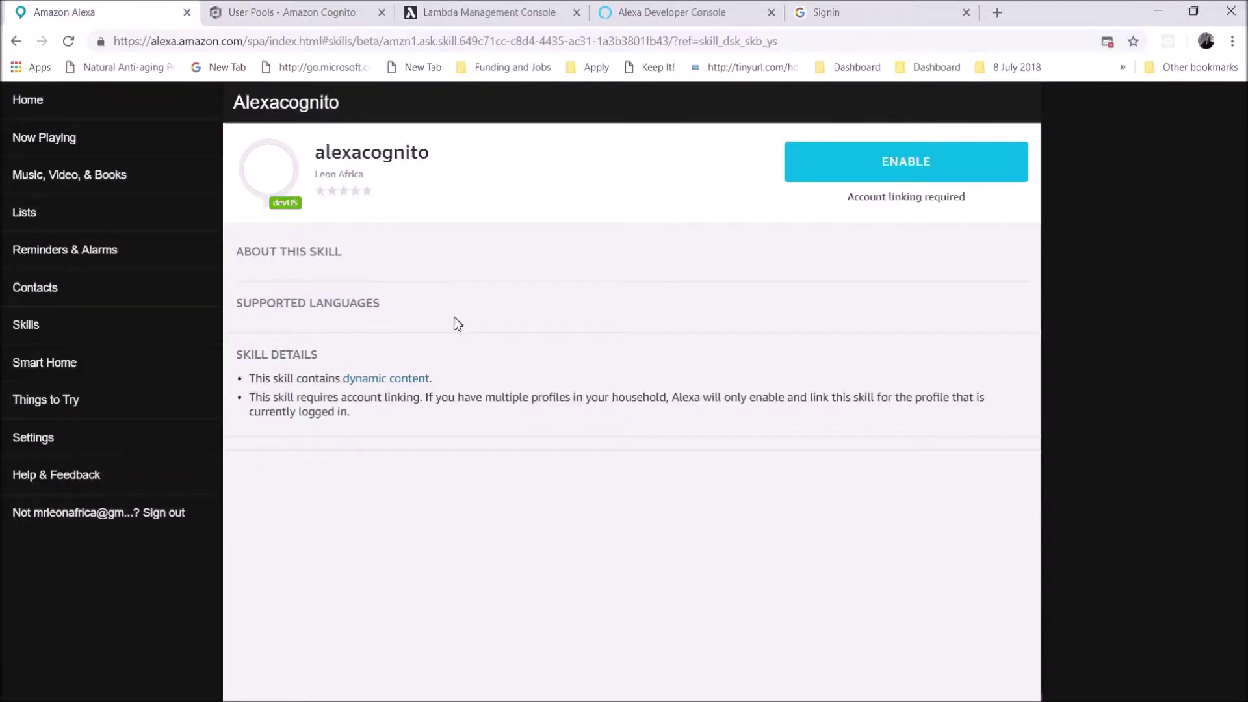
left_click(867, 175)
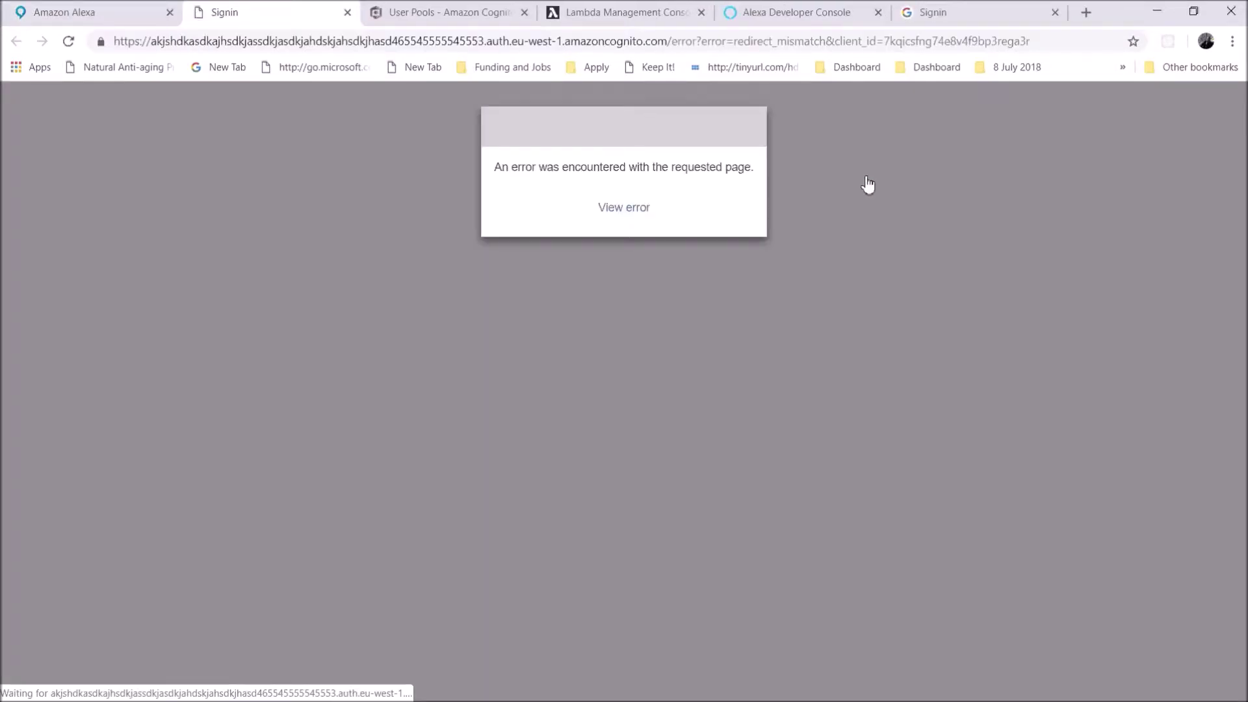
- Inspect the sign-in error page with the developer tools and record its network requests on reload with Preserve log enabled
right_click(682, 298)
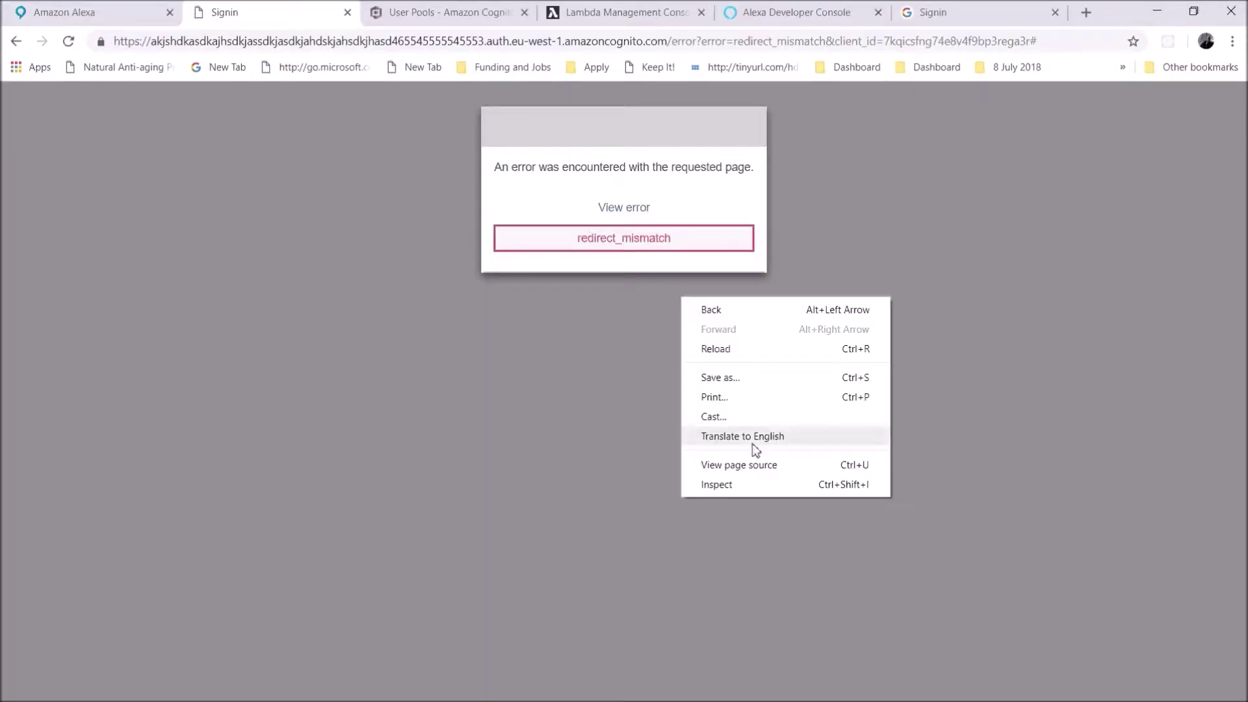
left_click(743, 489)
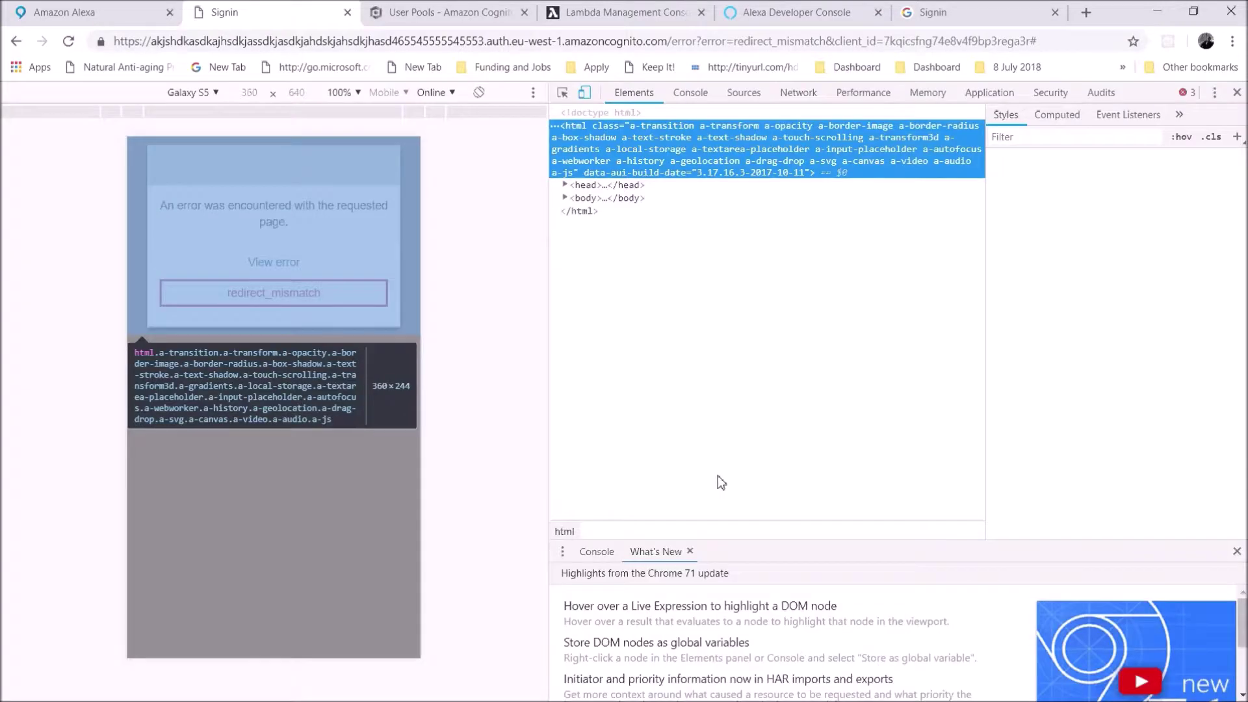
left_click(696, 95)
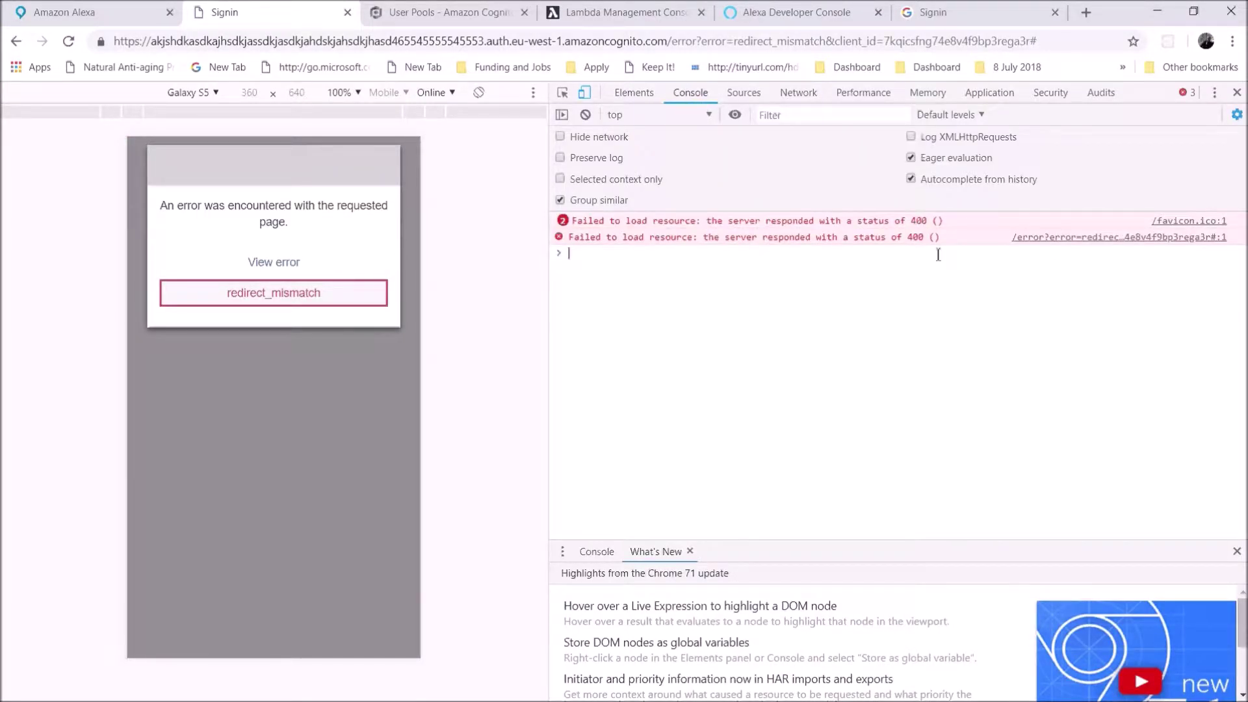
left_click(798, 92)
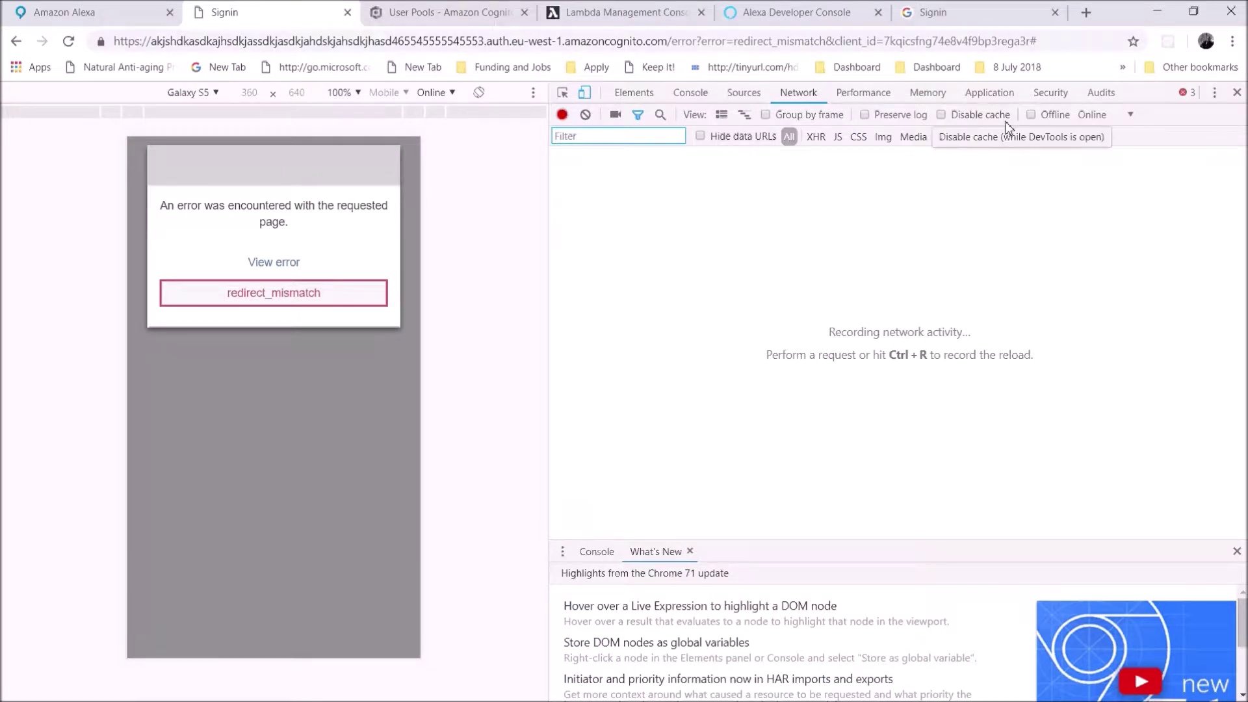
left_click(865, 115)
left_click(68, 41)
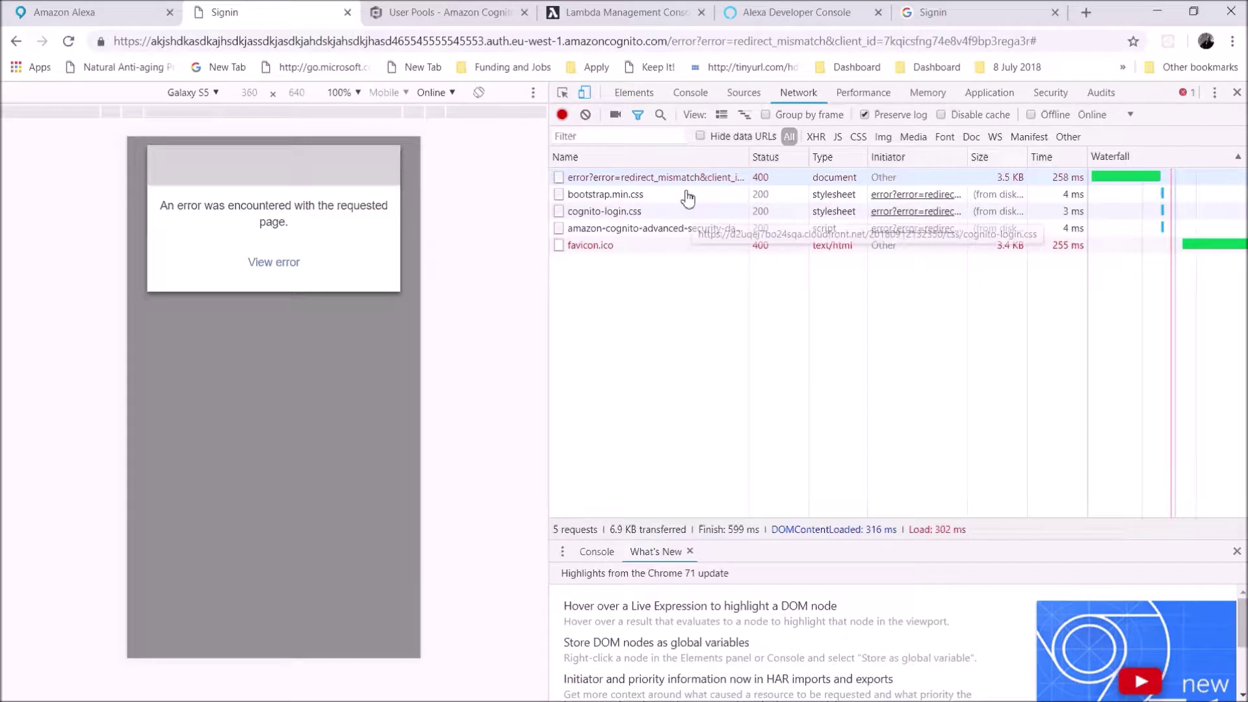
- Examine the error request's headers, the page's sources and the redirect parameters in the error page address
left_click(618, 179)
left_click_drag(1127, 218, 1202, 217)
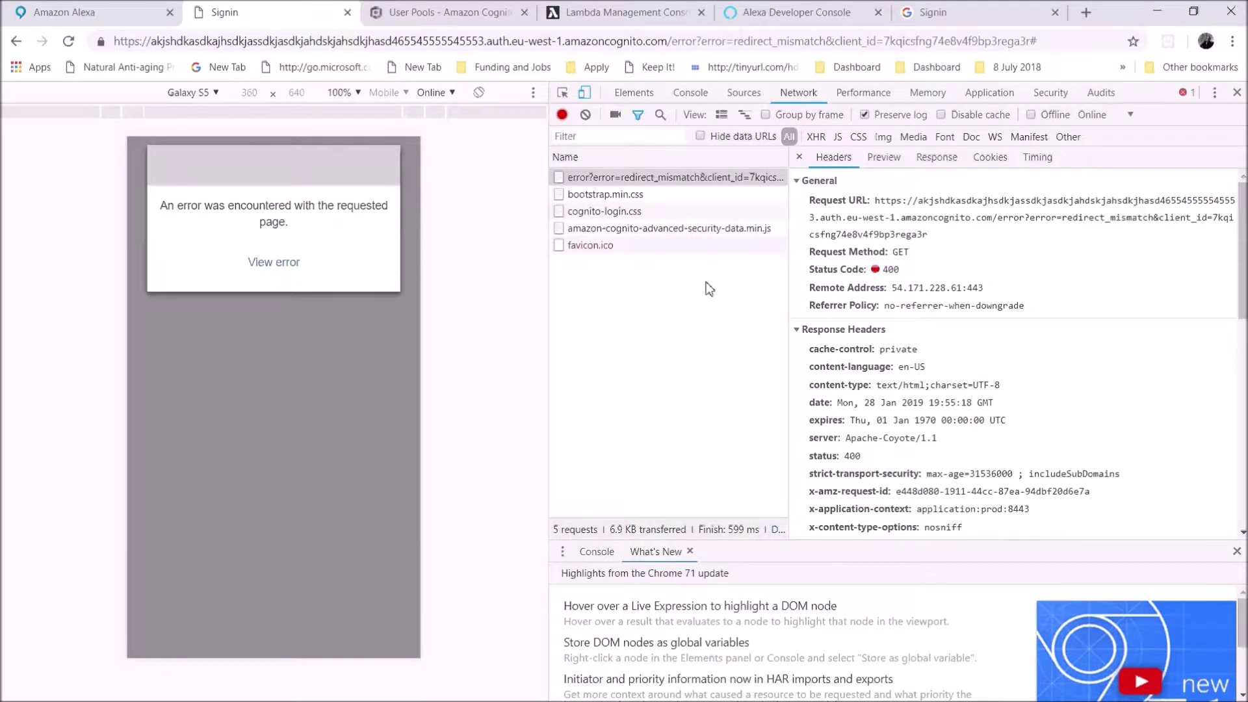
left_click(757, 96)
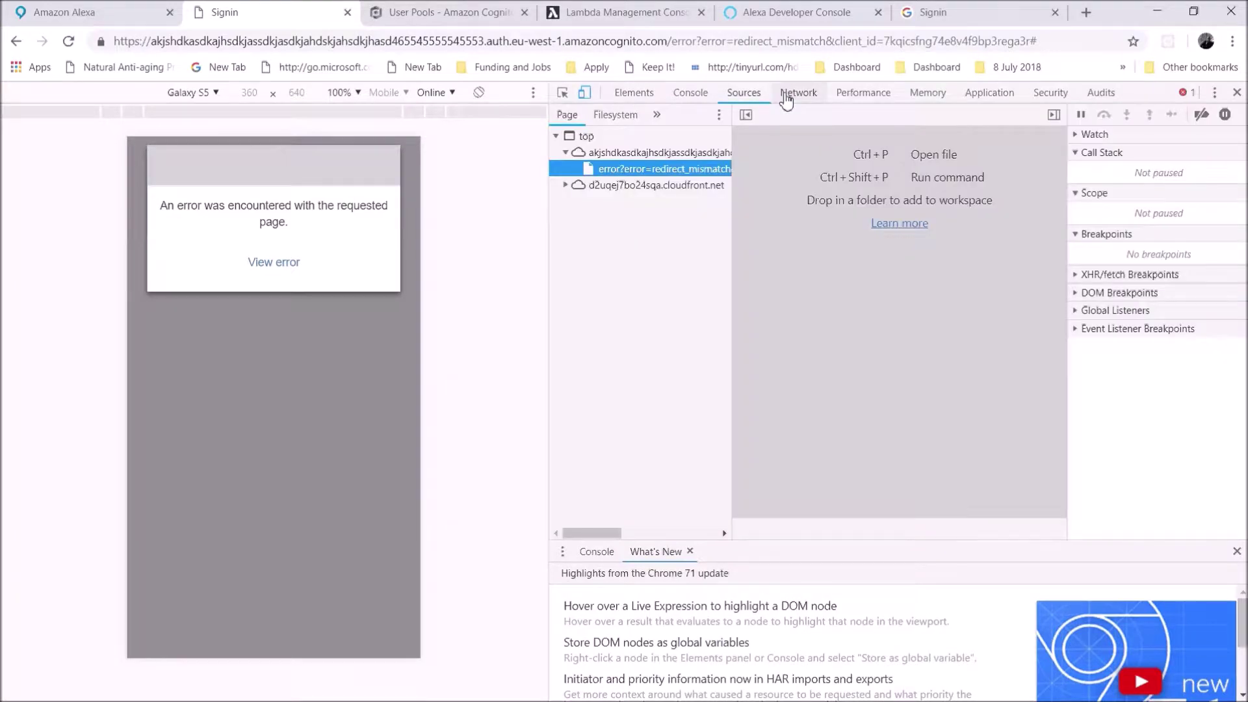
left_click(707, 155)
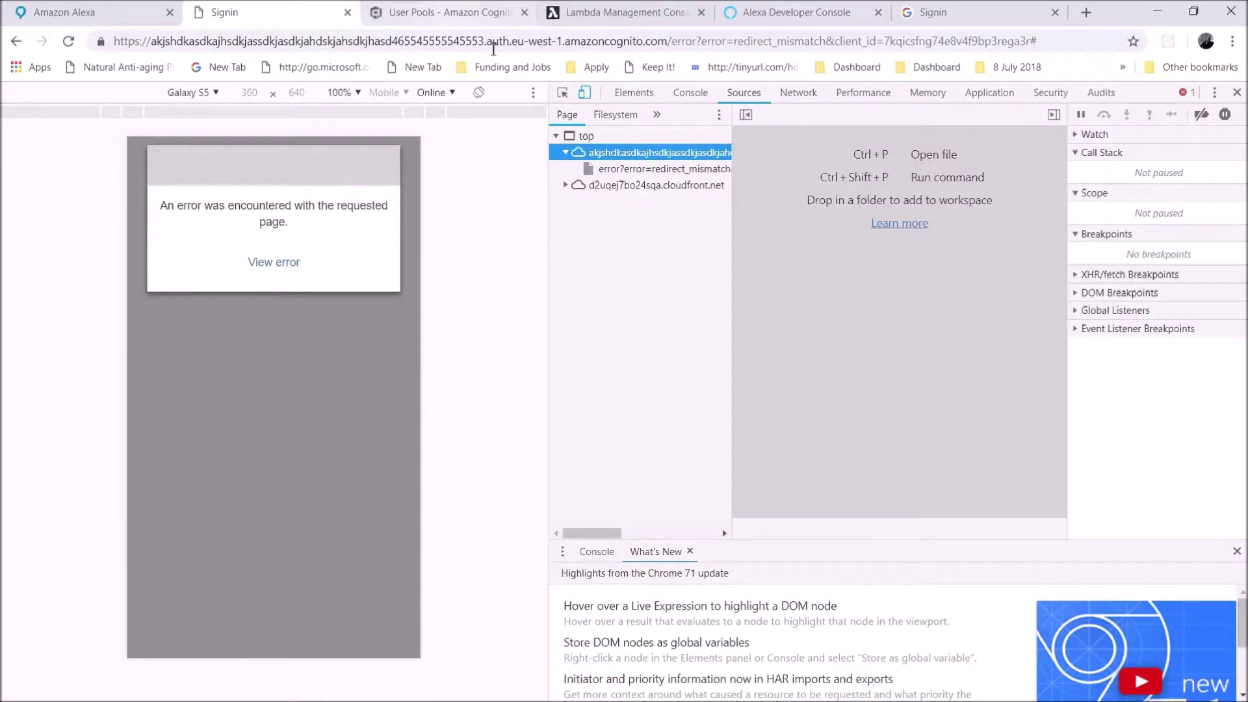
left_click_drag(543, 41, 1037, 41)
left_click(353, 41)
- Close the error page, disable the alexacognito skill and try enabling it again, viewing the error detail
left_click(347, 12)
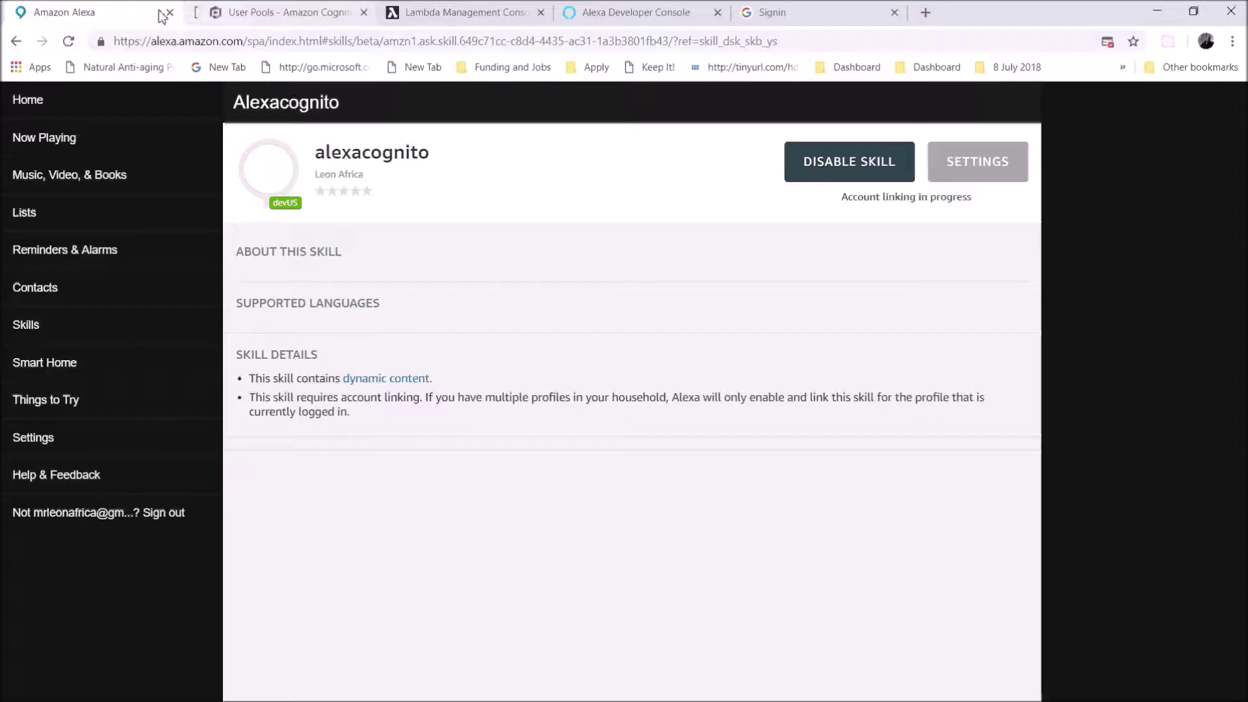
left_click(865, 168)
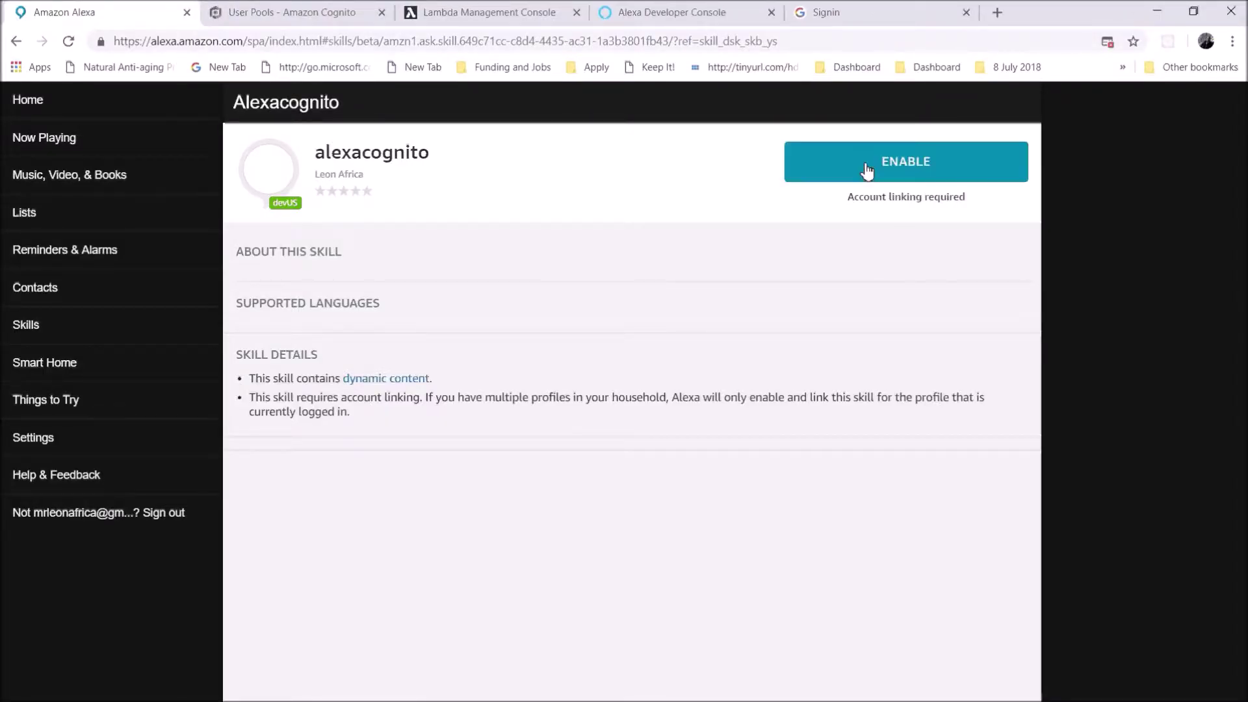
left_click(885, 179)
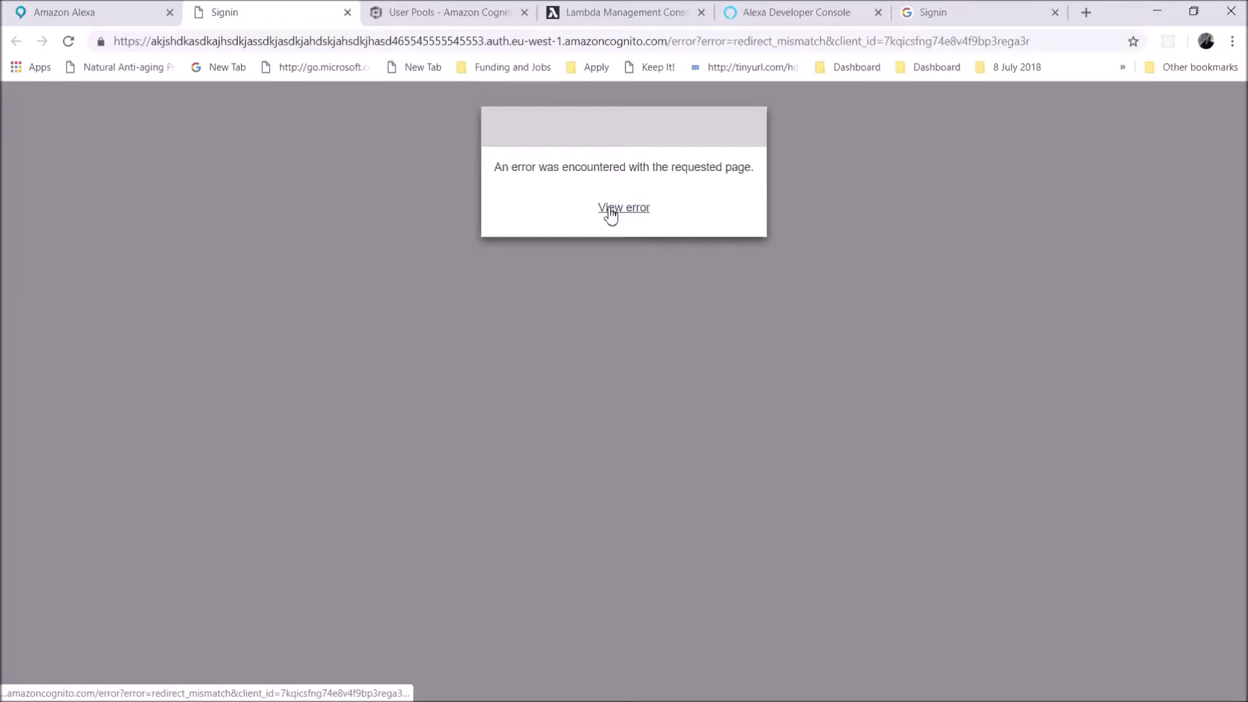
left_click(610, 210)
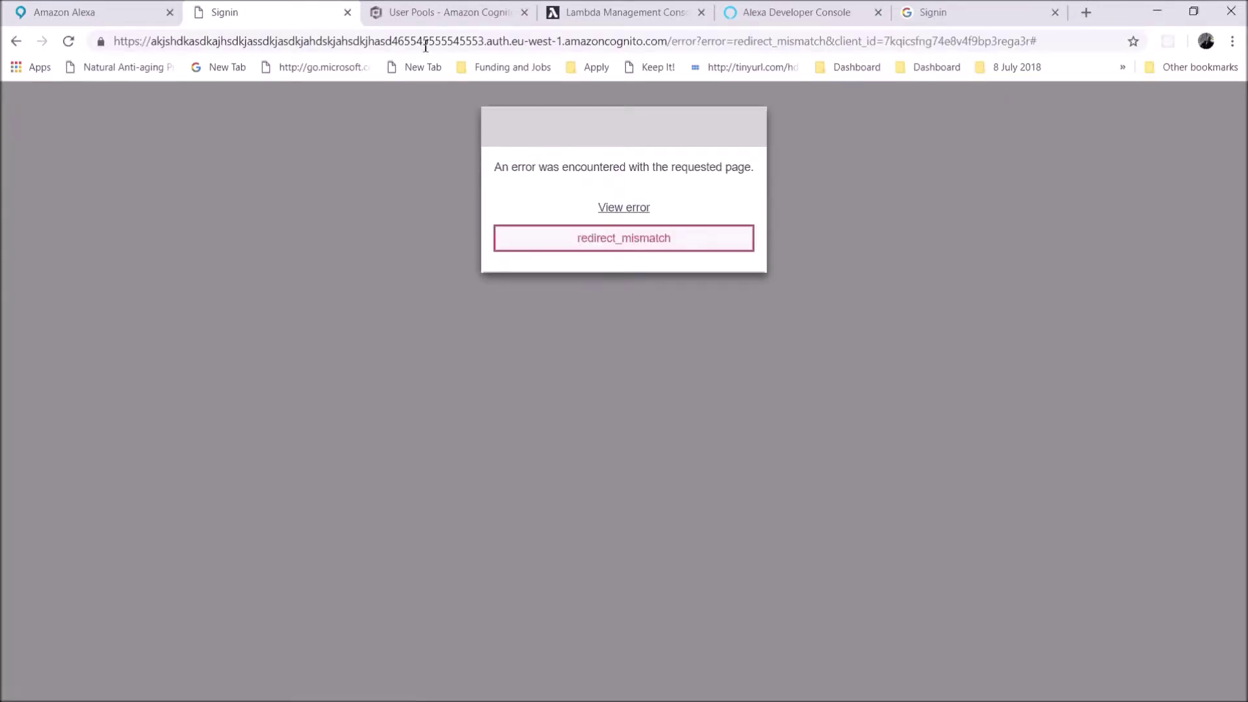
- Close the error page and open the alexacognito skill's account linking settings in the Alexa Developer Console
left_click(348, 12)
left_click(657, 12)
scroll(607, 345, "up", 1)
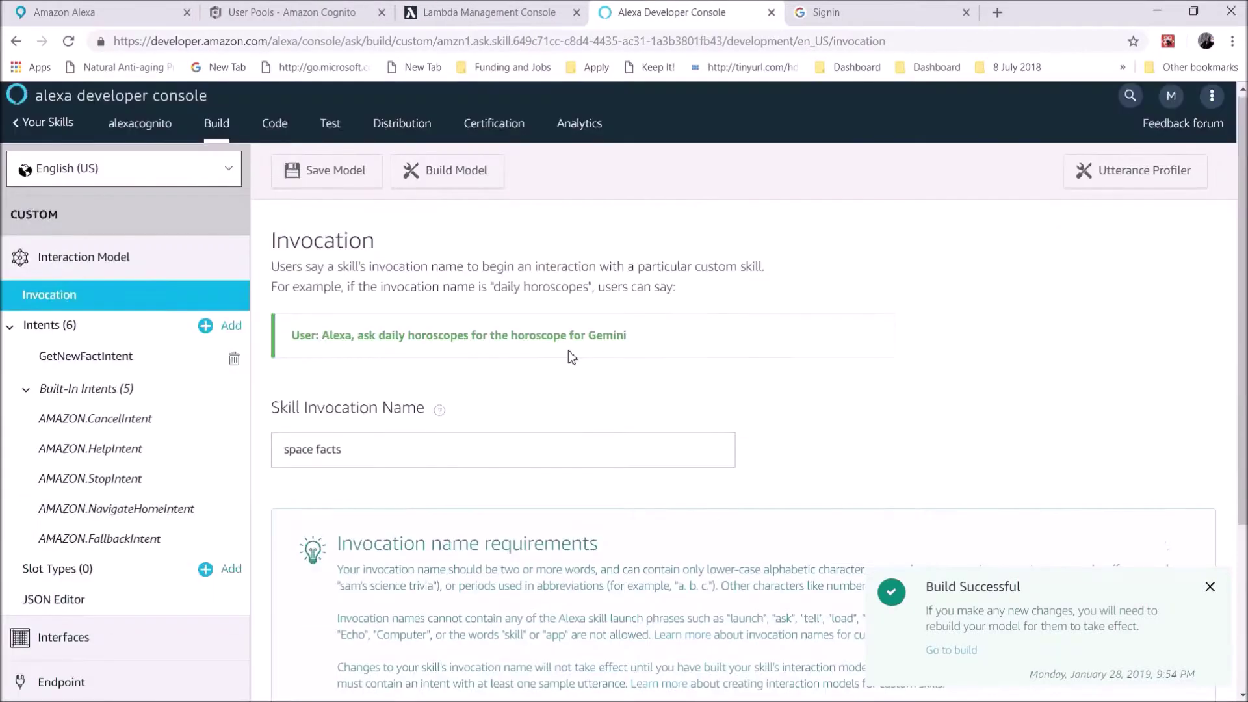
scroll(108, 612, "down", 3)
left_click(103, 621)
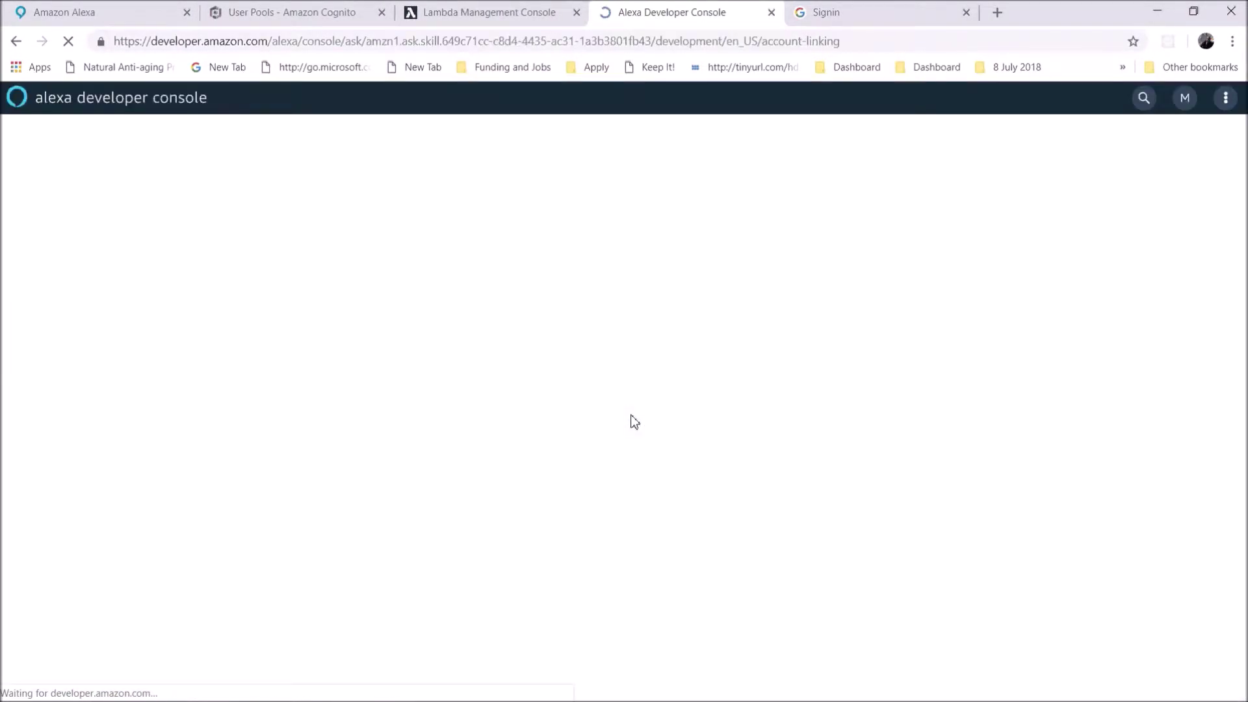
scroll(921, 481, "down", 1)
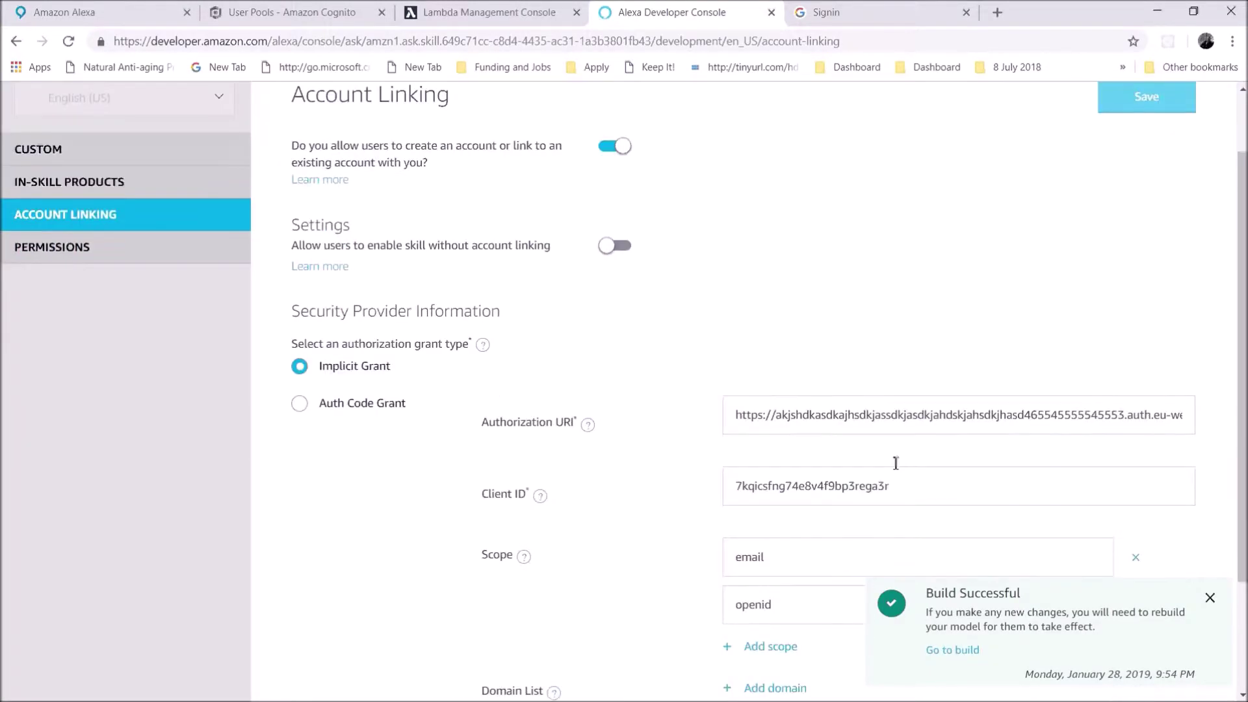
- Read through the full Authorization URI, checking its client_id, redirect_uri and response_type parameters
left_click(983, 417)
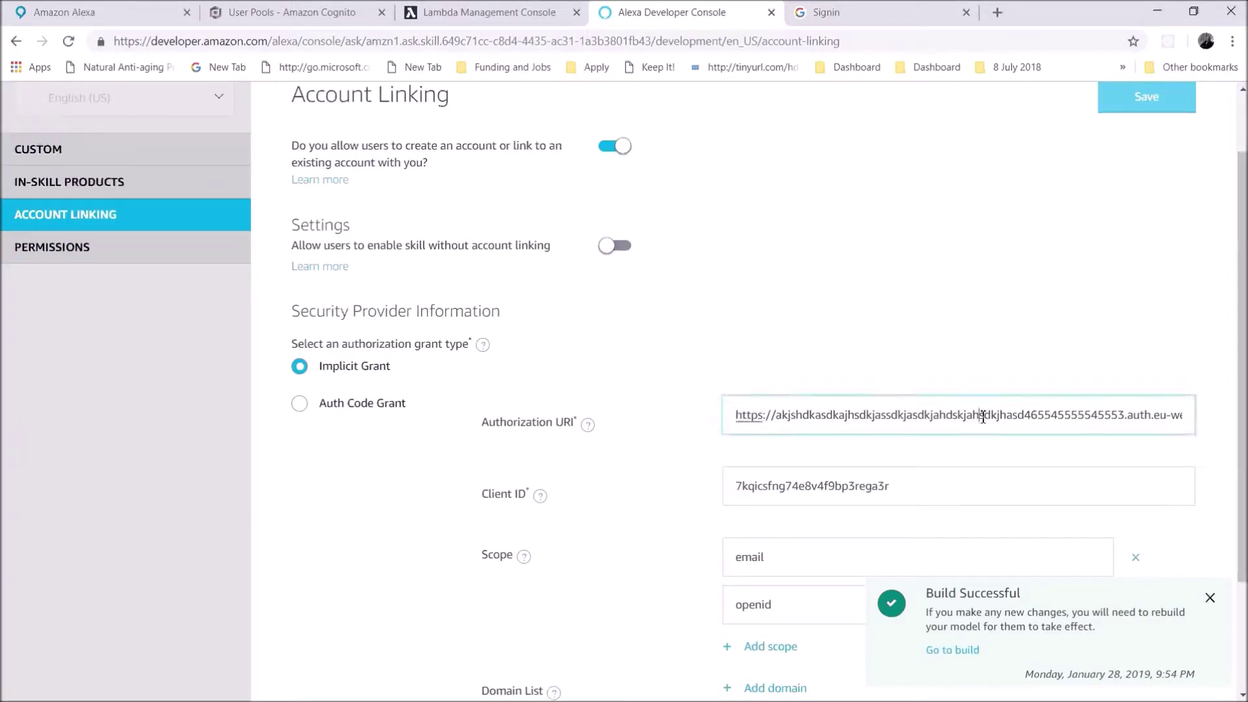
key("Right")
key("Right")
key("Right")
key("Right")
key("Right")
key("Right")
key("Right")
key("Right")
key("Right")
key("Right")
key("Right")
key("Right")
key("Right")
key("Right")
key("Right")
key("Right")
key("Right")
key("Right")
key("Right")
key("Right")
key("Right")
key("Right")
key("Right")
key("Right")
key("Right")
key("Right")
key("Right")
key("Right")
key("Right")
key("Right")
key("Right")
key("Right")
key("Right")
key("Right")
key("Right")
key("Right")
key("Right")
key("Right")
key("Right")
key("Right")
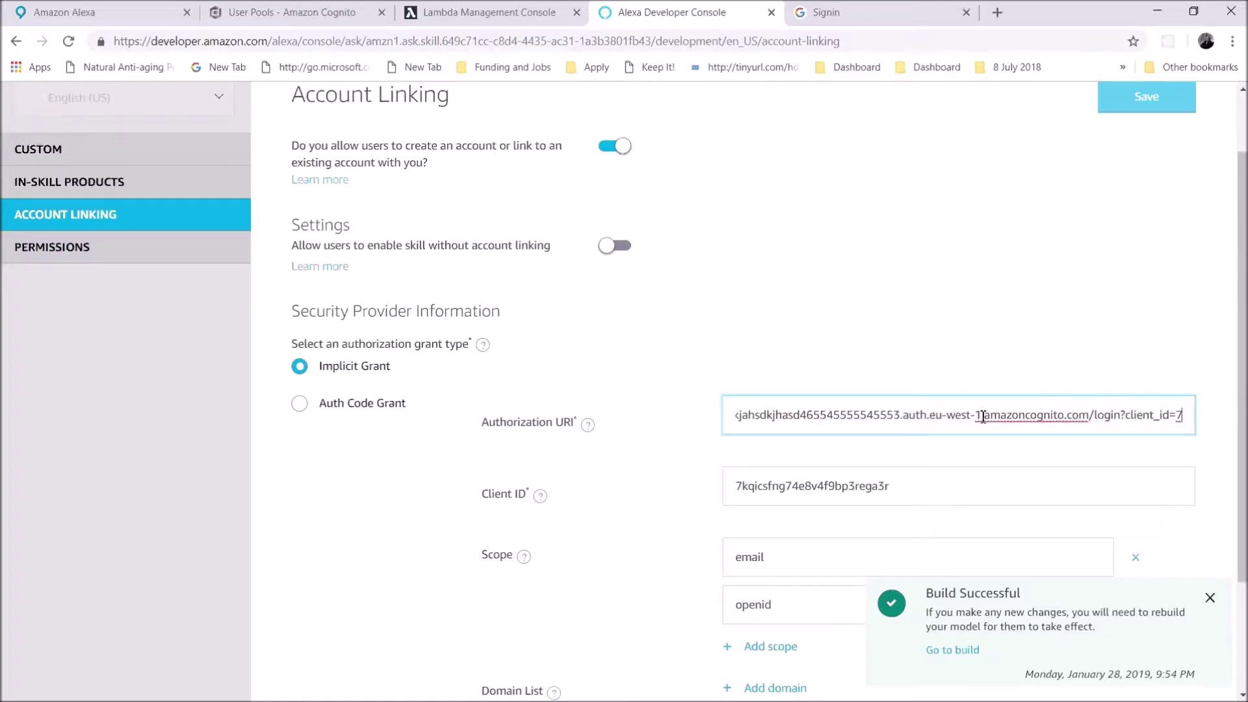
key("Left")
key("Left")
key("Left")
key("Left")
key("Left")
key("Left")
key("Left")
key("Left")
key("Left")
key("Left")
key("Left")
key("Left")
key("Left")
key("Left")
key("Left")
key("Left")
key("Left")
key("Left")
key("Left")
key("Left")
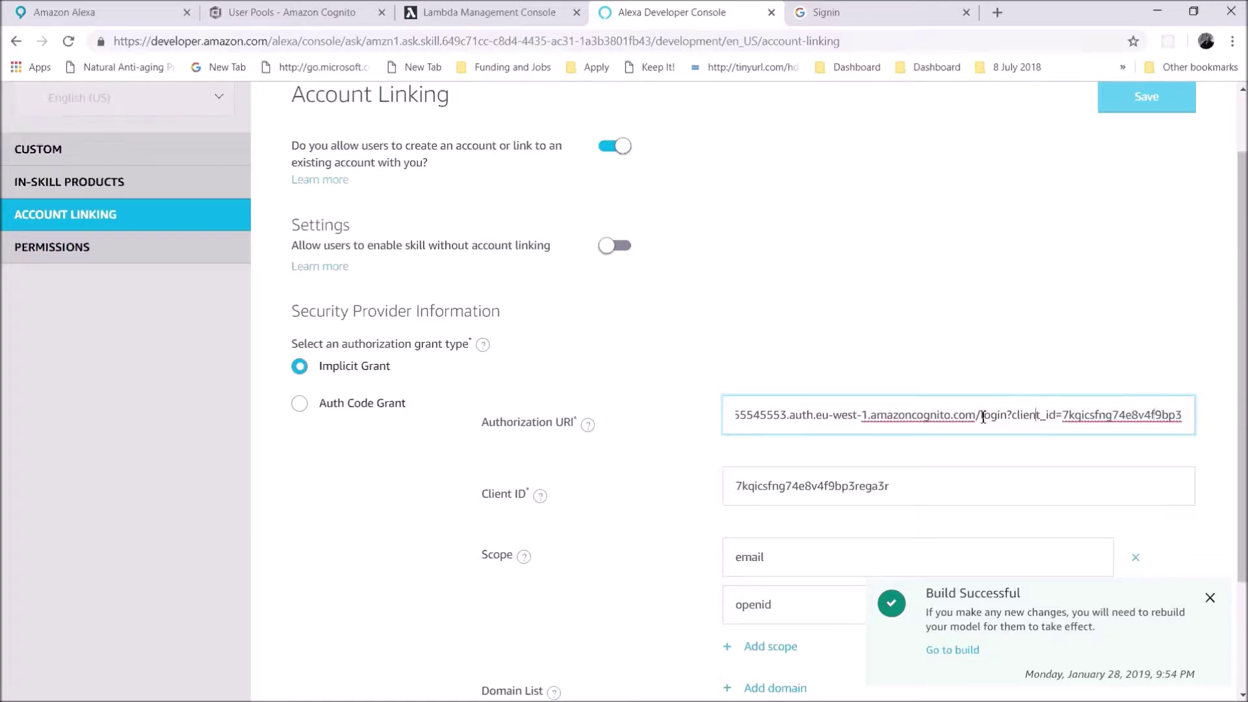
key("Right")
key("Right")
key("Right")
key("Right")
key("Right")
key("Right")
key("Right")
key("Right")
key("Right")
key("Right")
key("Right")
key("Right")
key("Right")
key("Right")
key("Right")
key("Right")
key("Right")
key("Right")
key("Right")
key("Right")
key("Right")
key("Right")
key("Right")
key("Right")
key("Right")
key("Right")
key("Right")
key("Right")
key("Right")
key("Right")
key("Right")
key("Right")
key("Right")
key("Right")
key("Right")
key("Right")
key("Right")
key("Right")
key("Right")
key("Right")
key("Right")
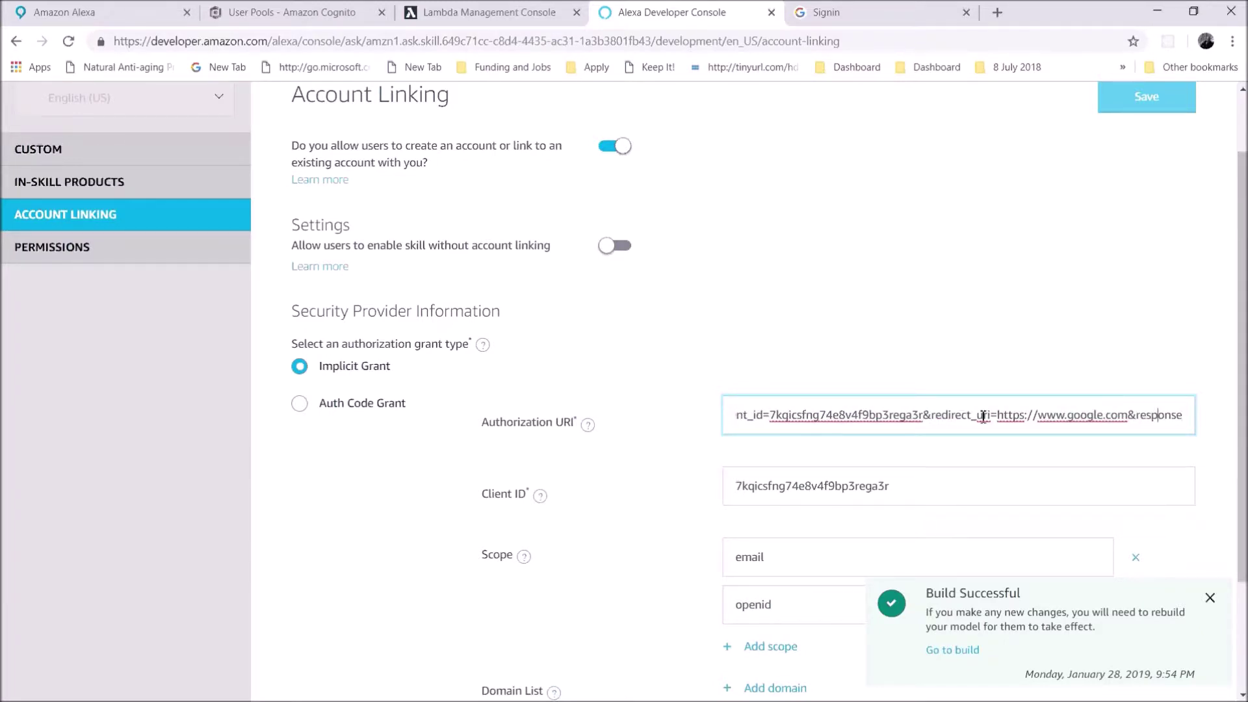
key("Right")
key("Right")
key("Right")
key("Right")
key("Right")
key("Right")
key("Right")
key("Right")
key("Right")
key("Right")
key("Right")
key("Right")
key("Right")
key("Right")
key("Right")
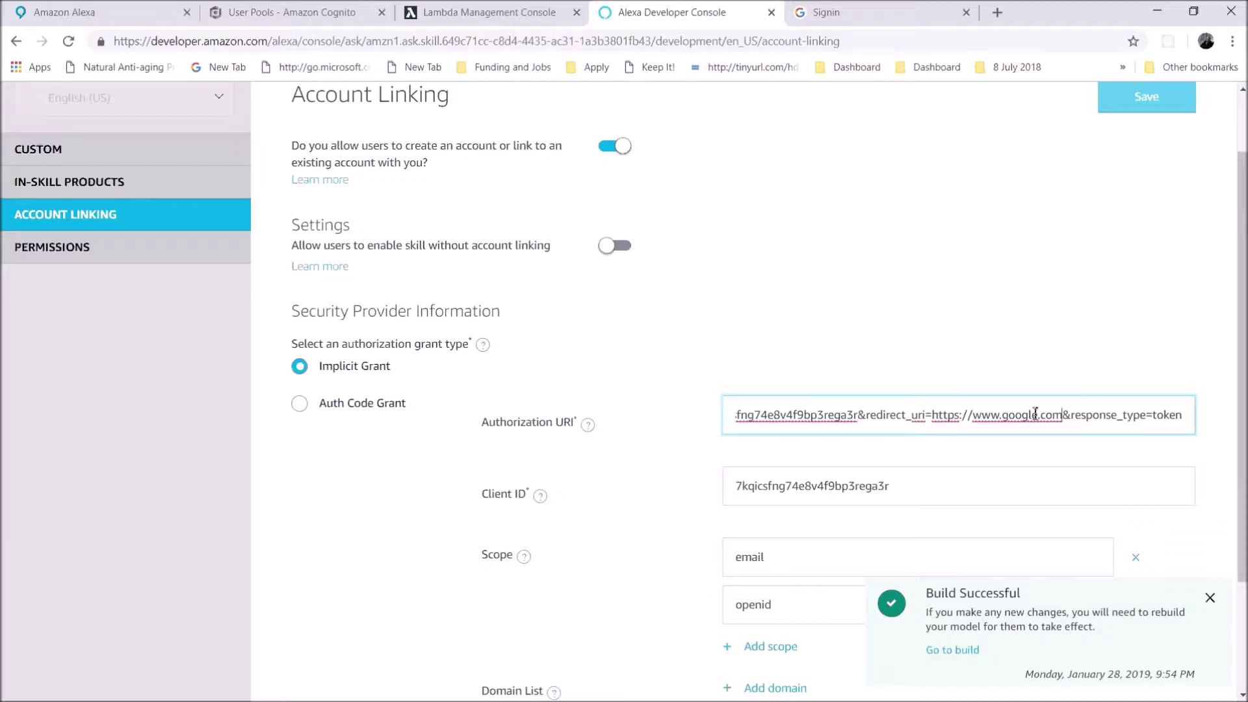
- Copy the alexa_client callback URL from the Cognito app client settings
left_click(293, 12)
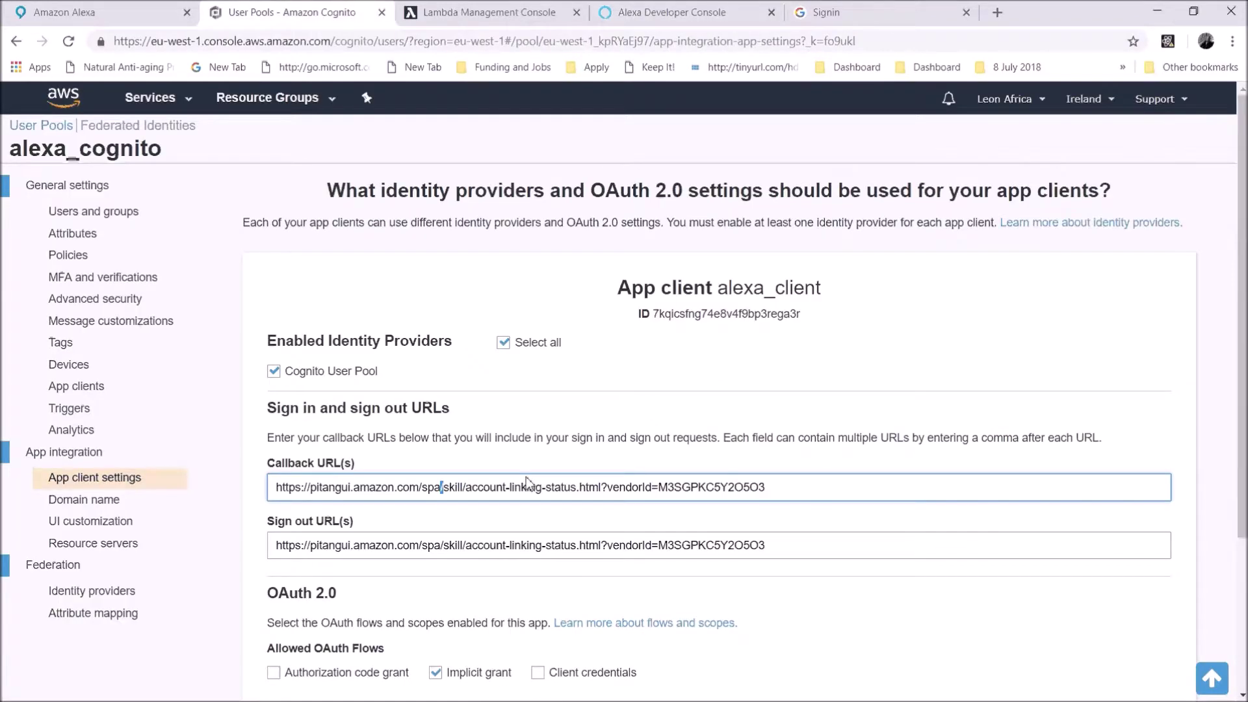
triple_click(528, 487)
key("ctrl+c")
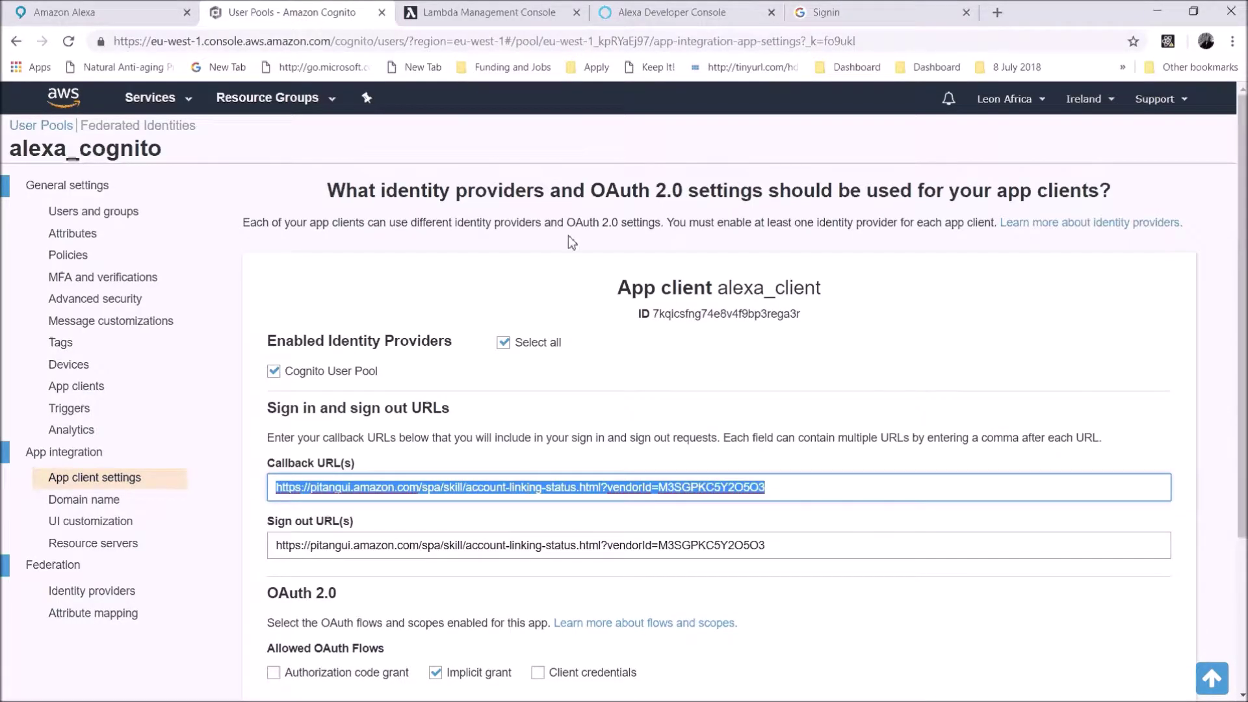
- In the Alexa Developer Console, replace the google.com redirect_uri value in the Authorization URI with the copied callback URL and save
left_click(673, 12)
left_click(1105, 416)
key("Right")
key("Right")
key("Right")
key("Right")
key("Right")
key("Right")
key("Right")
key("Right")
key("Right")
key("Right")
key("Right")
key("Right")
key("Right")
key("Right")
key("Right")
key("Right")
key("Right")
key("Right")
key("Right")
key("Right")
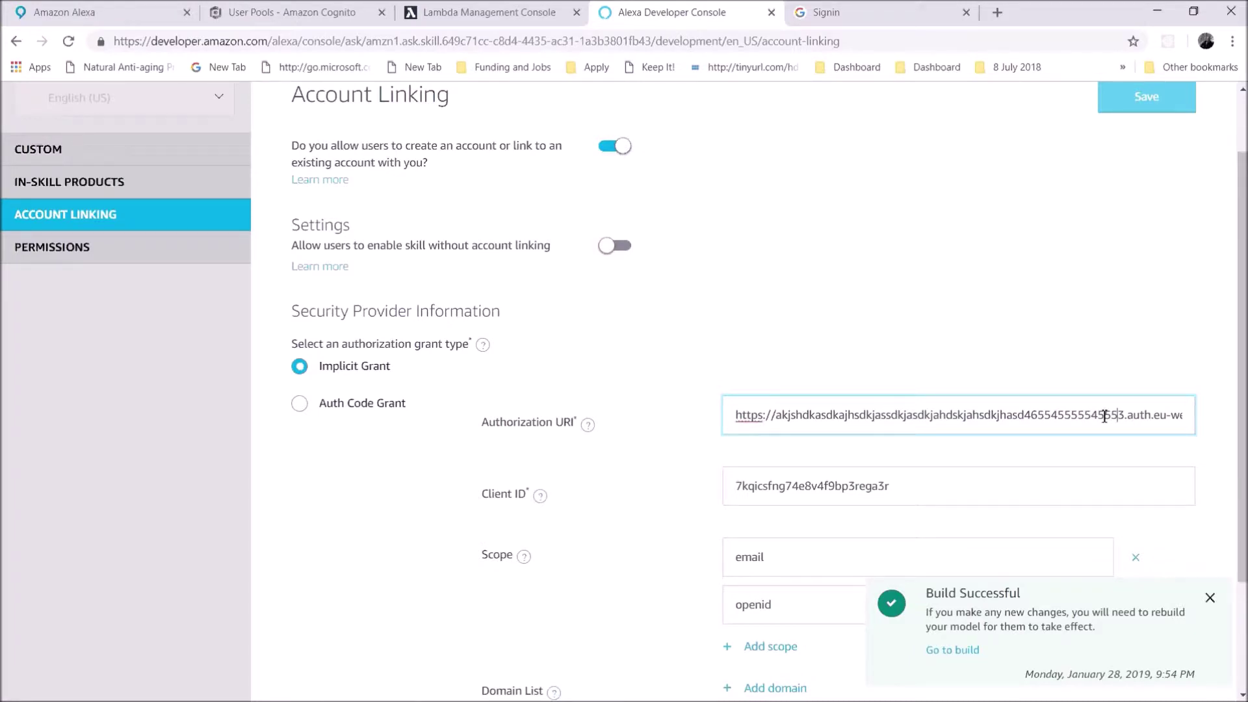
key("Right")
key("Right")
key("Right")
key("Right")
key("Right")
key("Right")
key("Right")
key("Right")
key("Right")
key("Right")
key("Right")
key("Right")
key("Right")
key("Right")
key("Right")
key("Right")
key("Right")
key("Right")
key("Right")
key("Right")
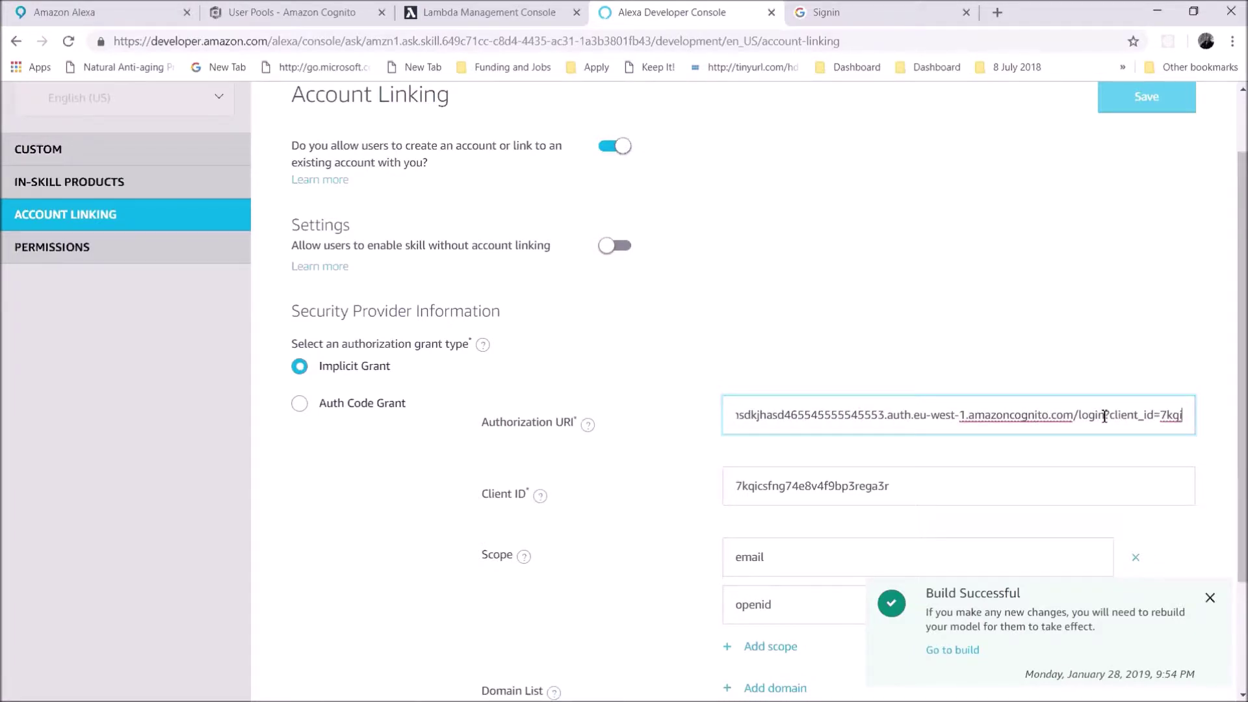
key("Right")
key("Right")
key("Right")
key("Right")
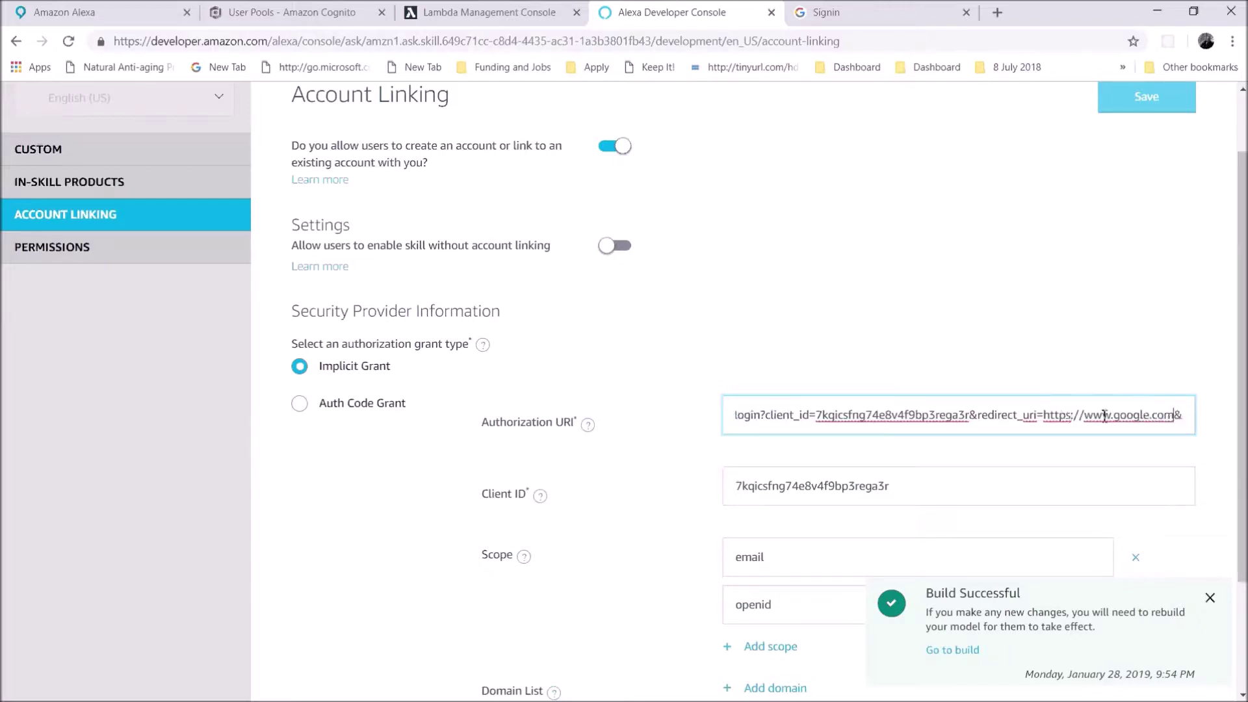
key("shift+Left")
key("shift+Left")
key("shift+Left")
key("shift+Left")
key("shift+Left")
key("shift+Left")
key("shift+Left")
key("shift+Left")
key("shift+Left")
key("shift+Left")
key("shift+Left")
key("shift+Left")
key("shift+Left")
key("shift+Left")
key("shift+Left")
key("shift+Left")
key("shift+Left")
key("shift+Left")
key("shift+Left")
key("shift+Left")
key("shift+Left")
key("shift+Left")
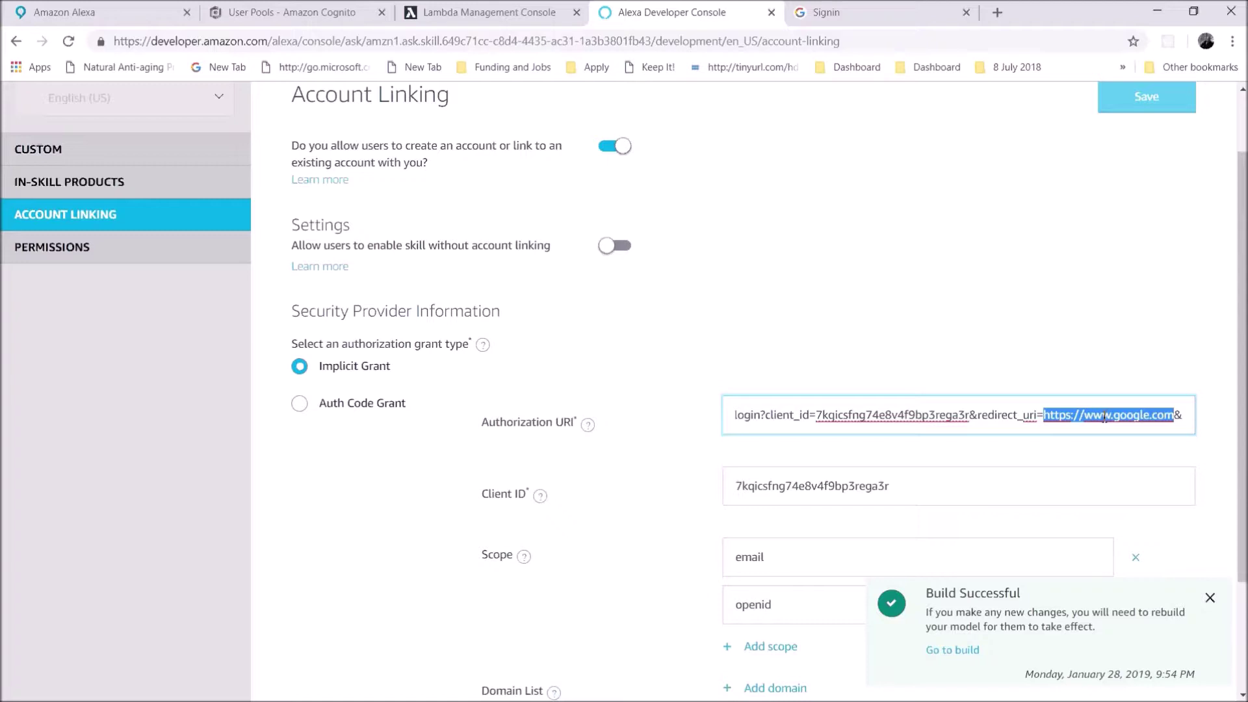
key("ctrl+v")
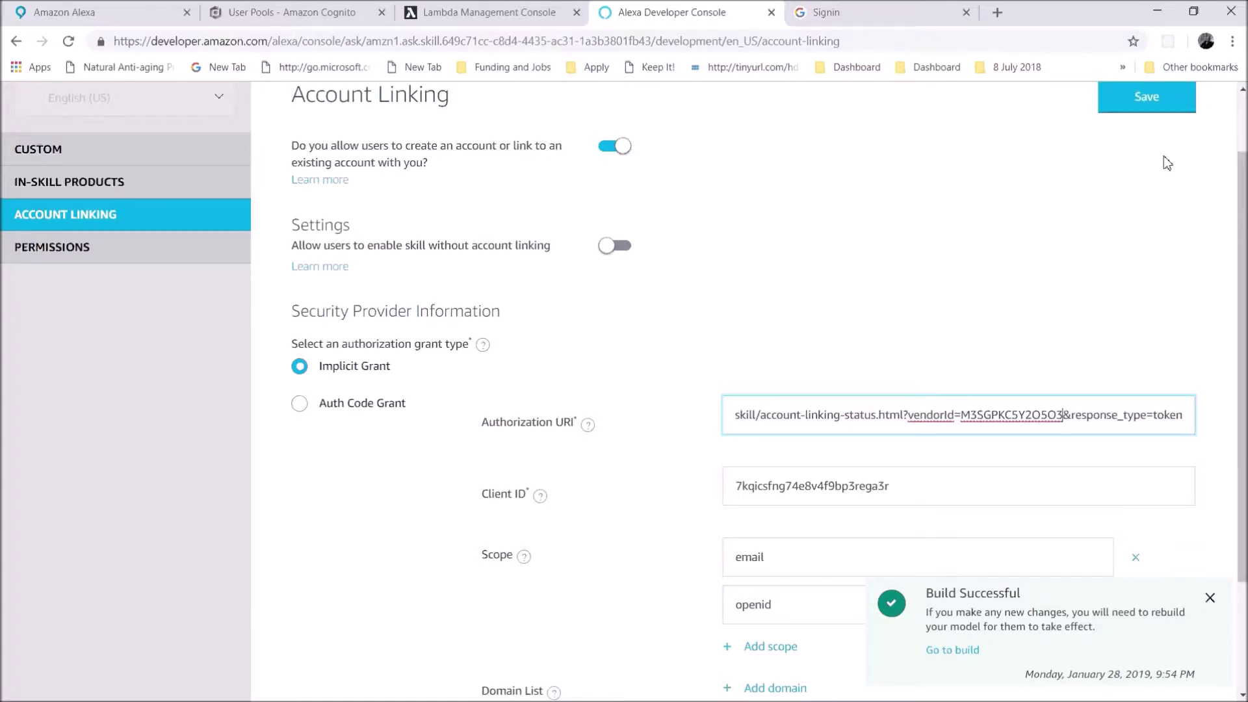
left_click(1174, 94)
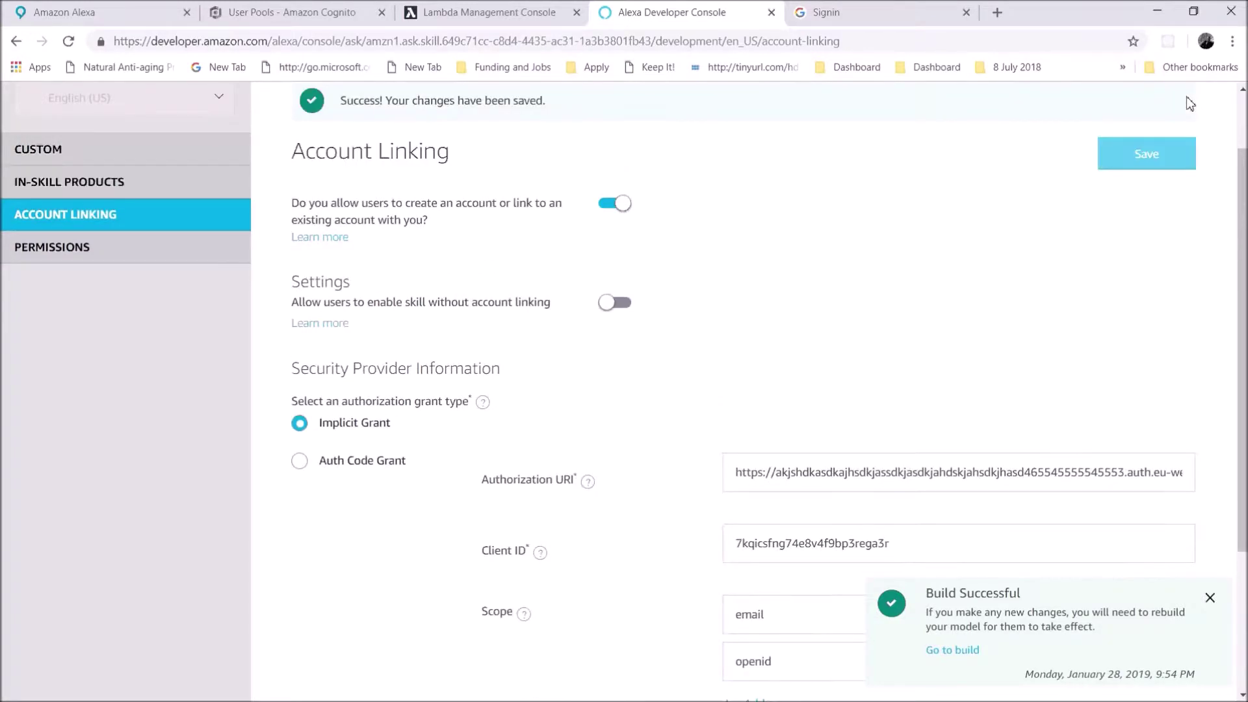
- Try re-enabling the alexacognito skill in the Amazon Alexa app and signing in as a different user, and close the sign-in page
left_click(101, 10)
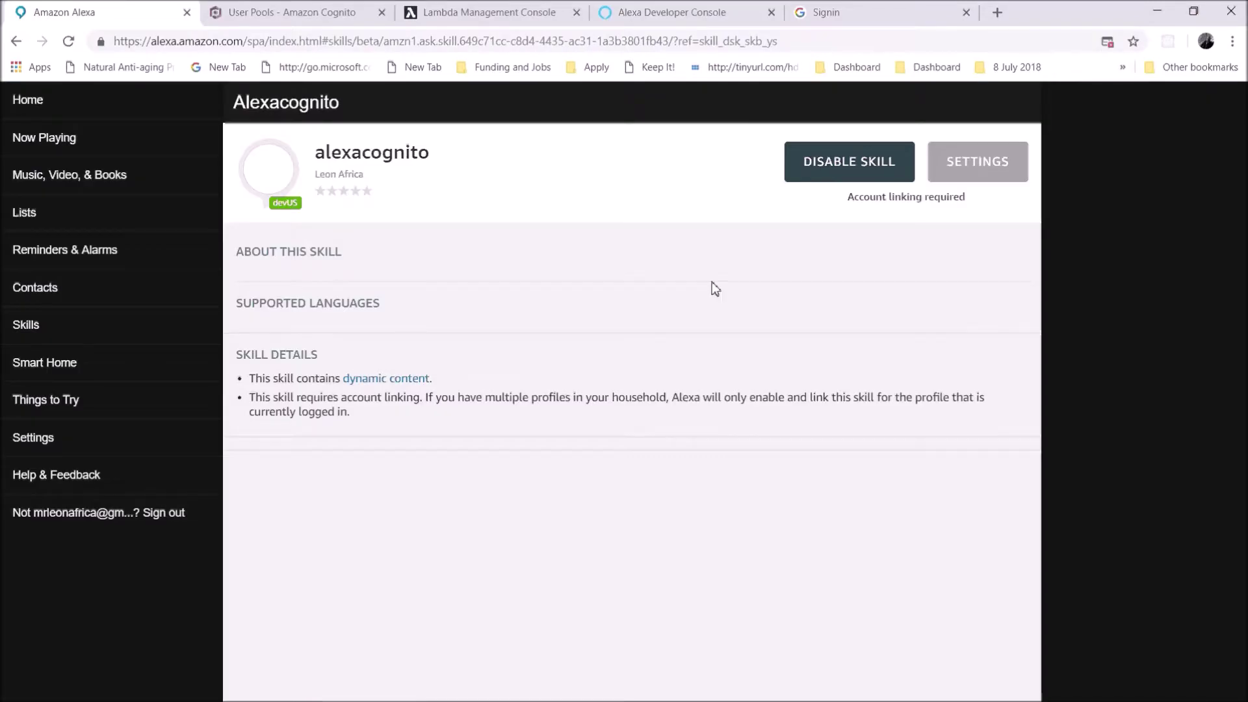
left_click(813, 166)
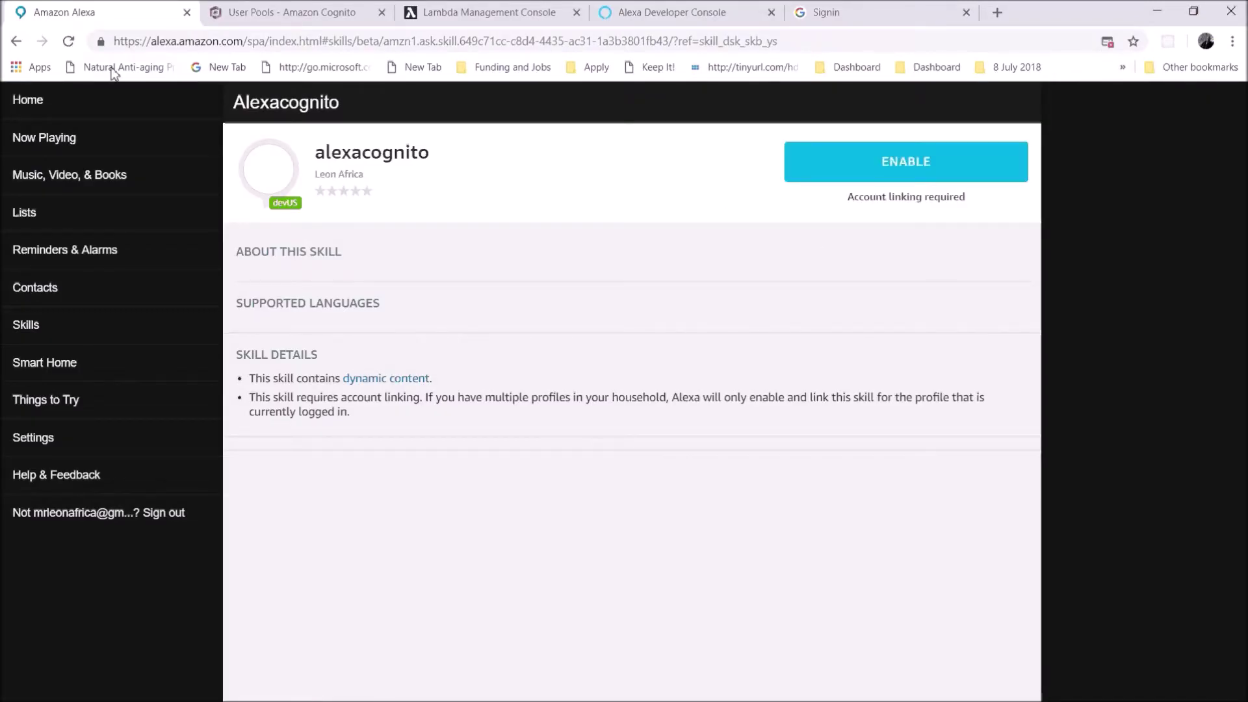
left_click(880, 179)
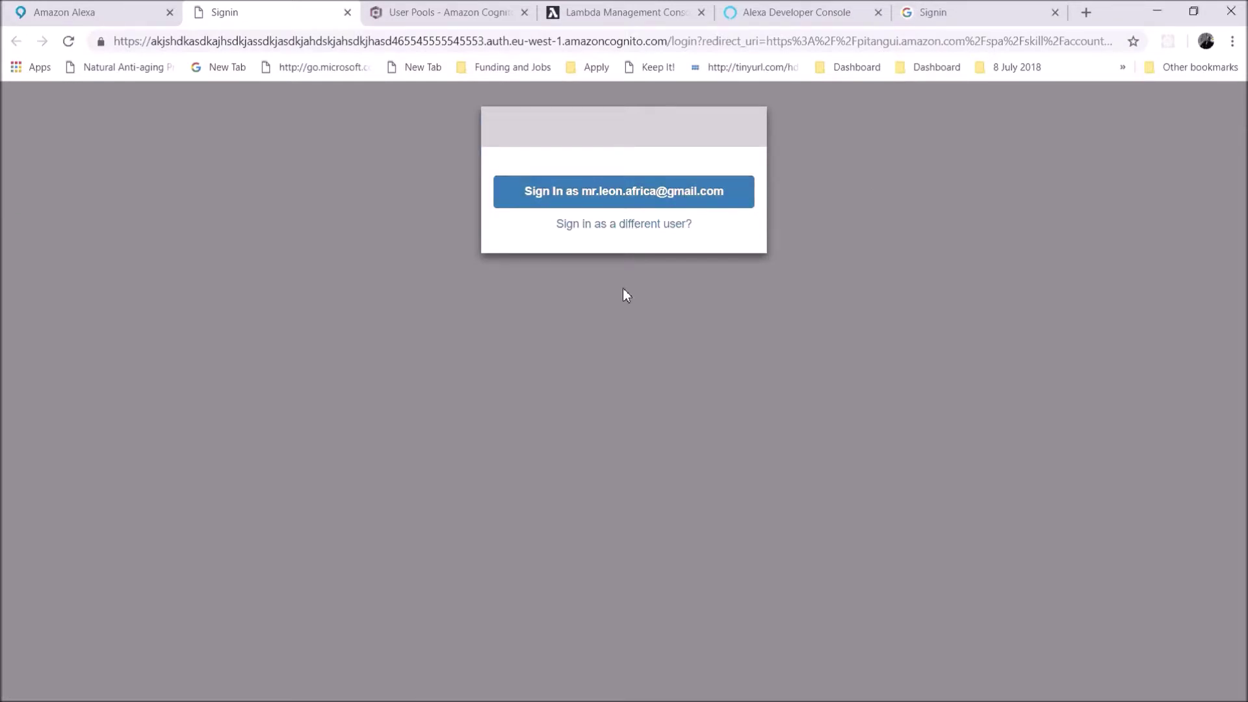
left_click(628, 227)
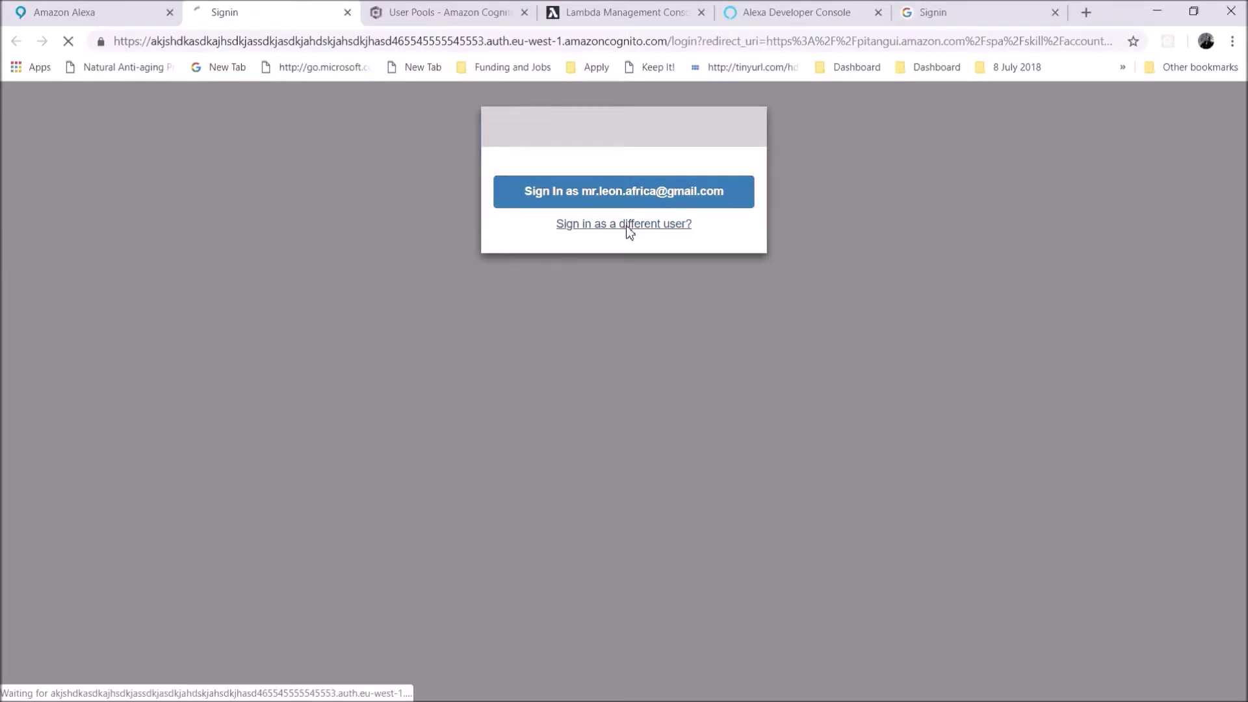
left_click(348, 15)
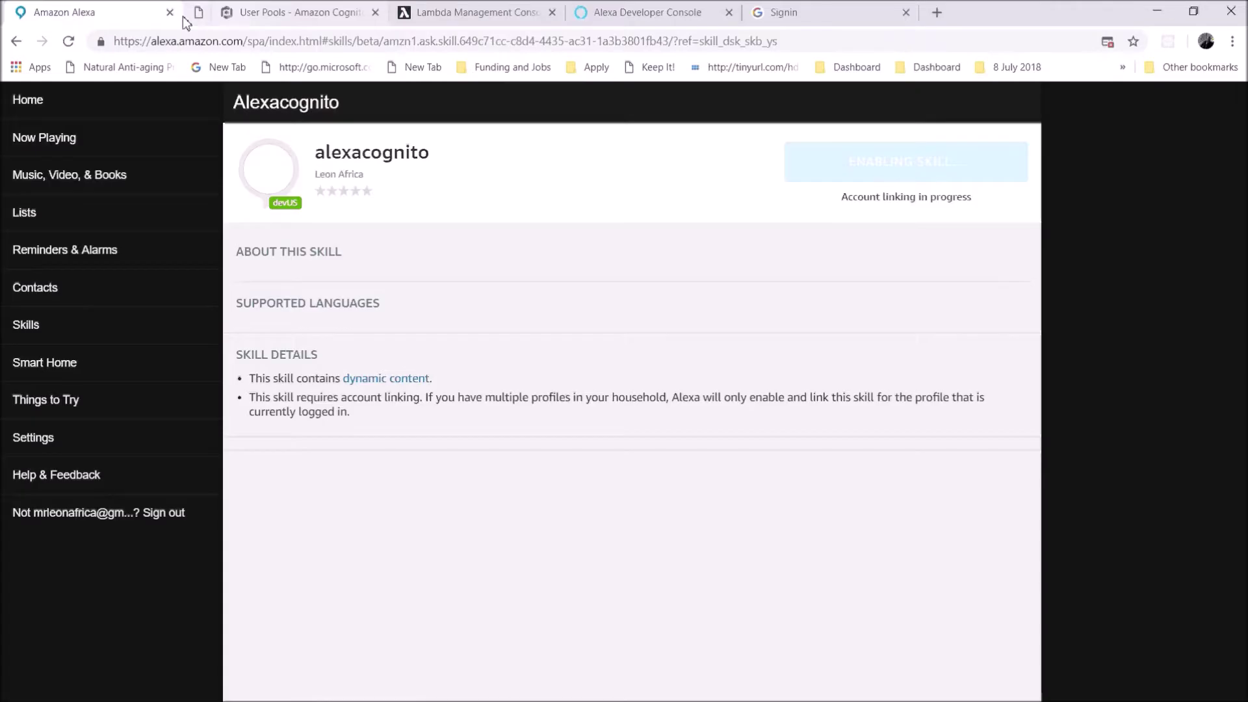
- Reload the alexacognito skill page and close the Amazon Cognito User Pools page
left_click(68, 41)
left_click(314, 16)
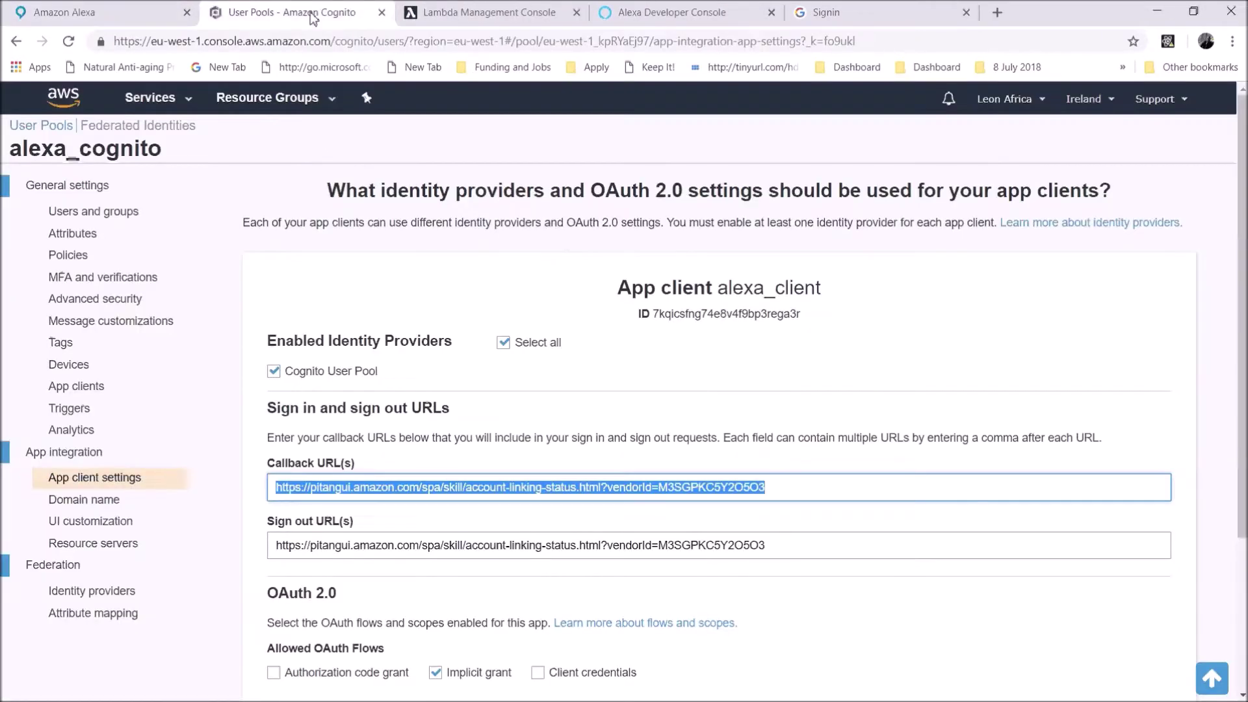
left_click(381, 12)
- Return to the Amazon Alexa app, disable the alexacognito skill and enable it again
left_click(97, 12)
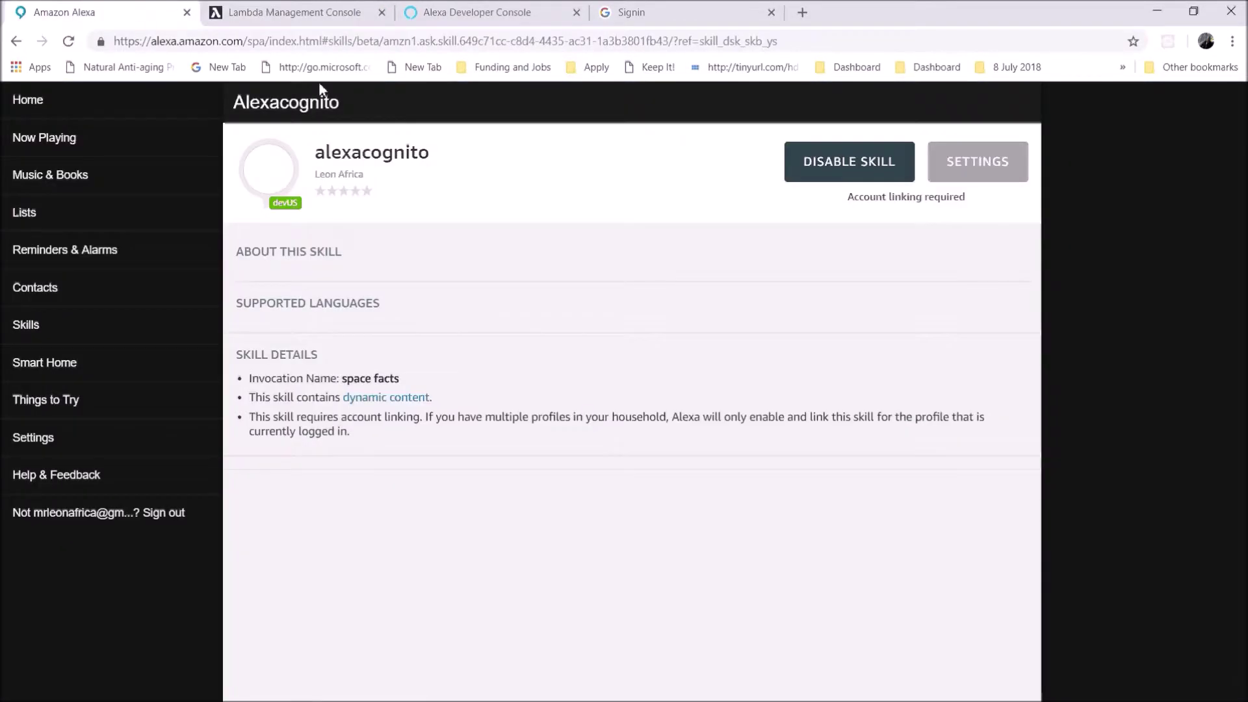
left_click(855, 170)
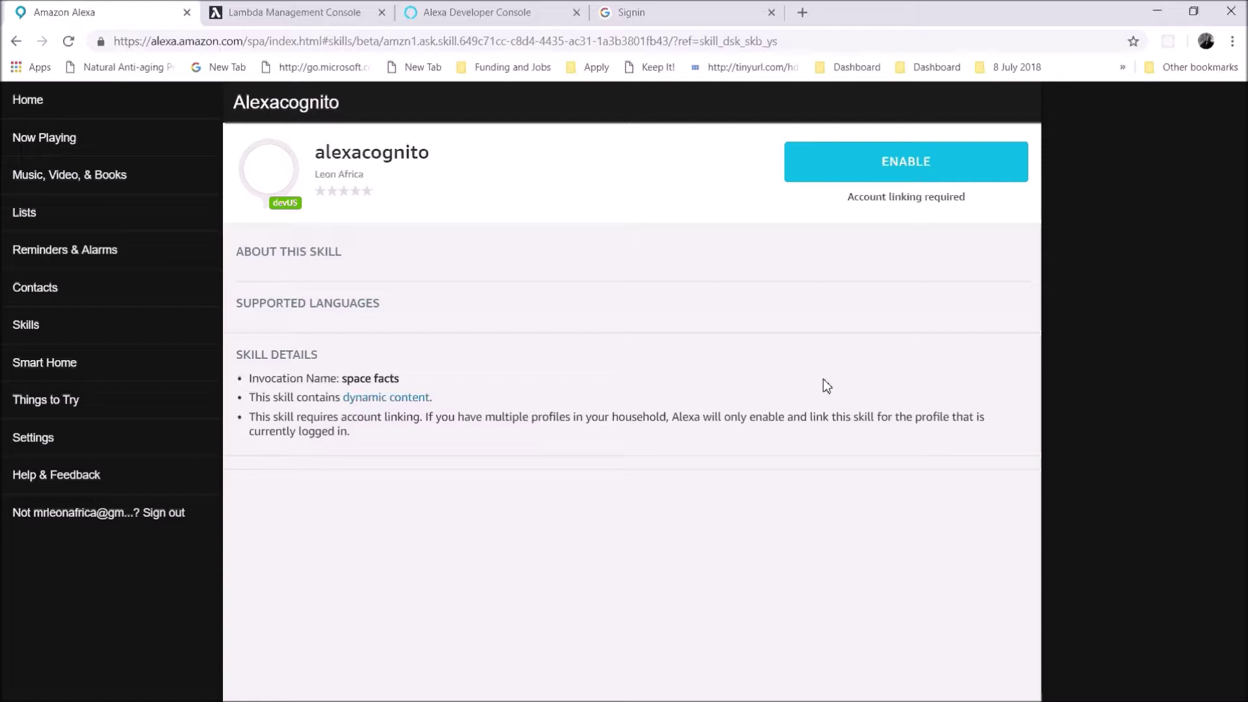
left_click(847, 168)
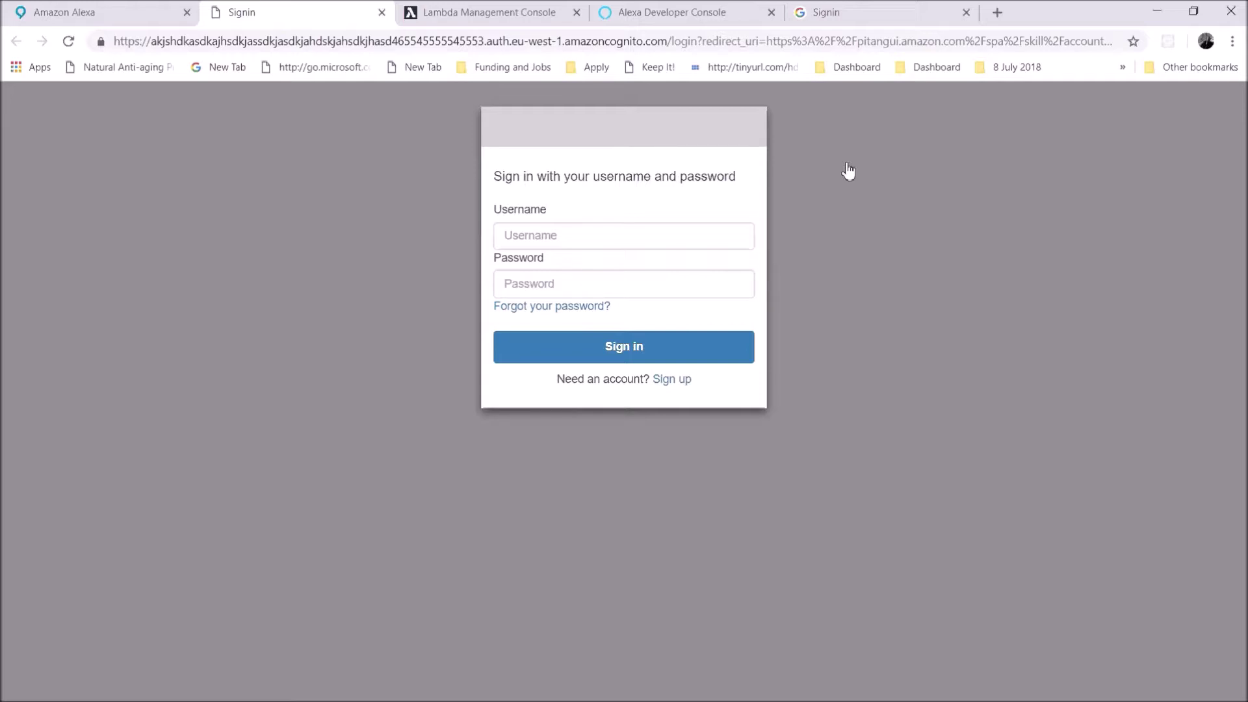
- Try to sign in on the Cognito page with the account's username and password
left_click(597, 238)
type("mr")
left_click(550, 271)
left_click(552, 281)
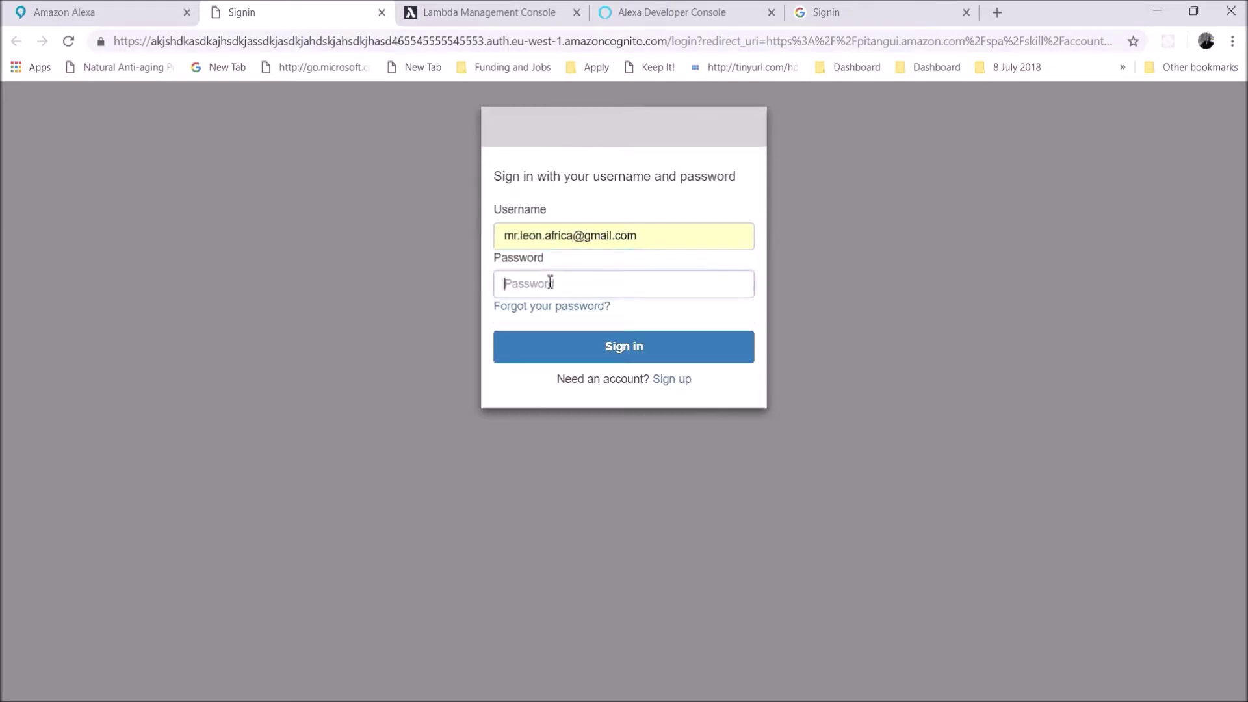
type("******")
left_click(549, 343)
- Re-enter the account password and sign in to link the alexacognito skill
left_click(578, 323)
type("******")
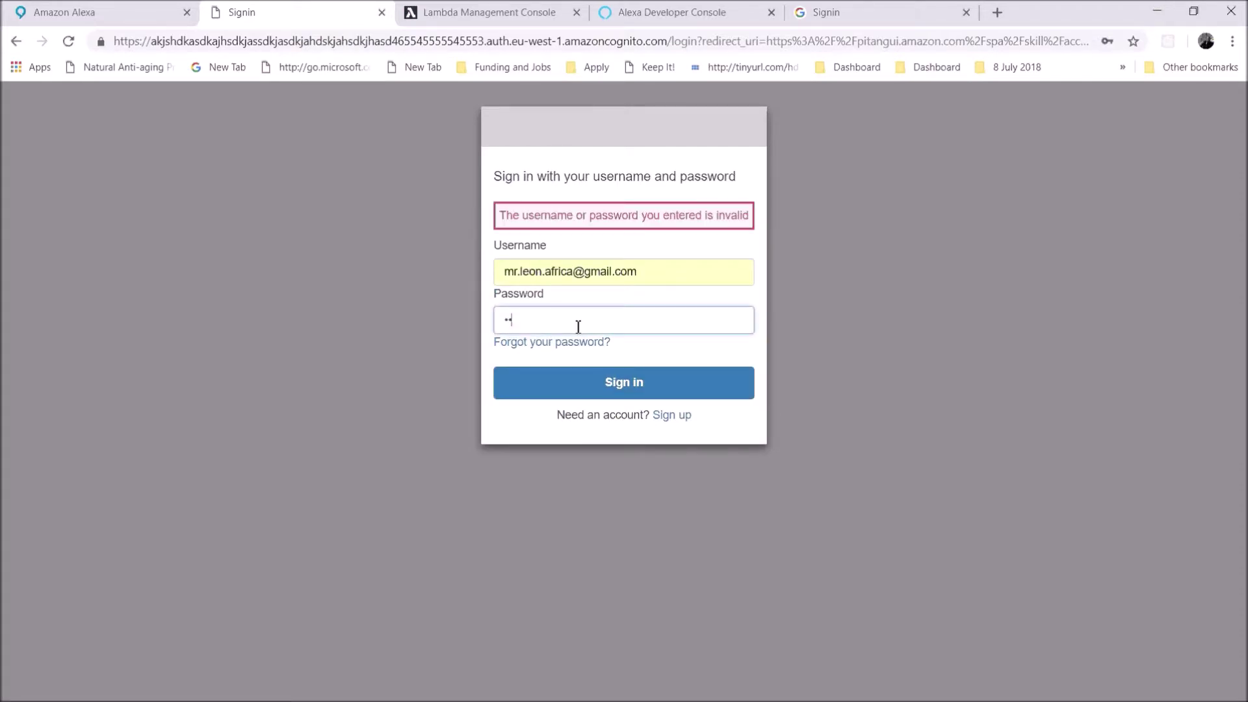
type("*")
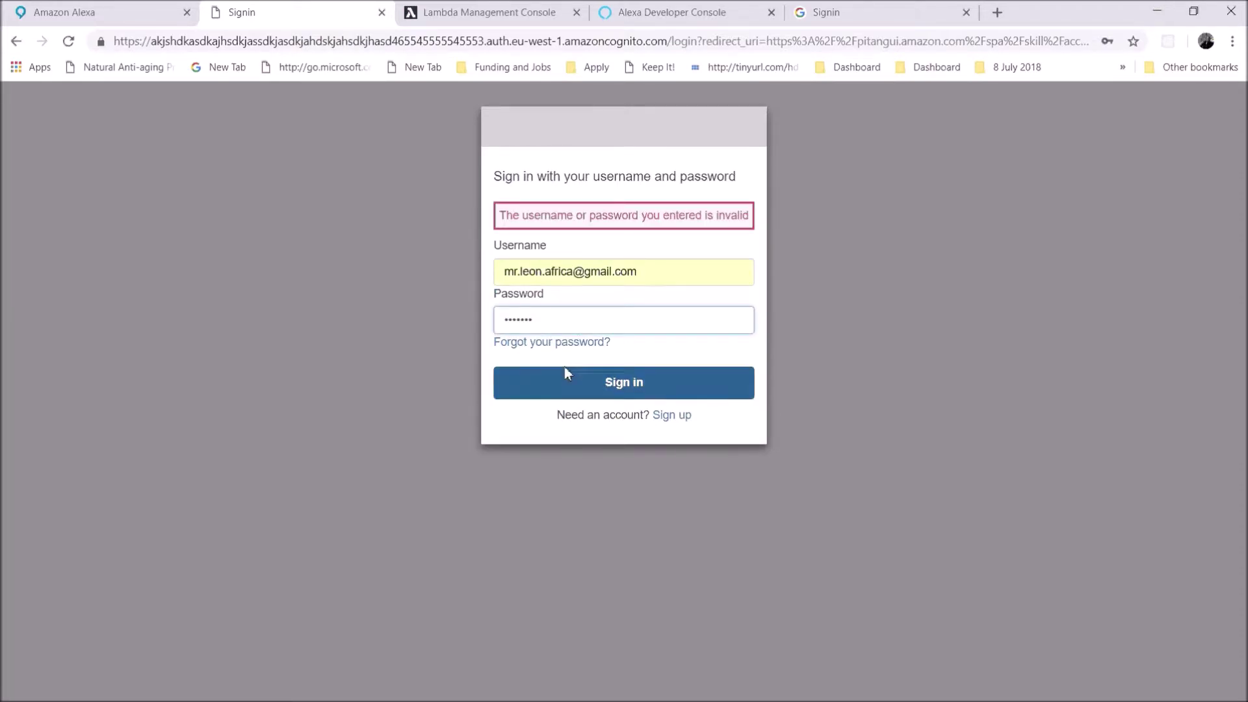
left_click(571, 379)
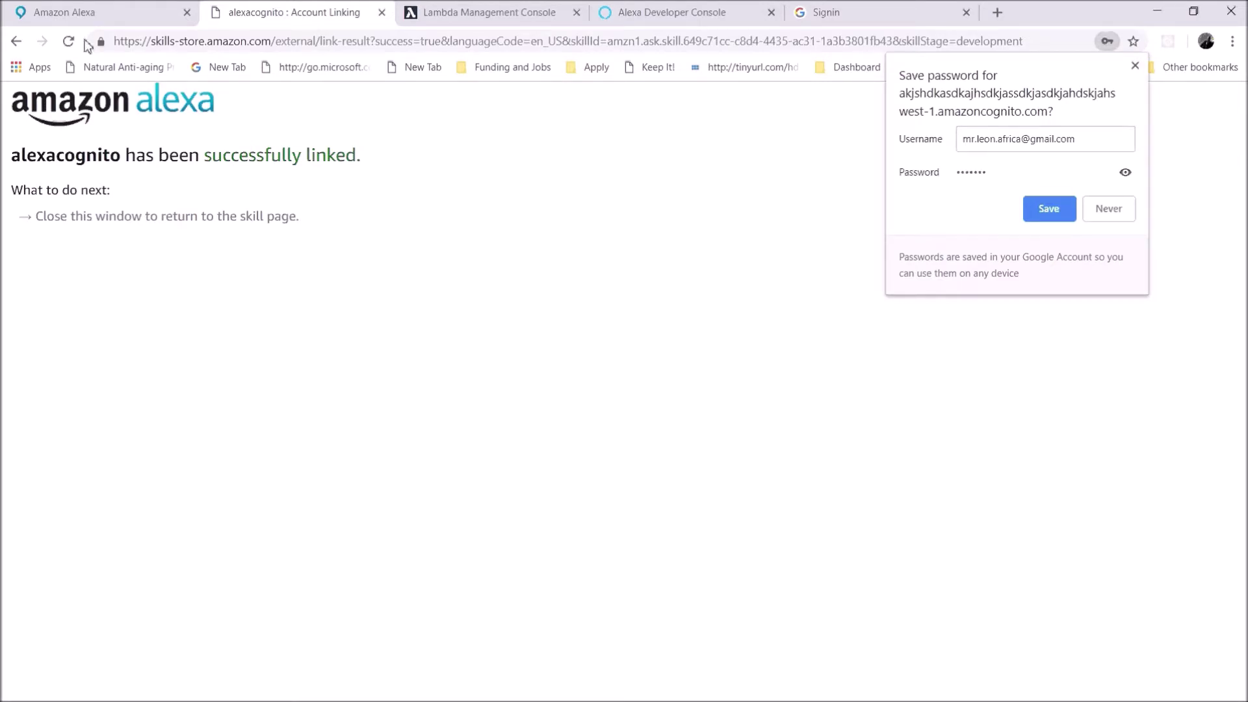
- Reload the alexacognito skill page in the Amazon Alexa app and check its linking status, name and invocation name
left_click(91, 12)
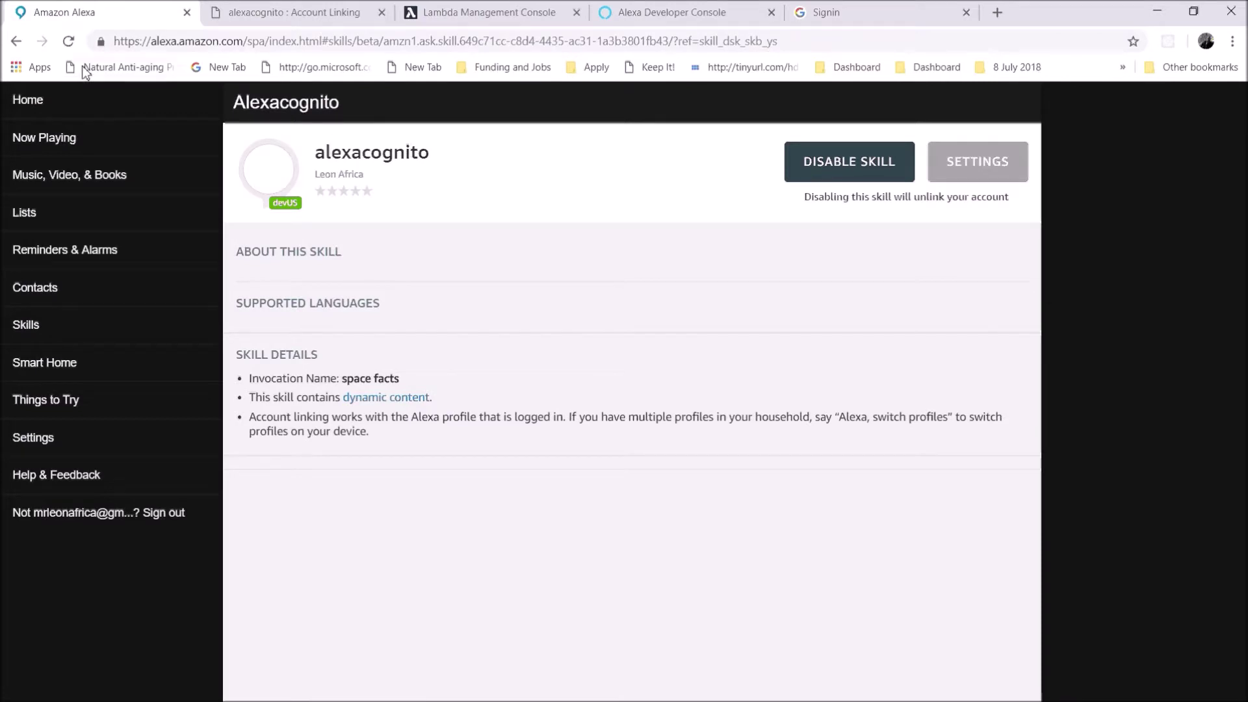
left_click(69, 41)
left_click_drag(340, 379, 404, 391)
left_click(448, 376)
double_click(375, 158)
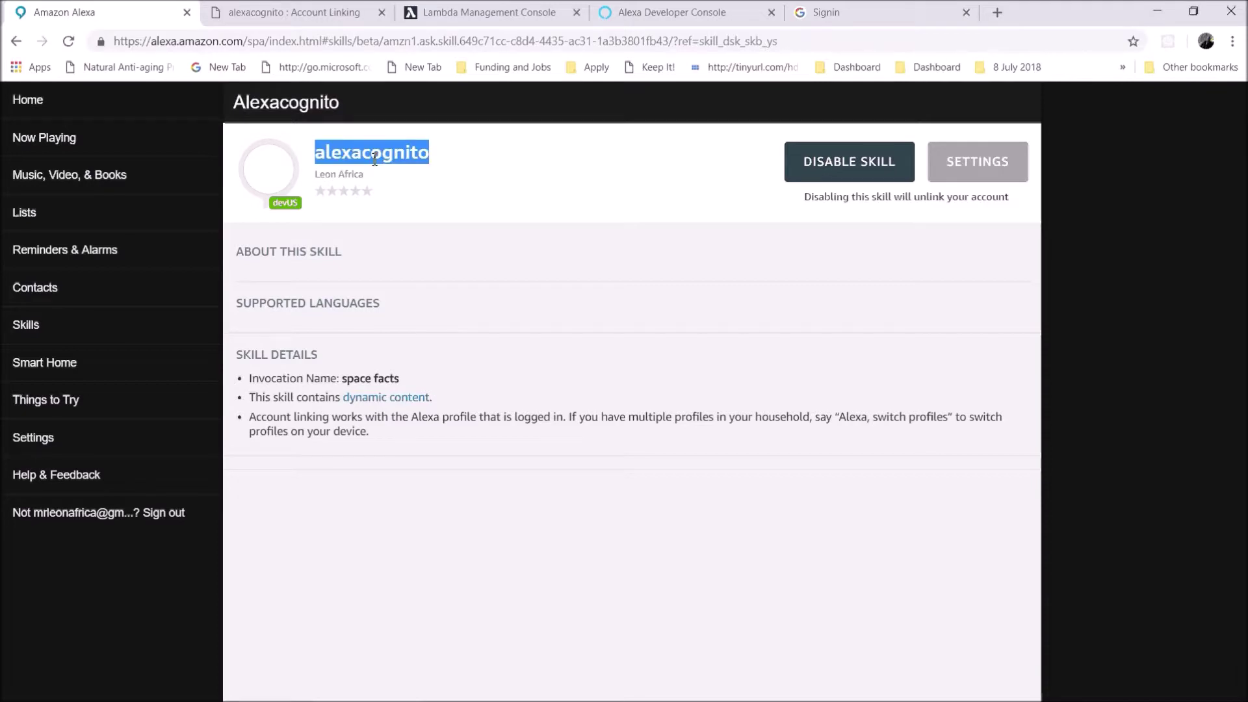
left_click(374, 159)
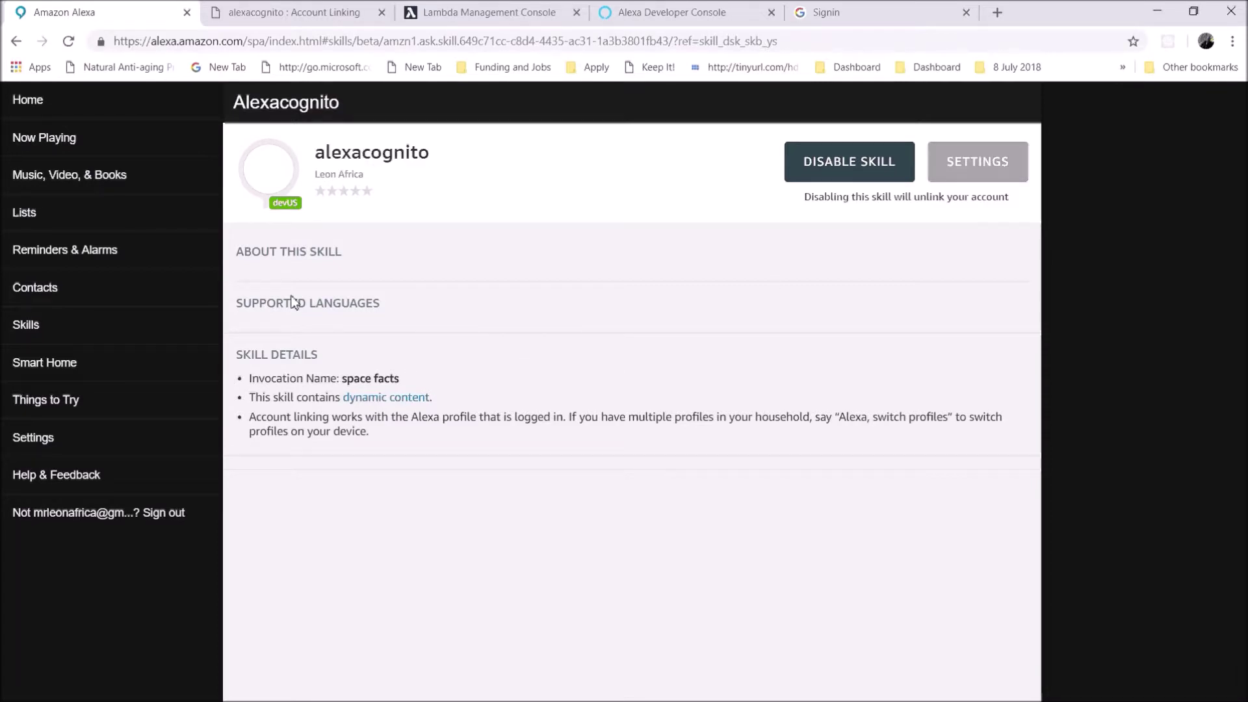
- Find the alexacognito skill among the enabled skills and open its details
left_click(79, 329)
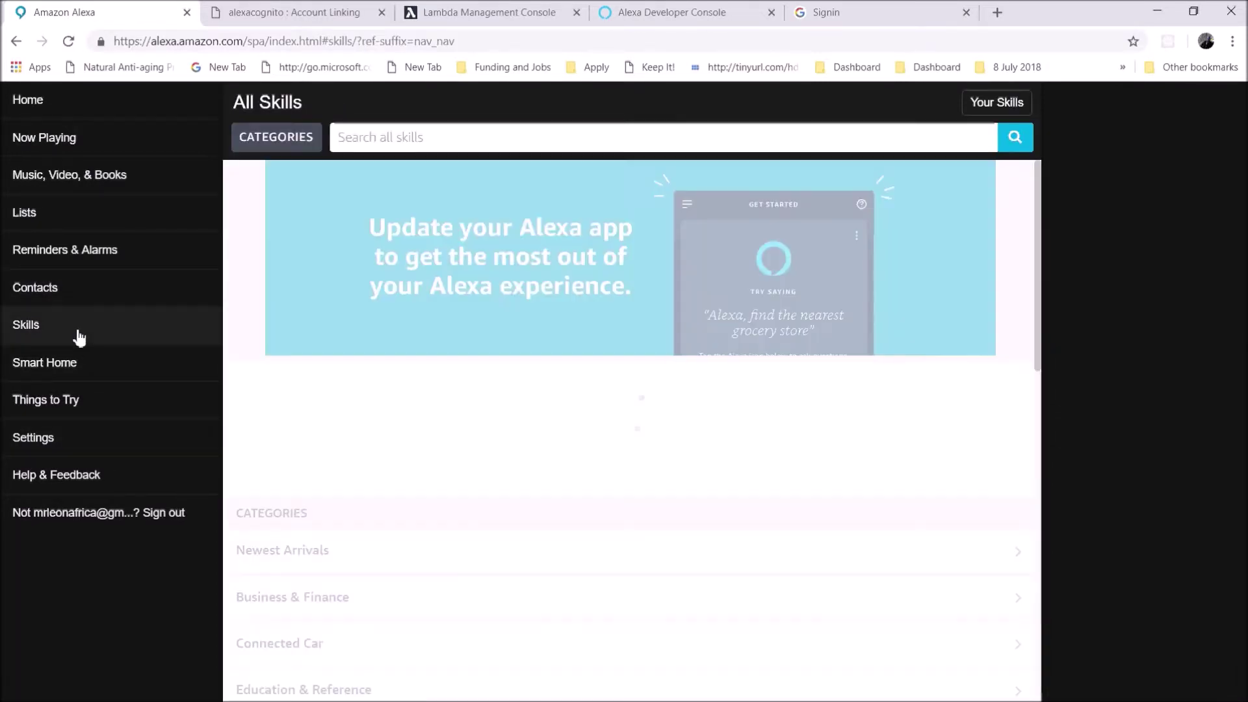
left_click(1004, 106)
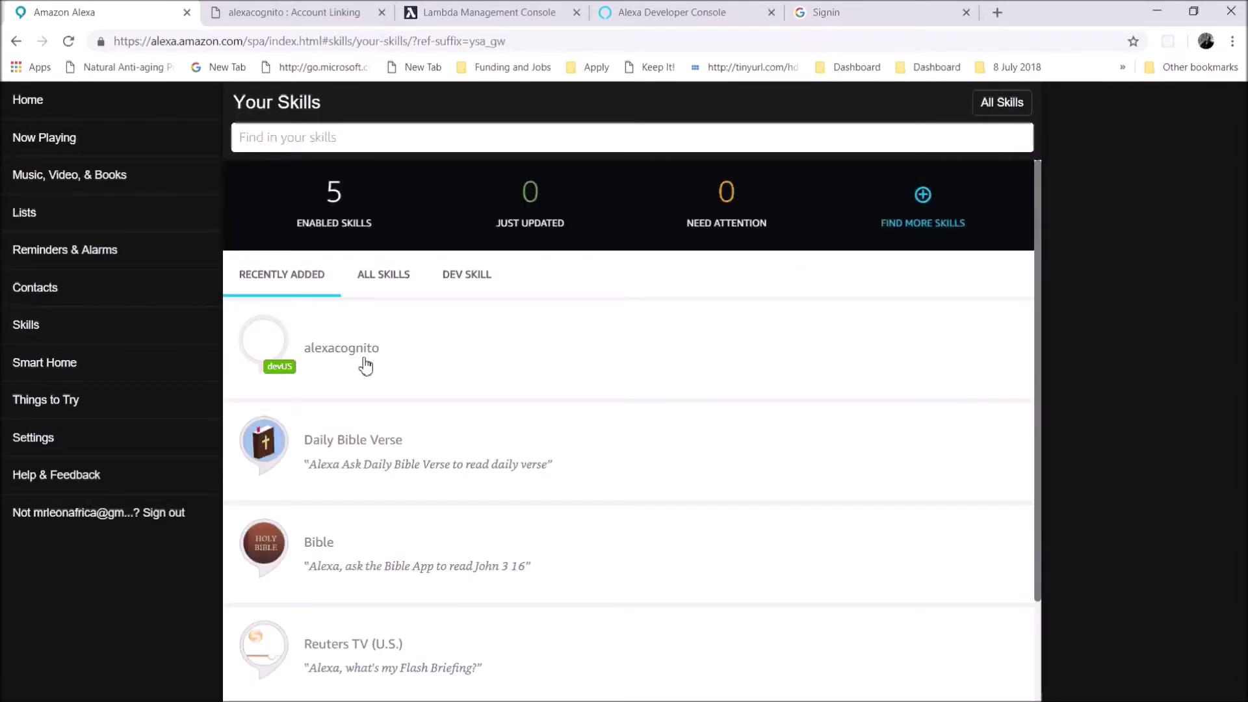
left_click(368, 360)
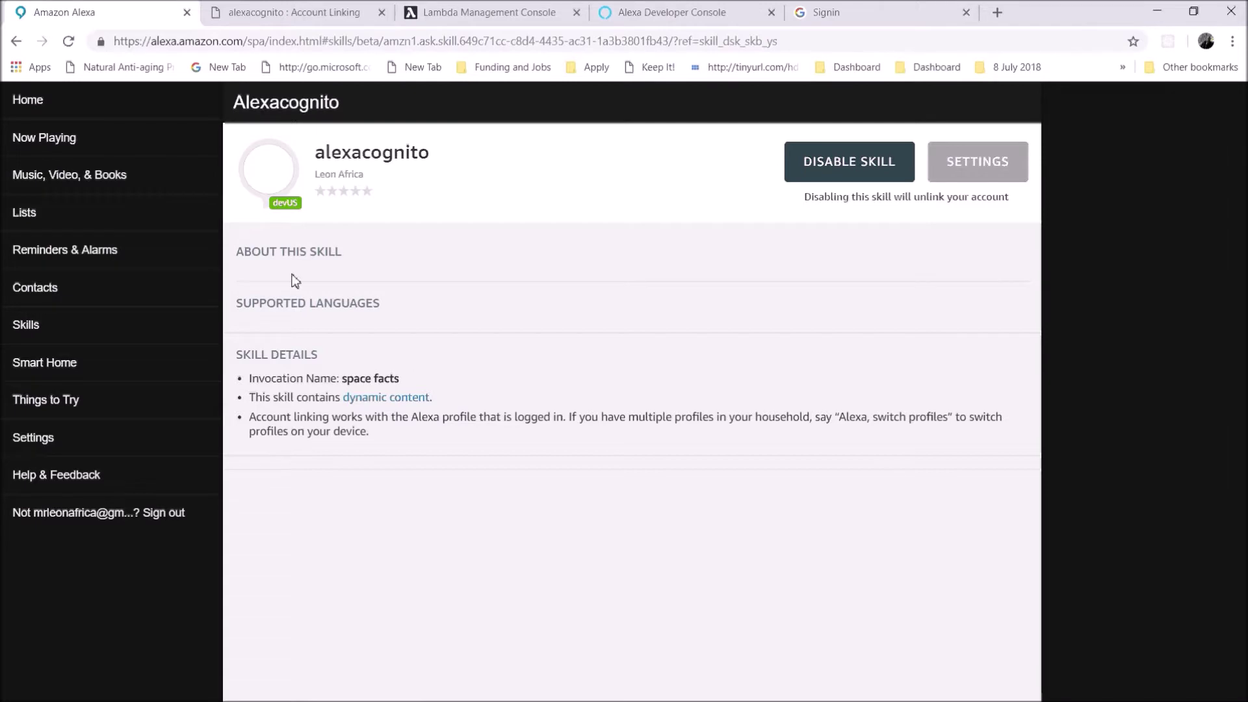
- Switch to the Alexa Developer Console and review the alexacognito account linking settings
left_click(294, 13)
left_click(455, 12)
left_click(672, 13)
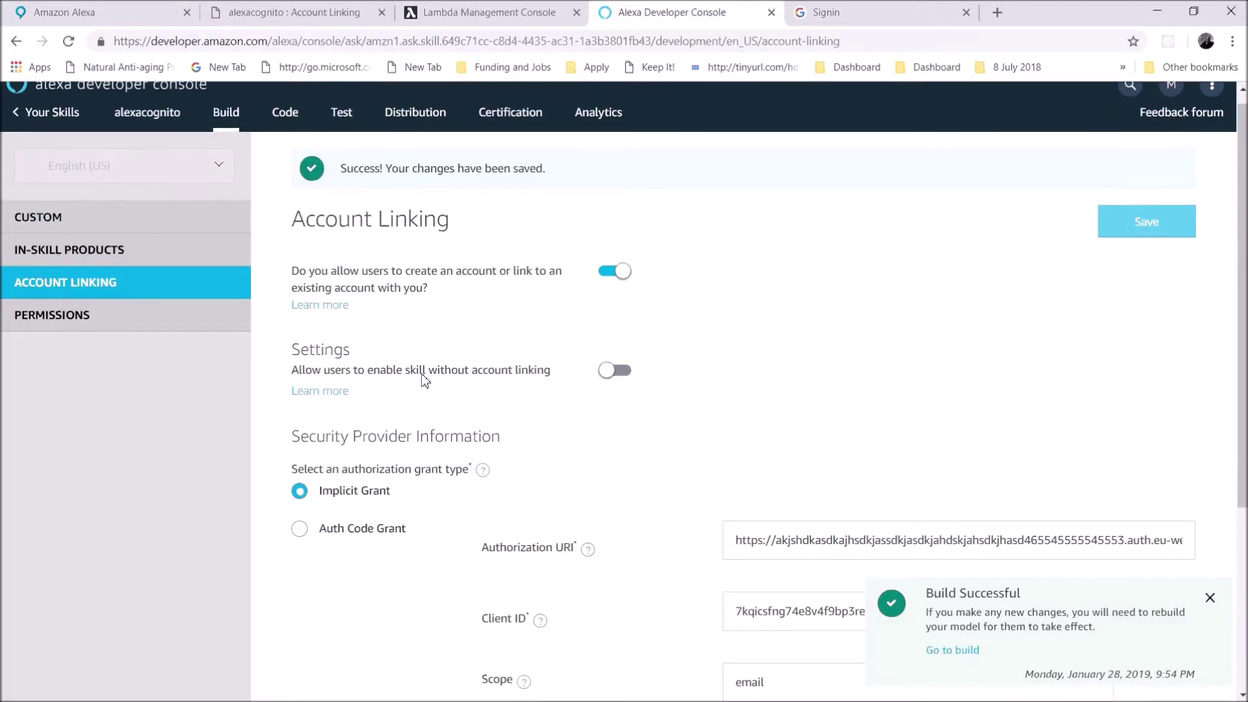
scroll(466, 366, "down", 4)
scroll(465, 366, "up", 5)
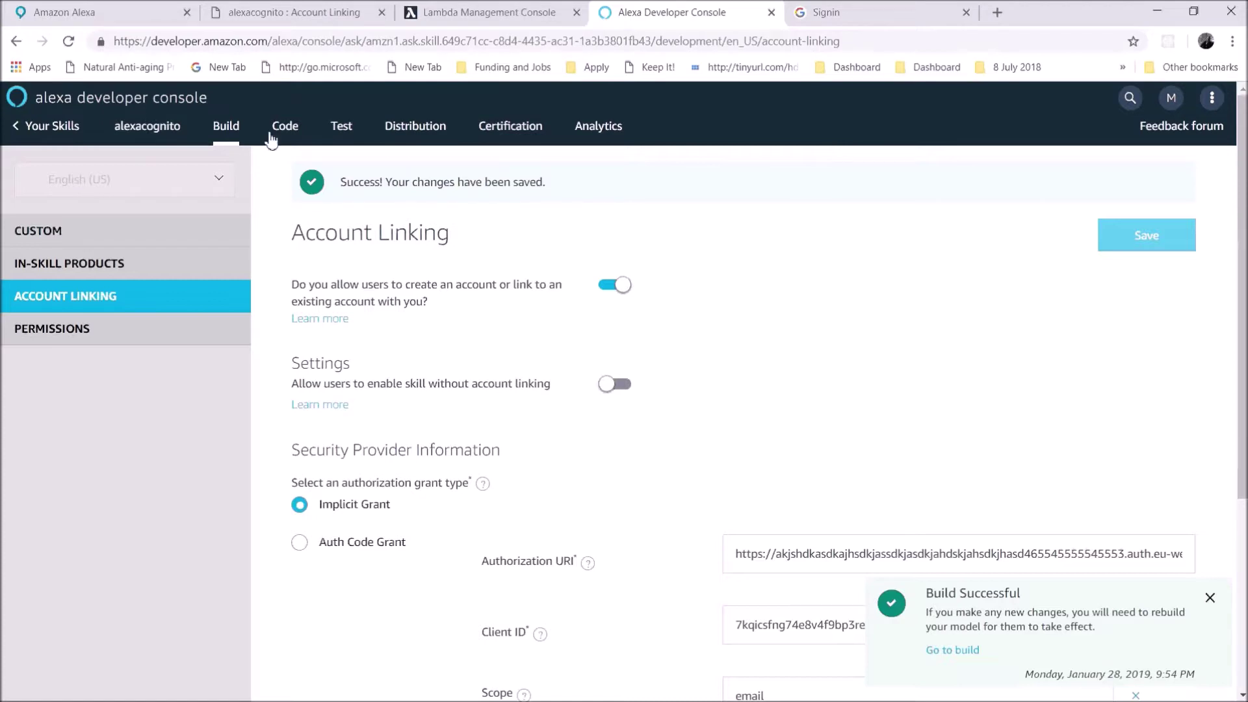
- Check the alexacognito skill's entry in the developer skills list and open its build dashboard
left_click(52, 133)
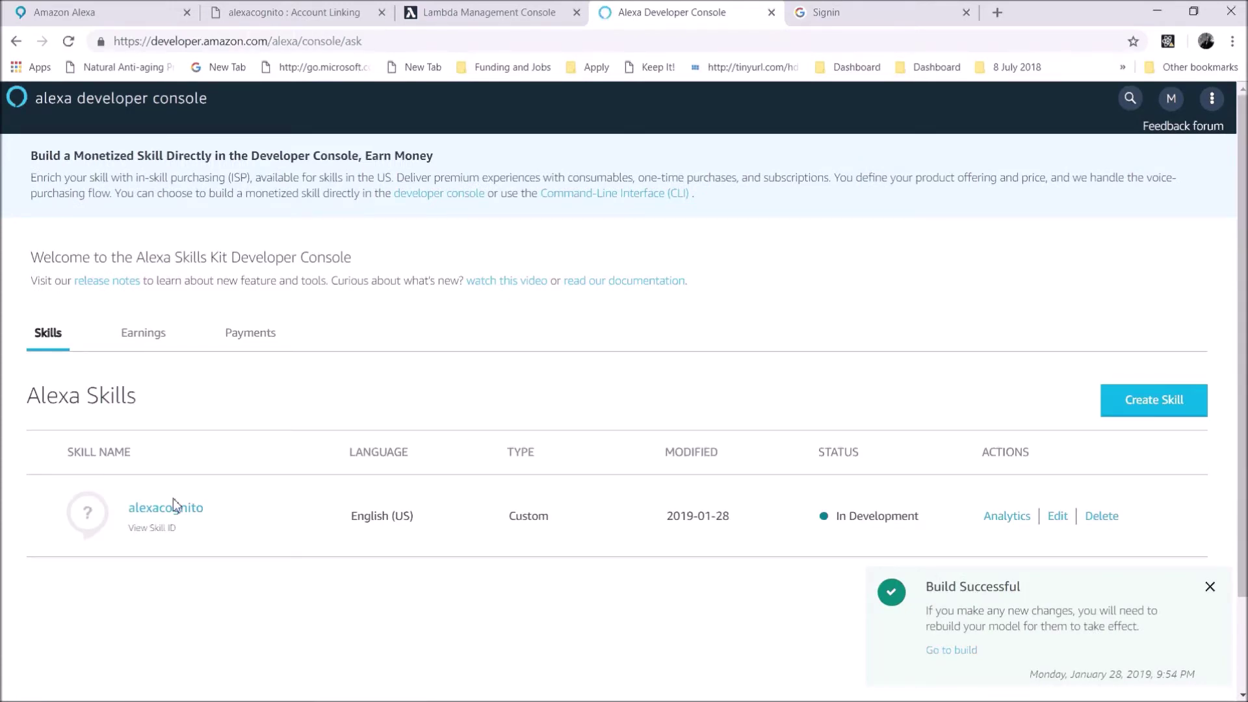
left_click(178, 515)
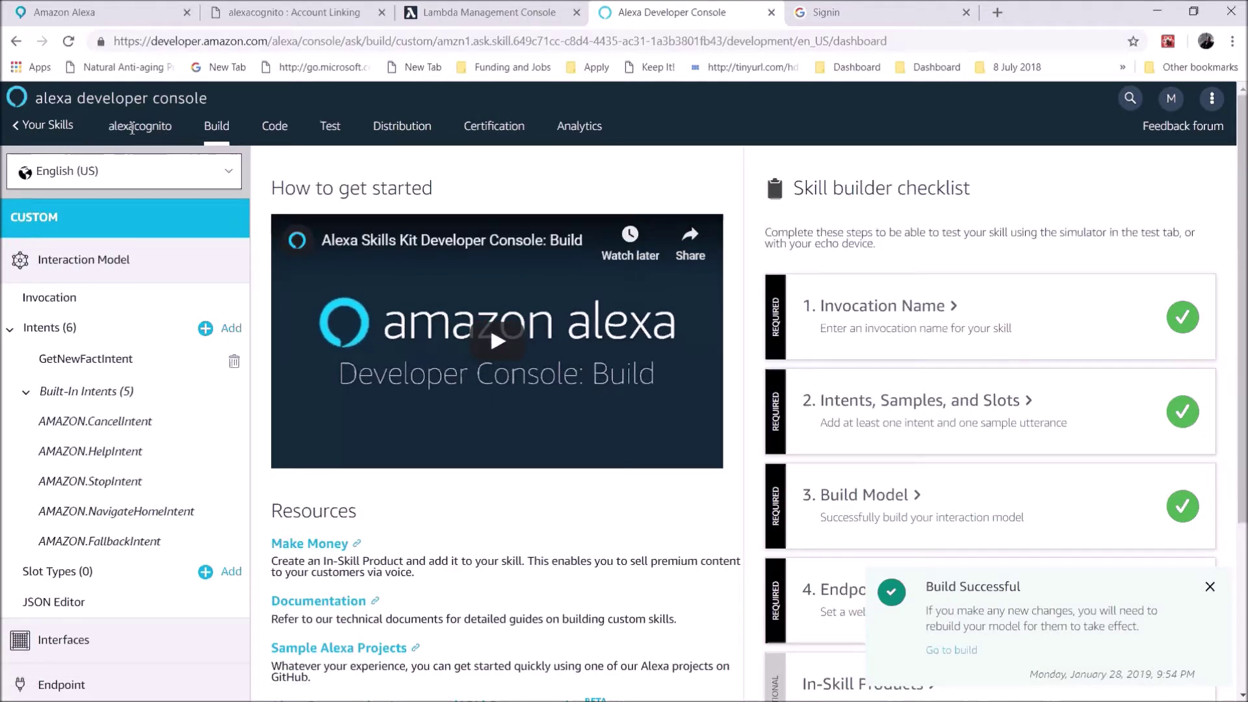
left_click(67, 133)
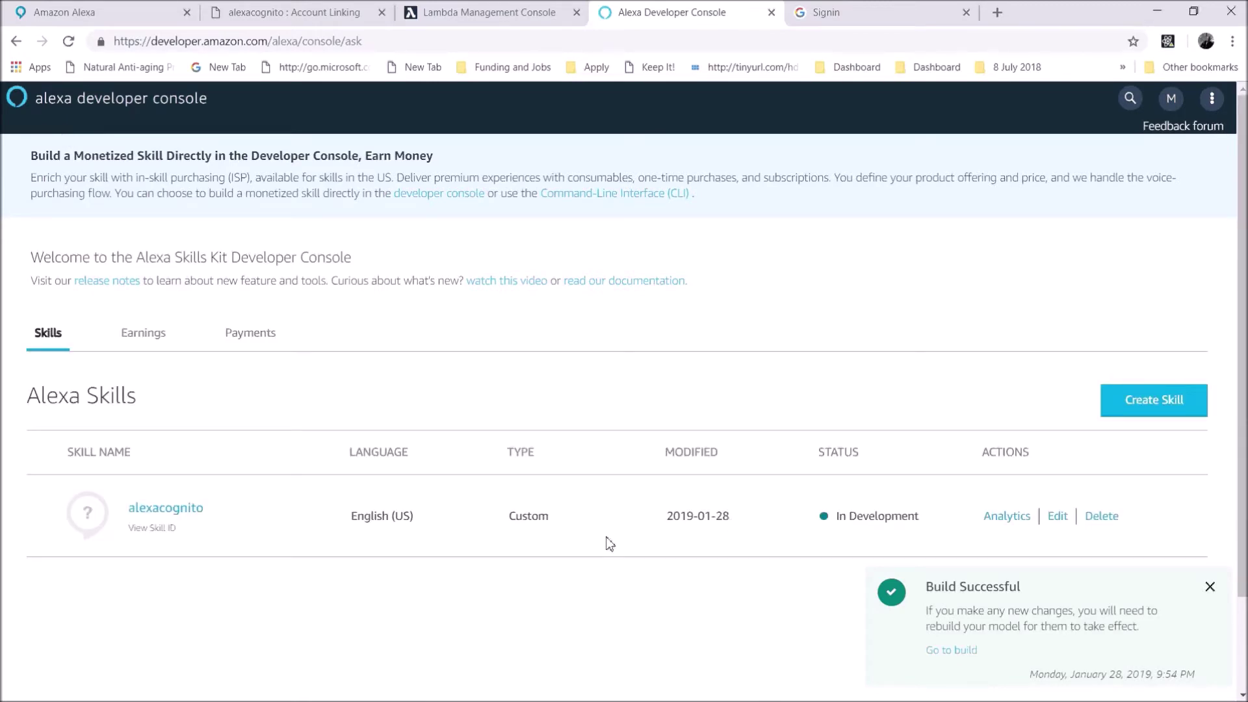
scroll(805, 501, "down", 1)
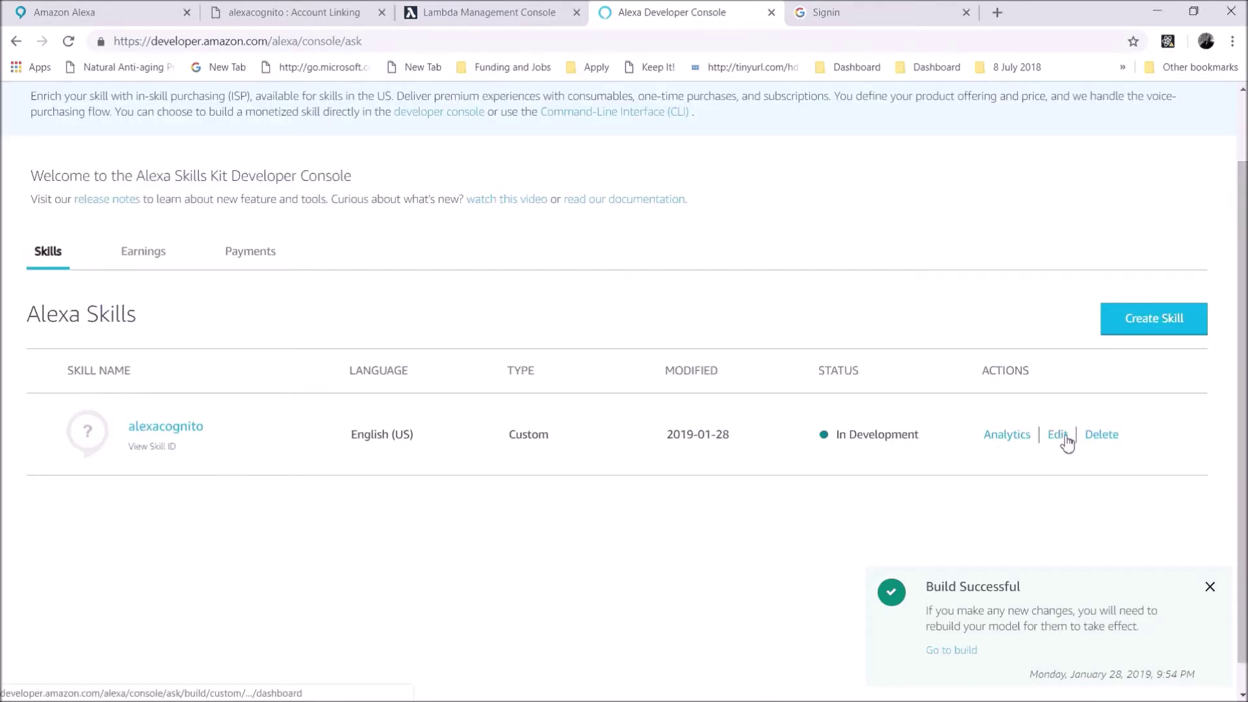
left_click(195, 434)
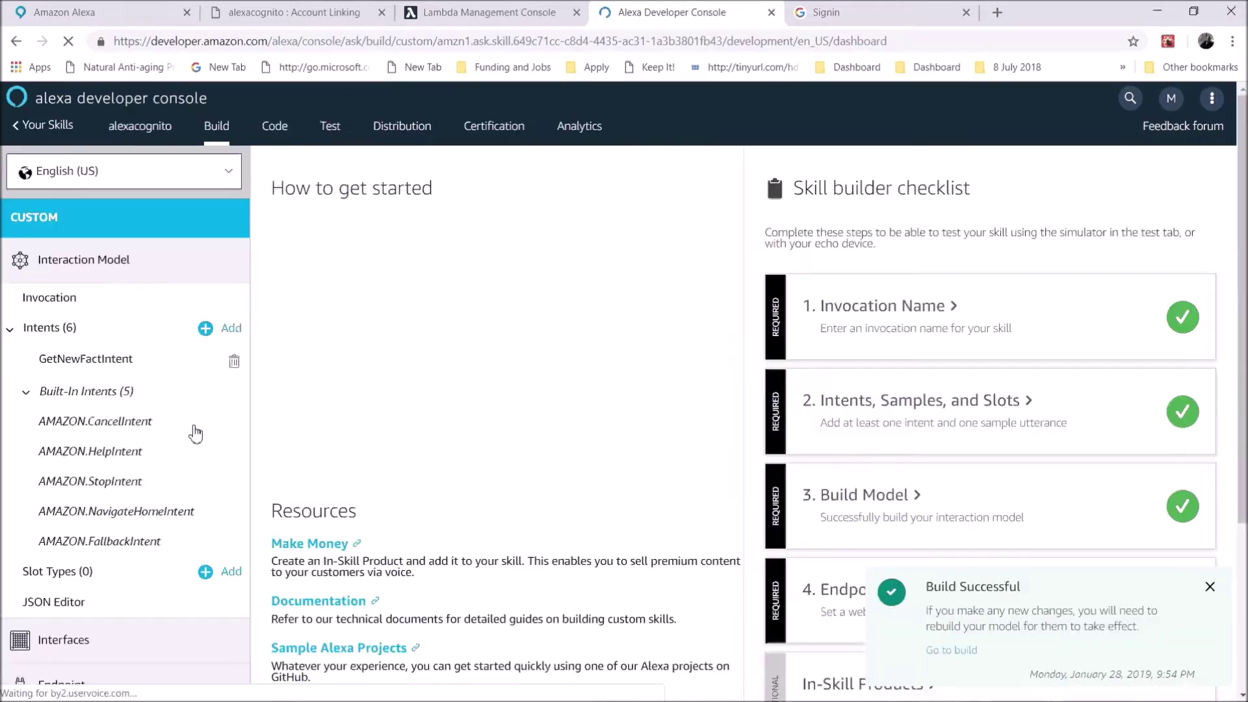
- Open the skill's Invocation settings and review the invocation name and its requirements
left_click(881, 322)
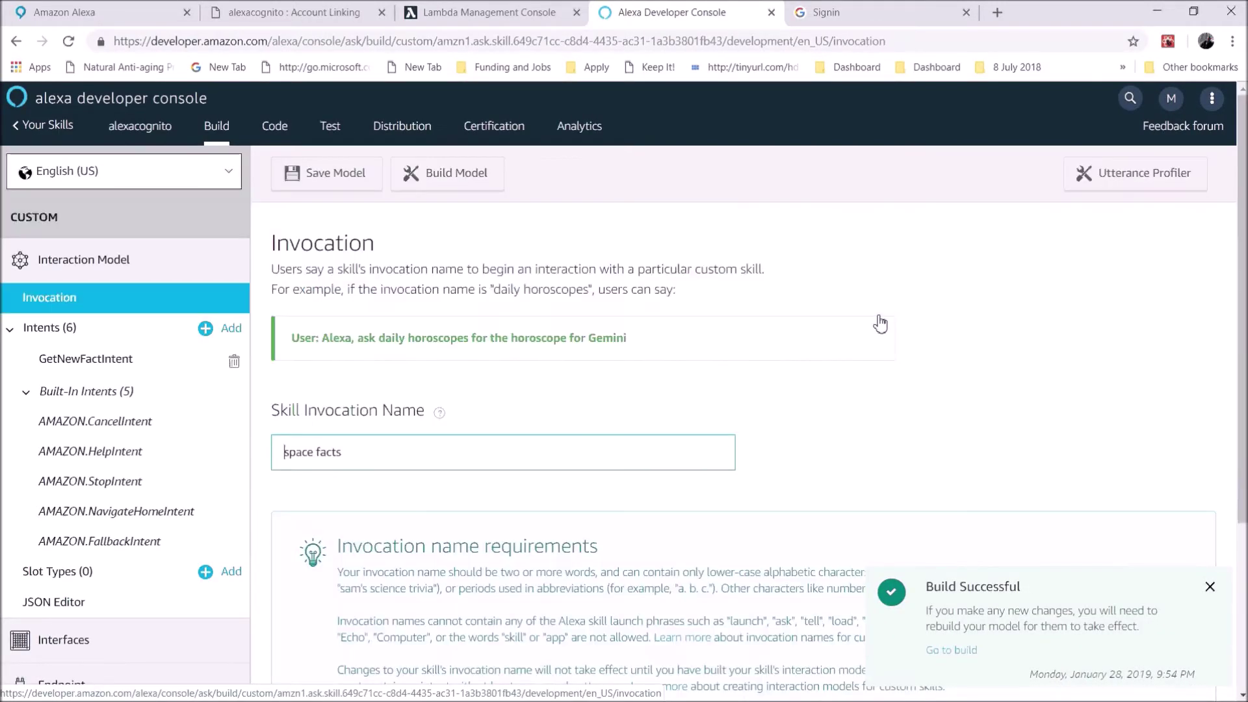
scroll(494, 468, "down", 3)
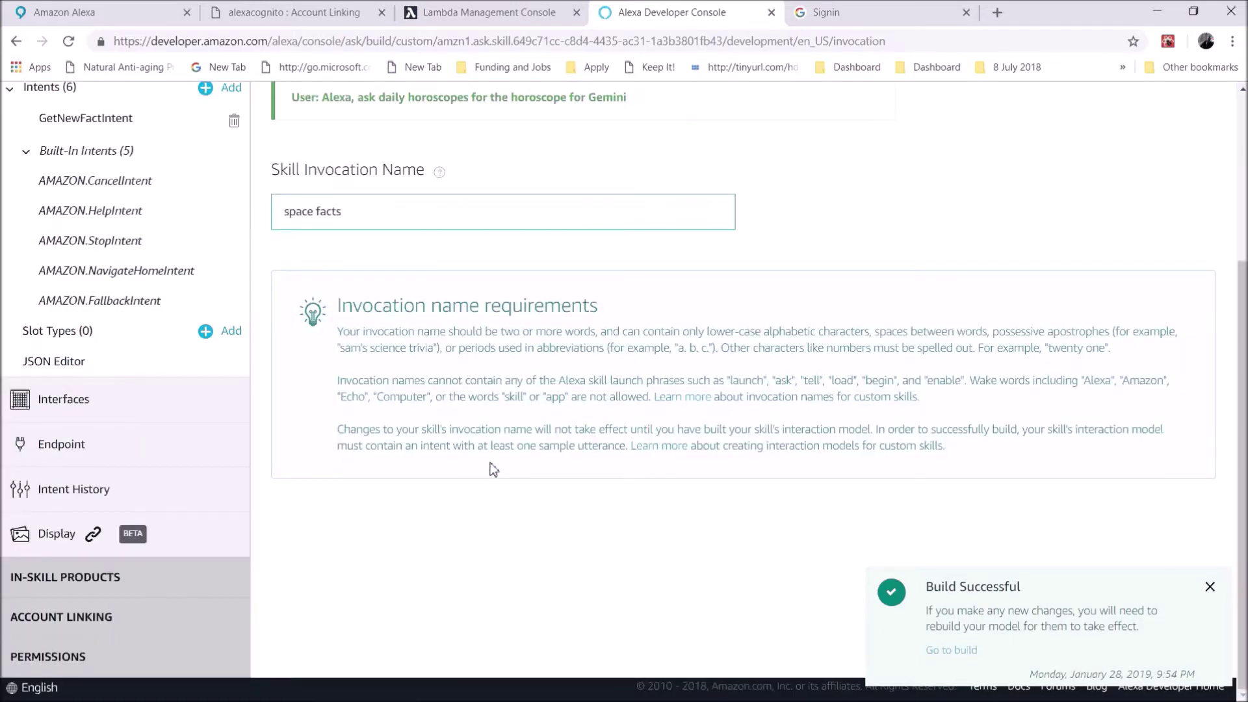
scroll(492, 468, "up", 3)
left_click(109, 263)
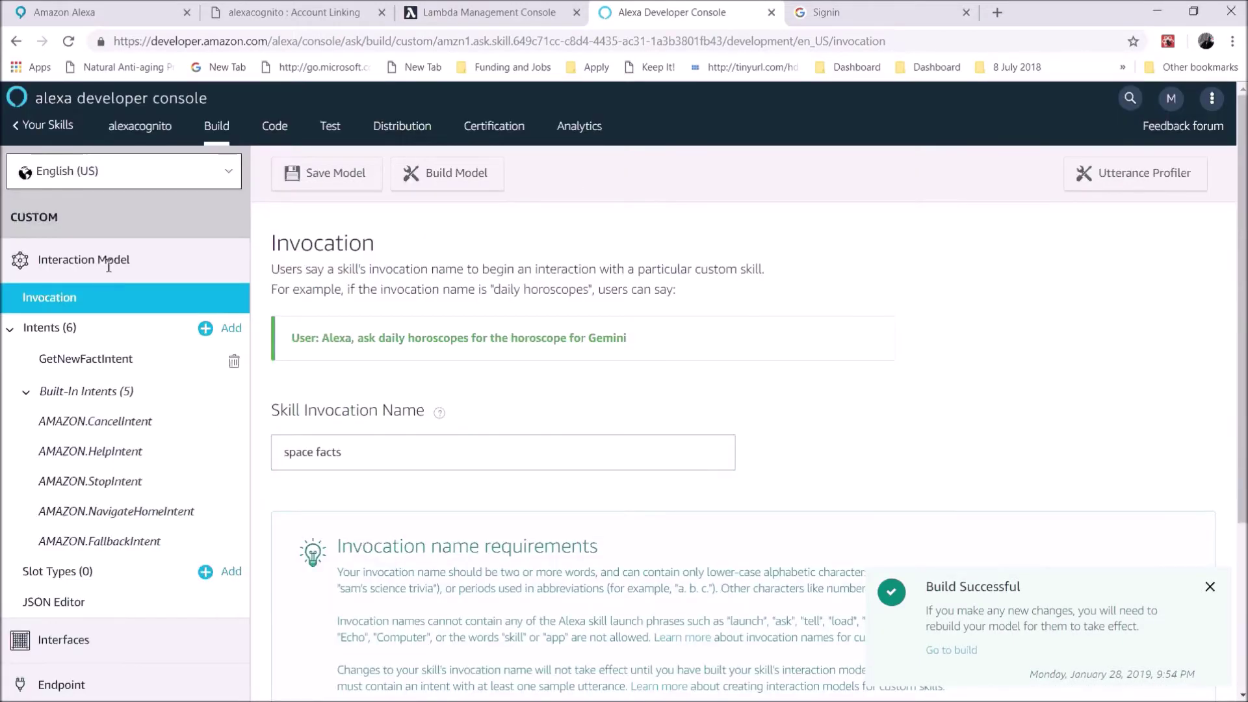
- Review the skill's list of intents and its Account Linking settings
left_click(70, 327)
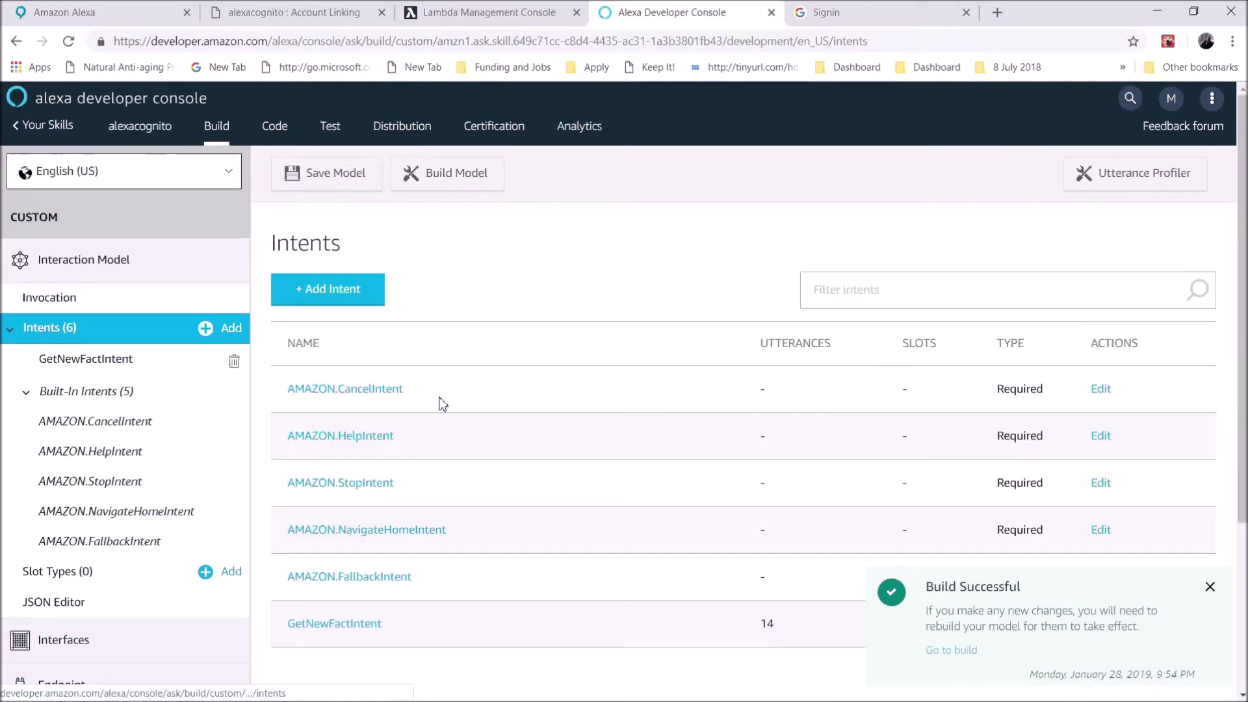
scroll(442, 408, "down", 3)
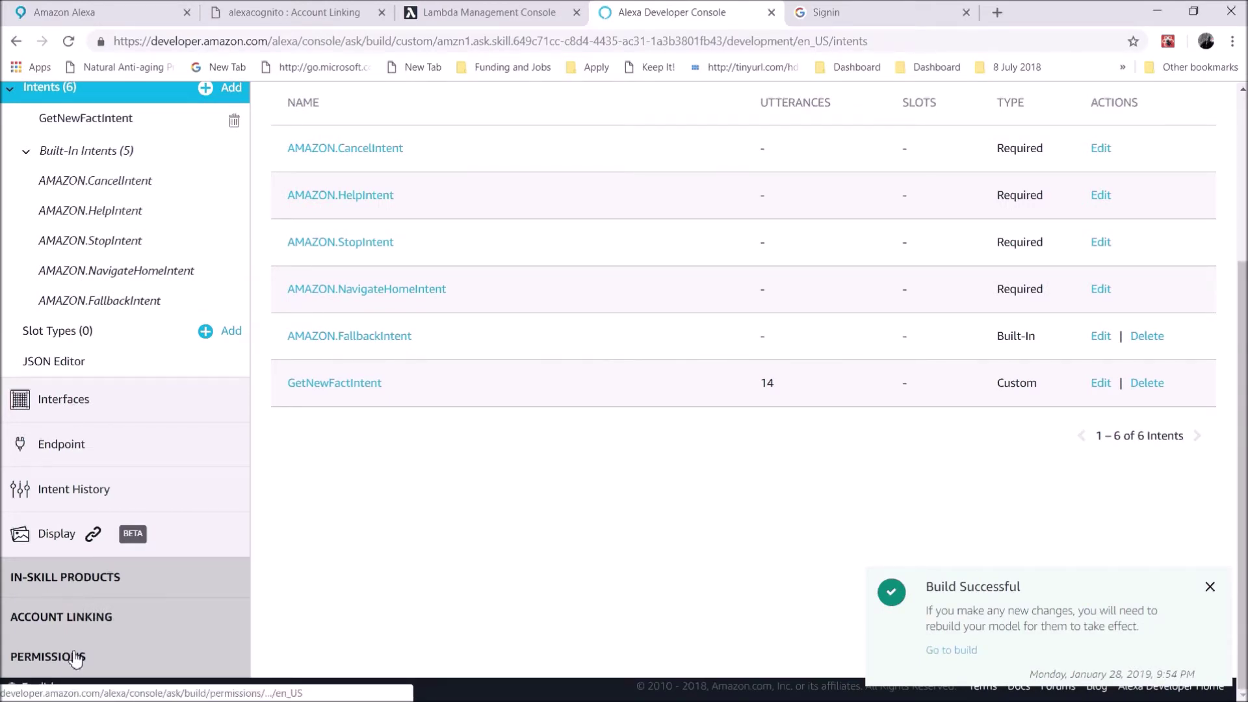
left_click(88, 625)
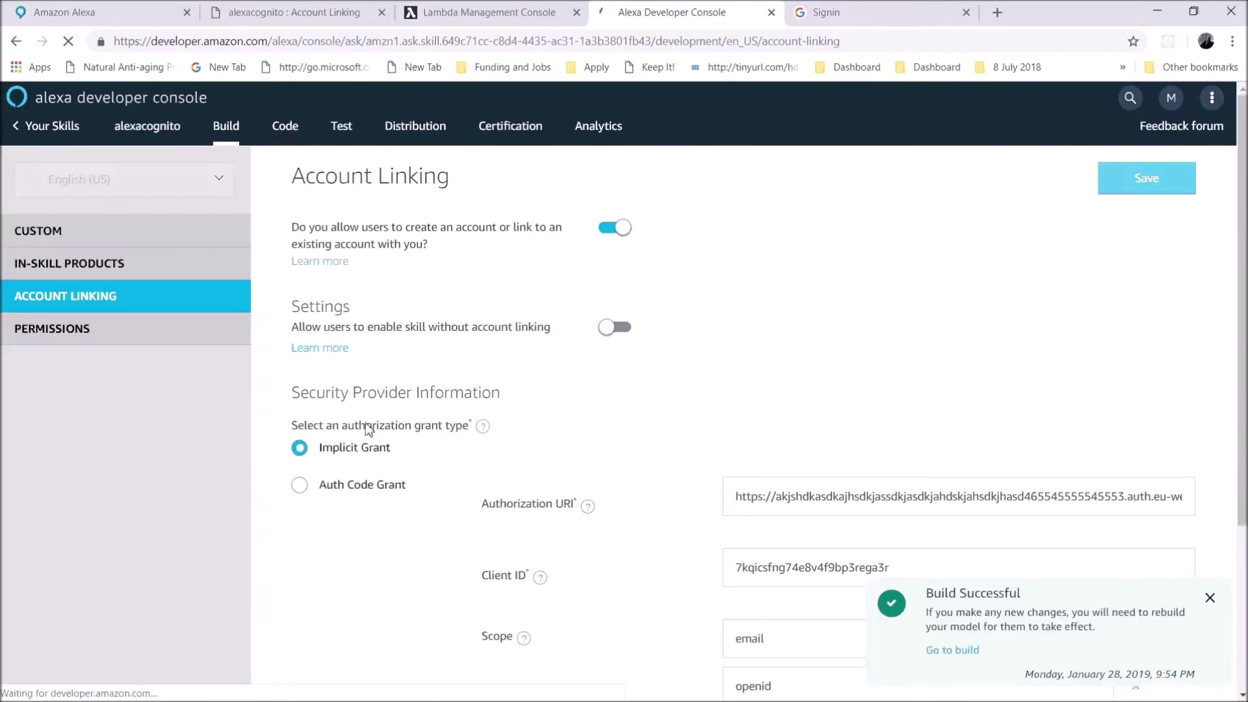
scroll(751, 454, "down", 3)
scroll(774, 476, "up", 3)
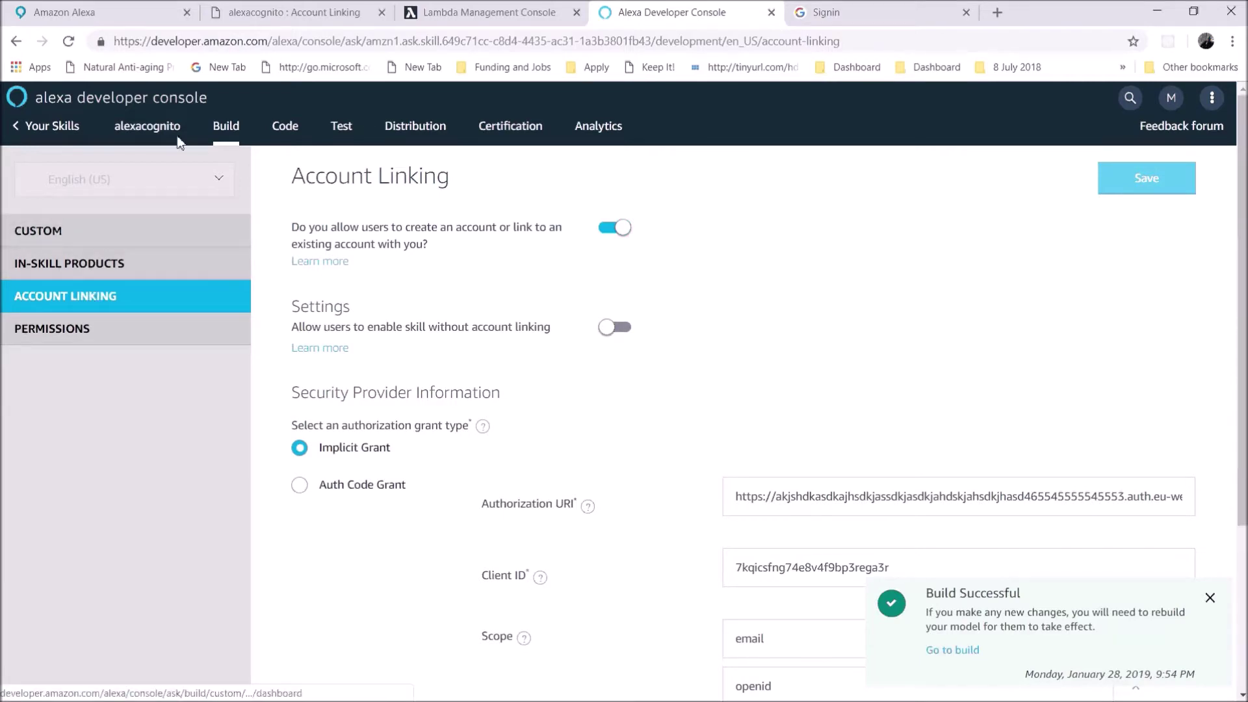
scroll(256, 387, "down", 3)
scroll(147, 245, "up", 3)
- Return to the developer skills list and copy the alexacognito skill's ID
left_click(71, 130)
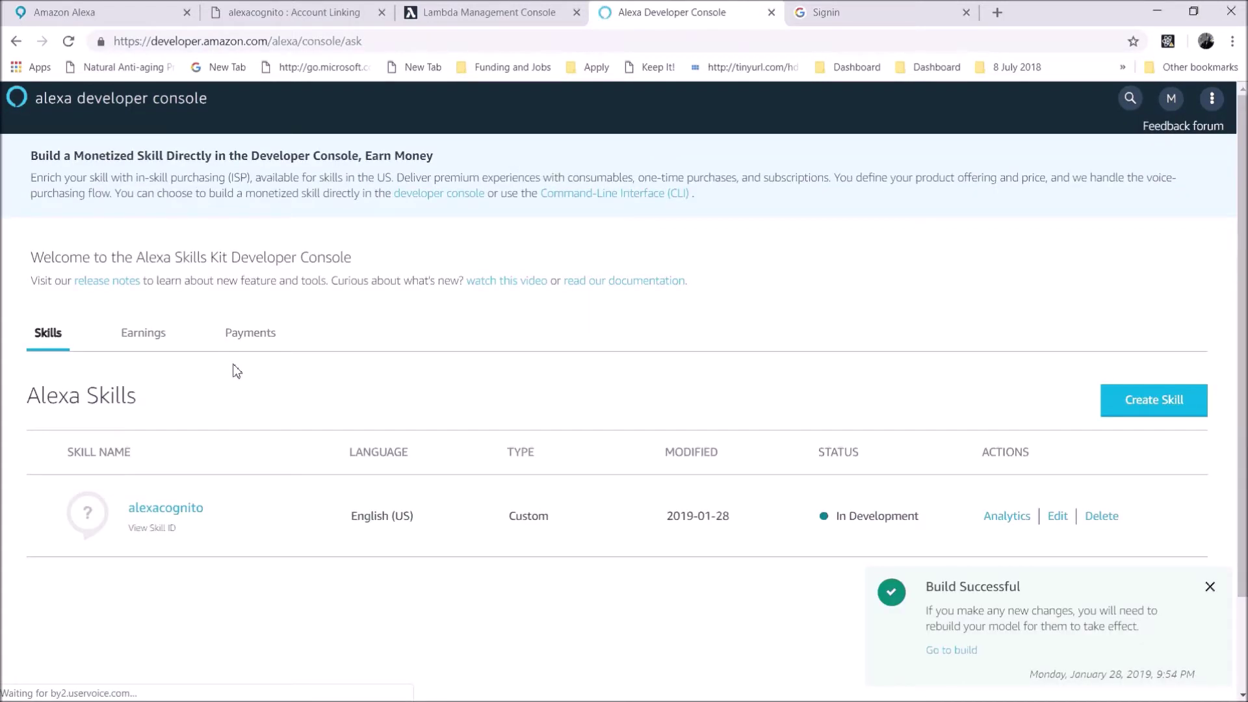
left_click(144, 530)
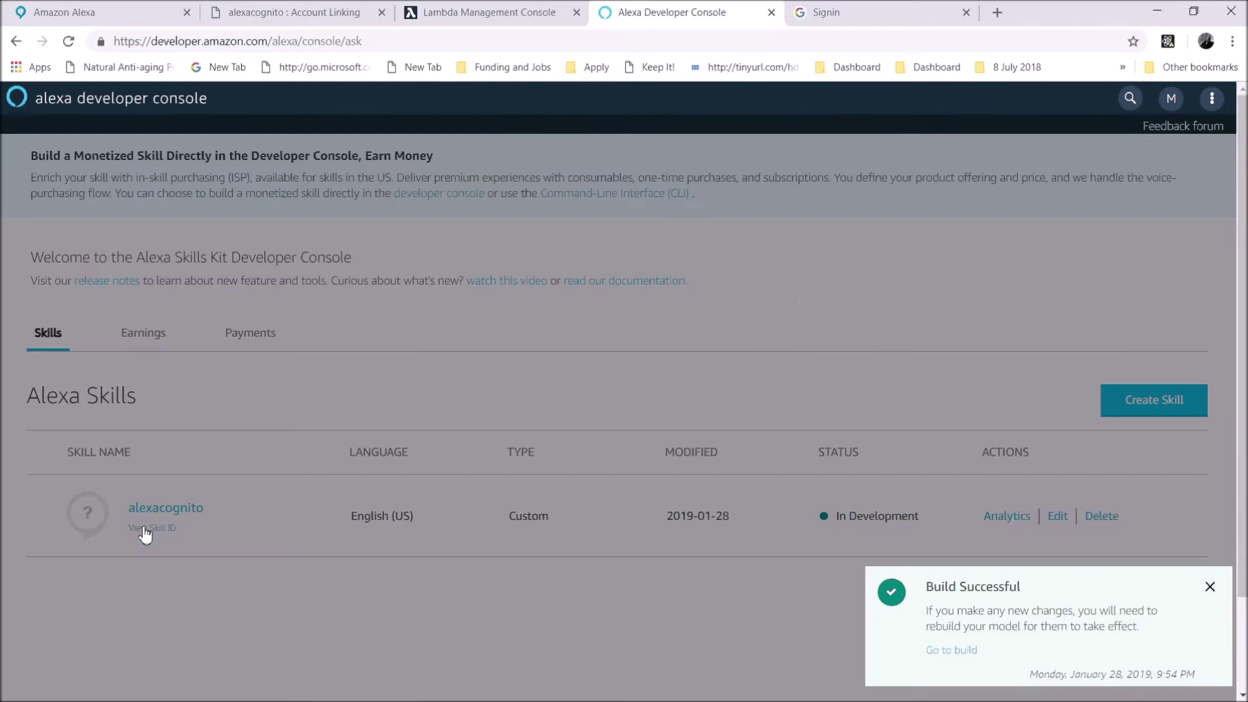
left_click_drag(553, 410, 466, 395)
key("ctrl+c")
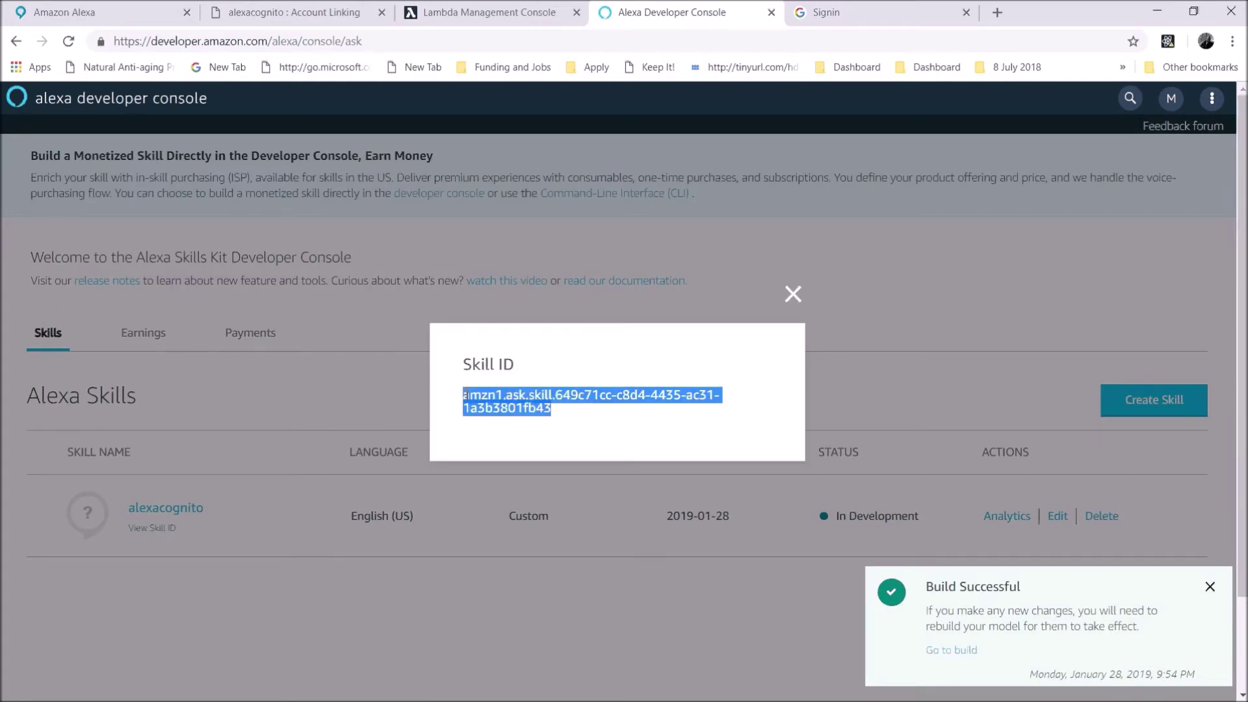
right_click(476, 399)
left_click(510, 410)
left_click(793, 294)
- Switch to the Lambda console and replace the undefined APP_ID value in the alexacognito function's index.js with the copied skill ID
left_click(489, 12)
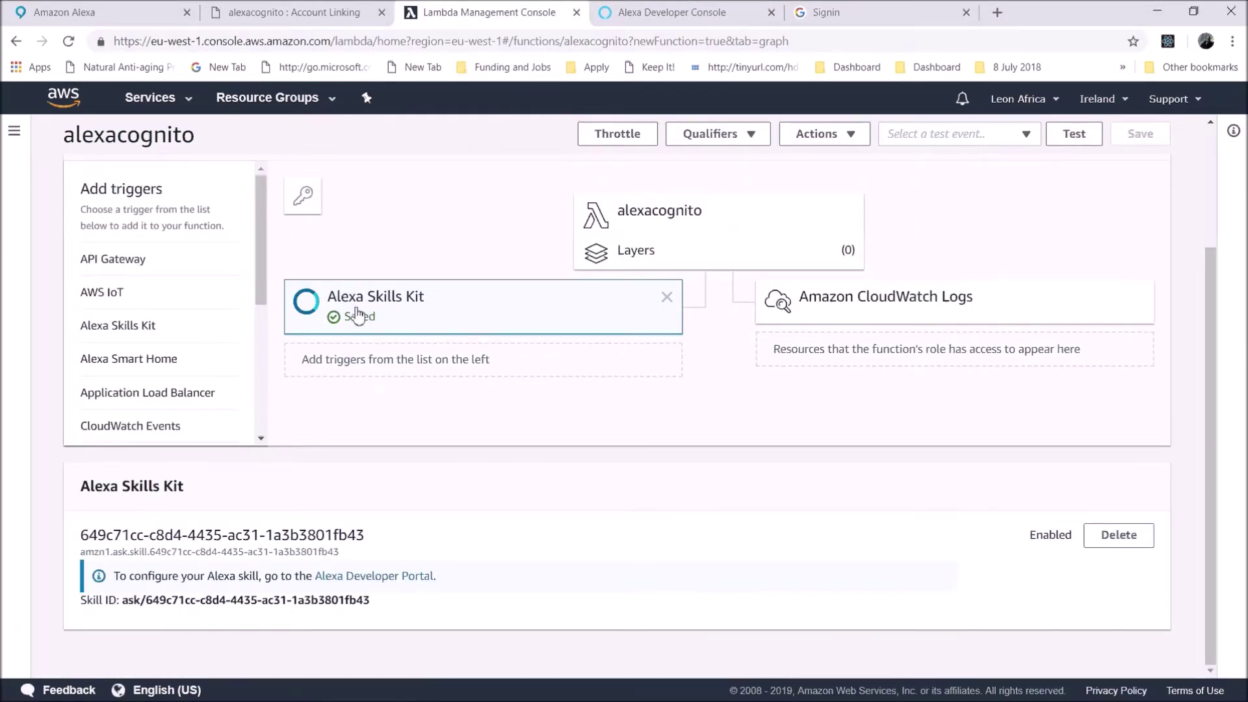
left_click(657, 222)
scroll(336, 596, "down", 6)
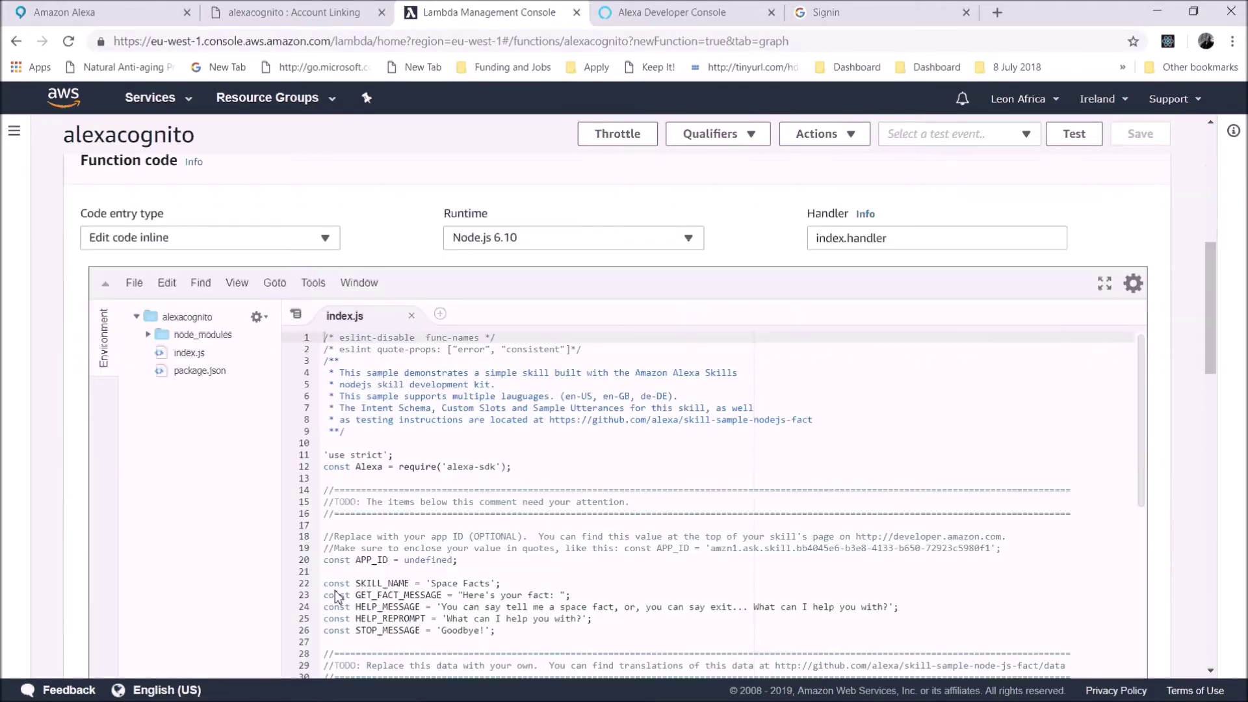
scroll(441, 514, "down", 2)
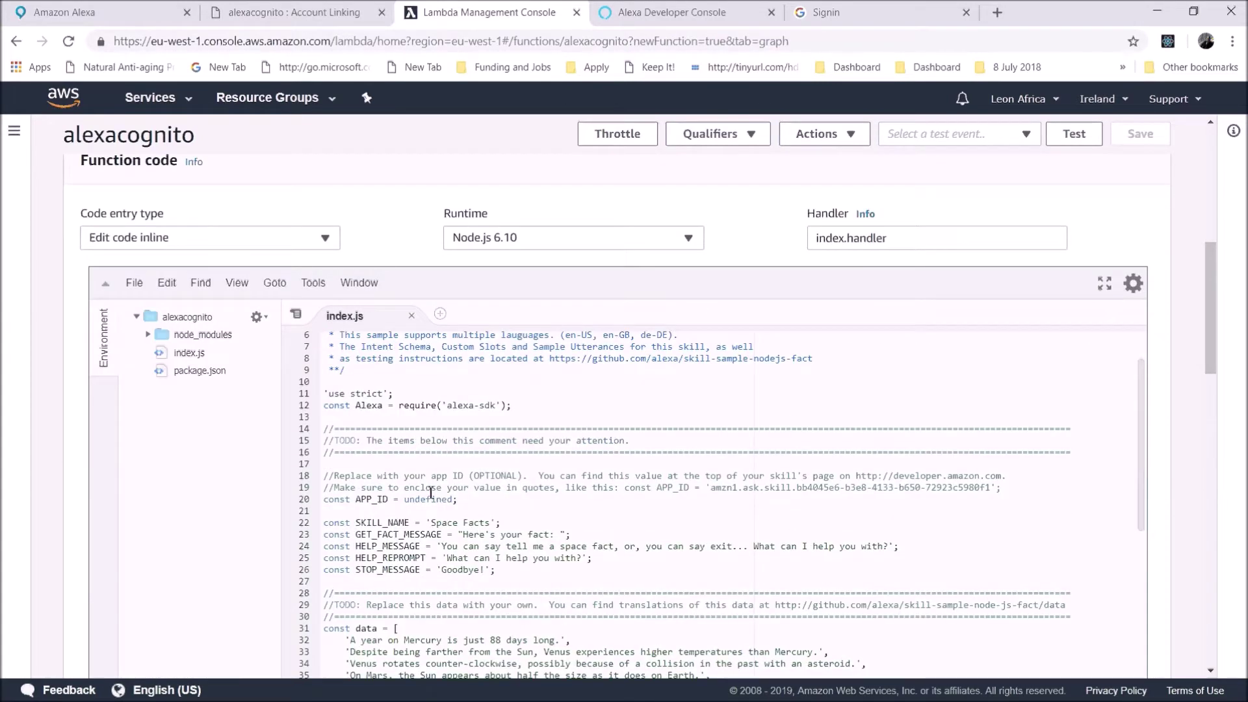
left_click(435, 499)
double_click(434, 499)
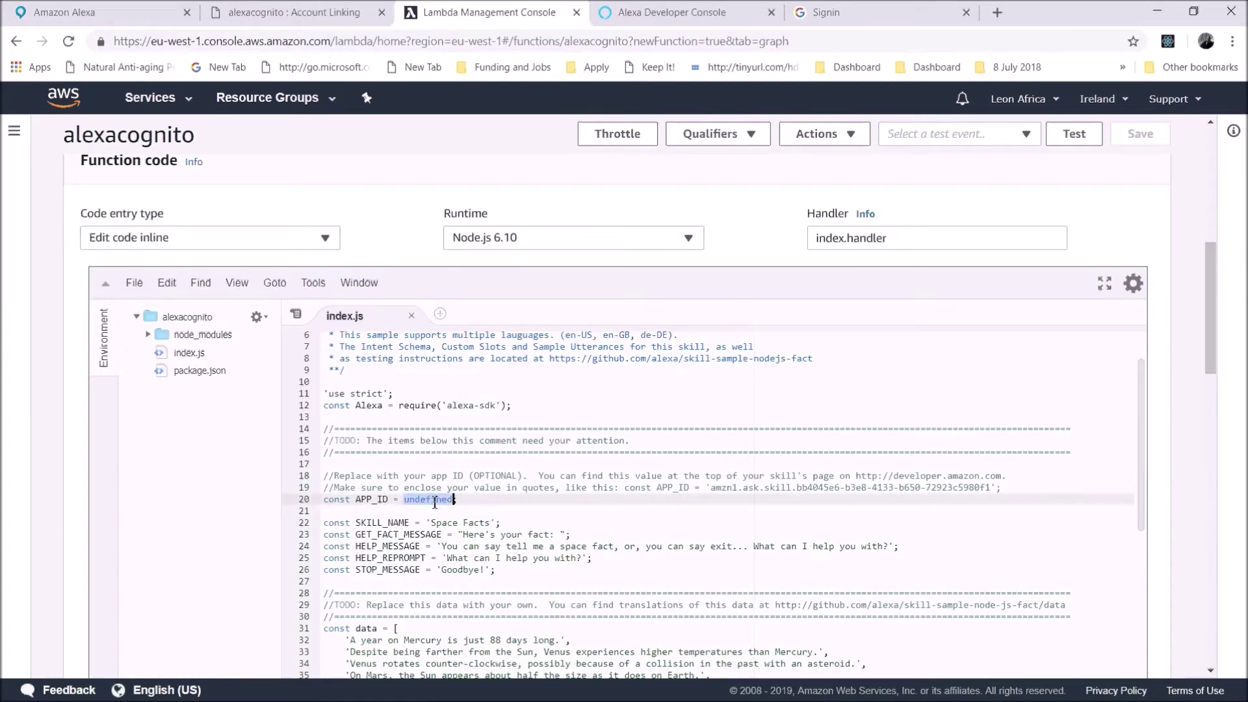
key("ctrl+v")
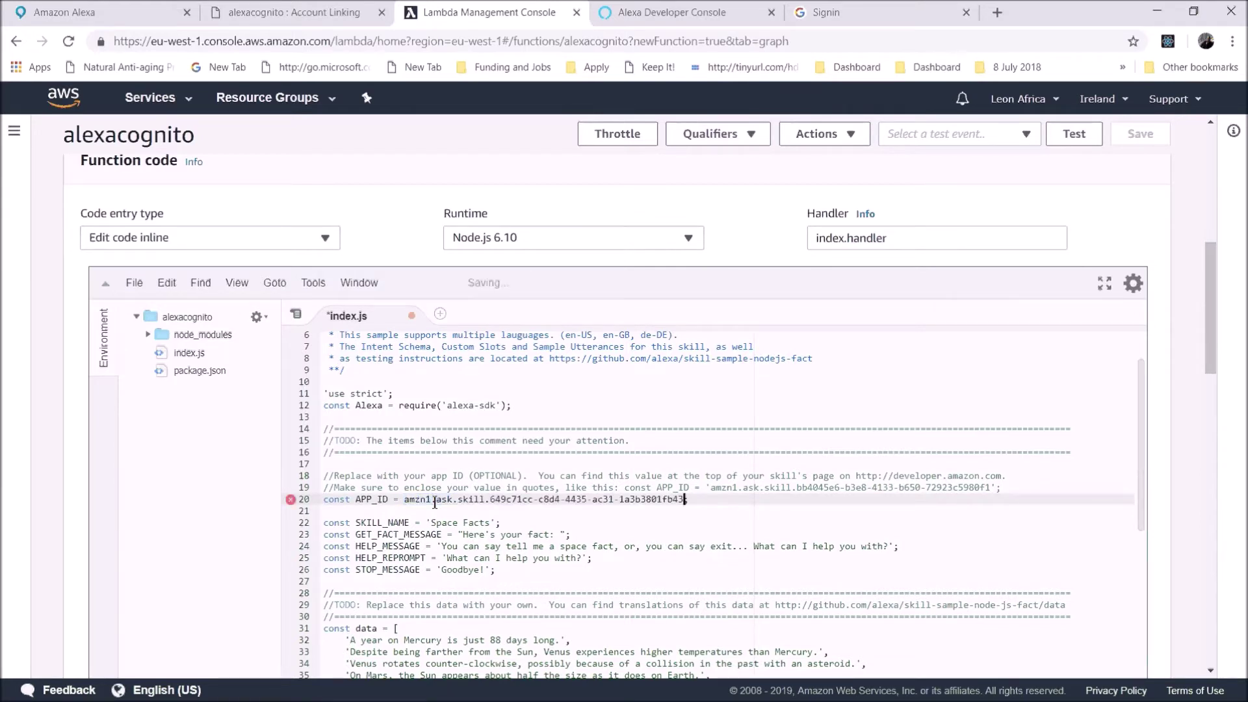
- Enclose the APP_ID value in double quotes and save the Lambda function
left_click(405, 499)
type("'")
key("Right")
key("Right")
key("Right")
key("Right")
key("Right")
key("Right")
key("Right")
key("Right")
key("Right")
key("Right")
key("Right")
key("Right")
key("Right")
key("Right")
key("Right")
key("Right")
key("Right")
key("Right")
key("Right")
key("Right")
key("Left")
type("\"")
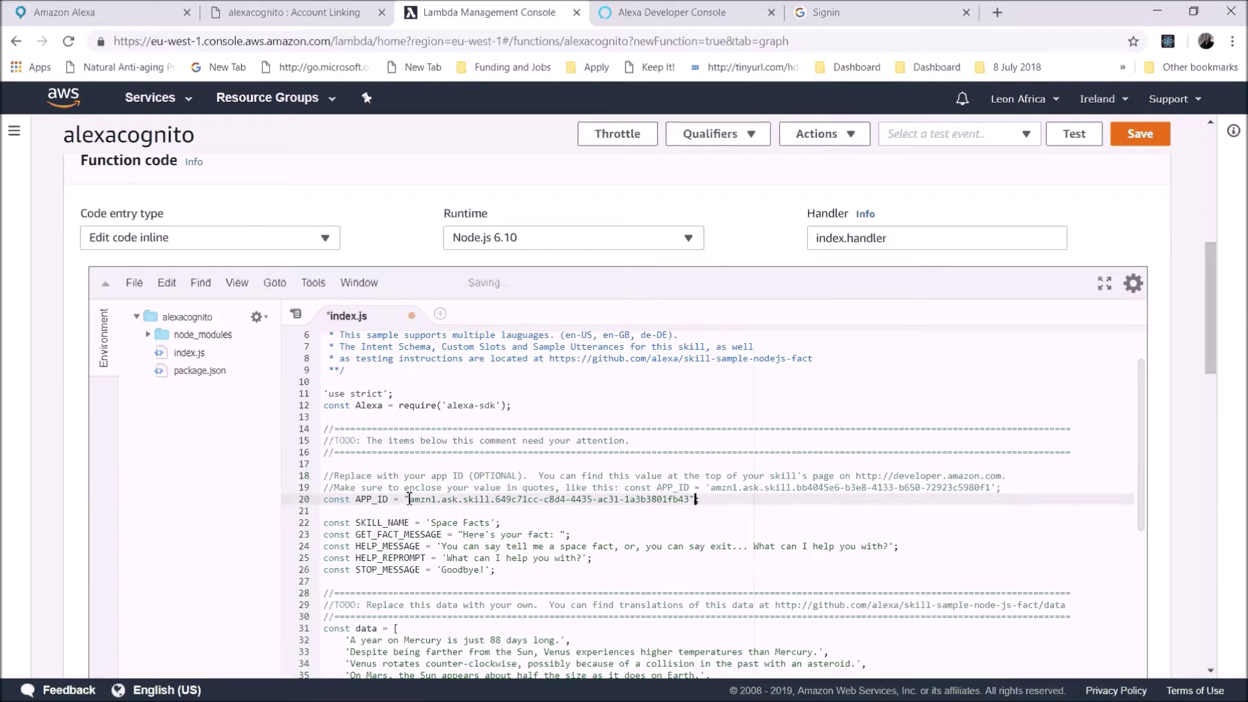
left_click(1147, 151)
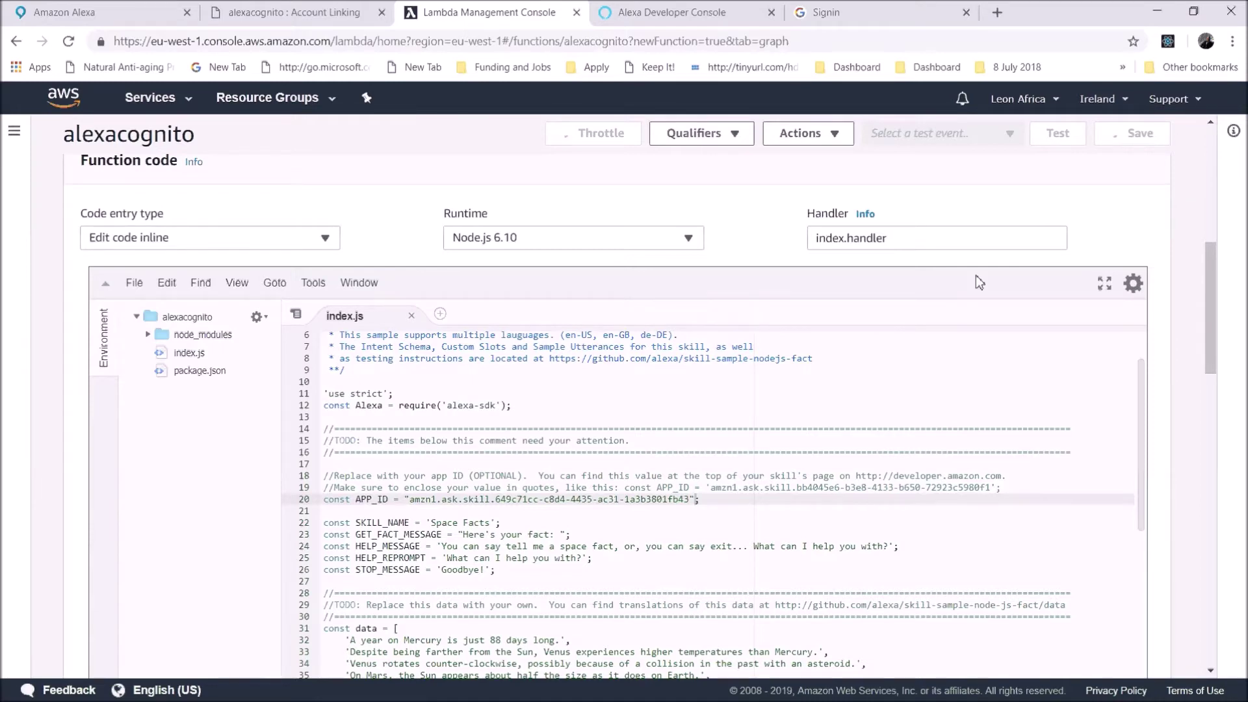
- Look over the facts data and handlers in index.js, and switch back to the alexacognito skill page in Amazon Alexa
scroll(710, 468, "down", 10)
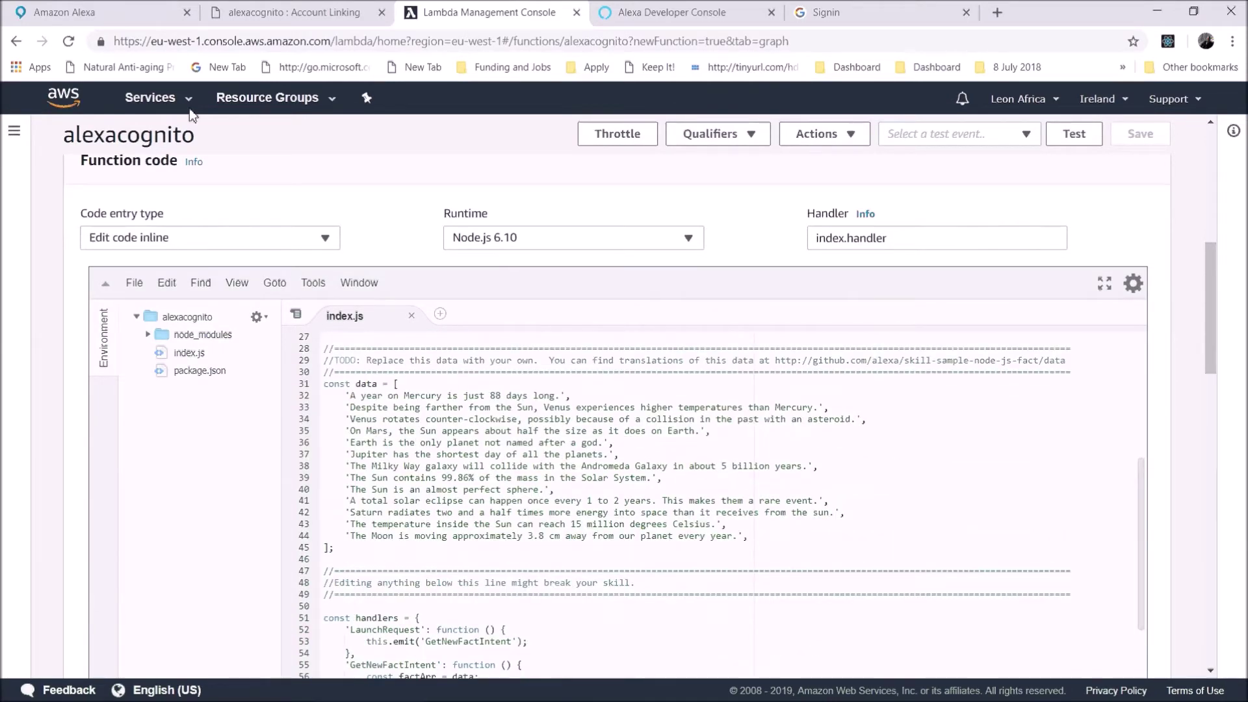
key("ctrl+1")
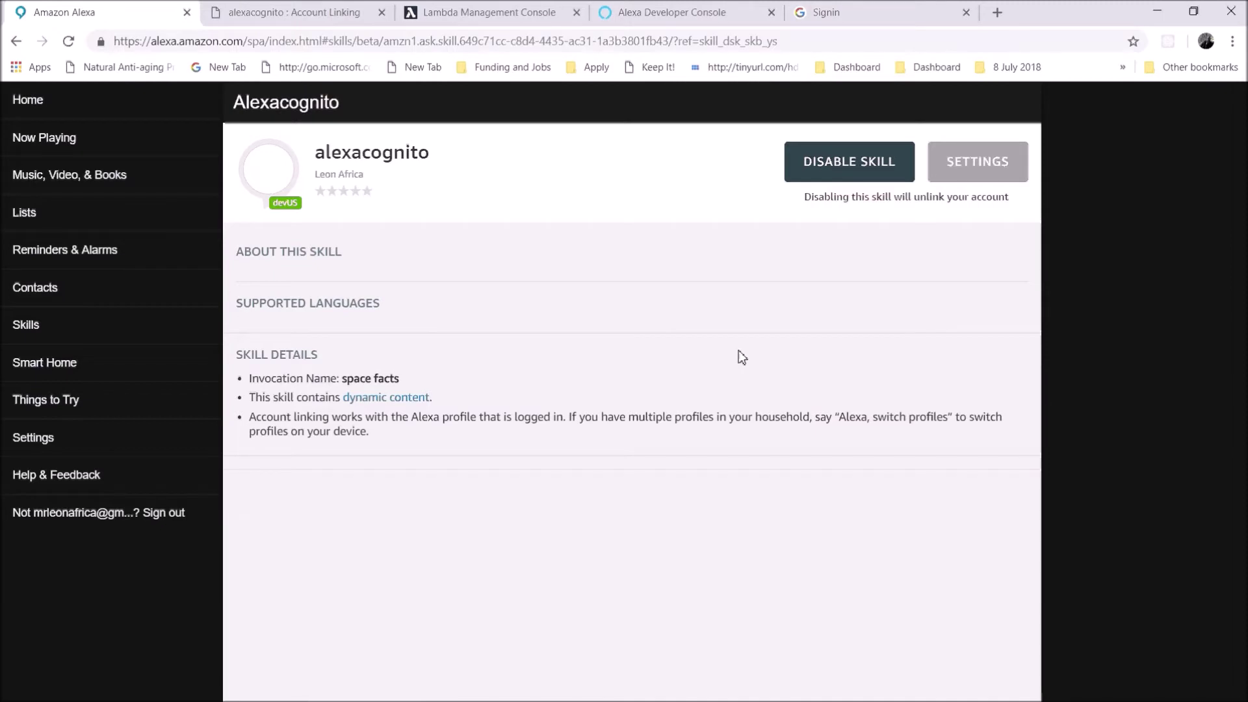